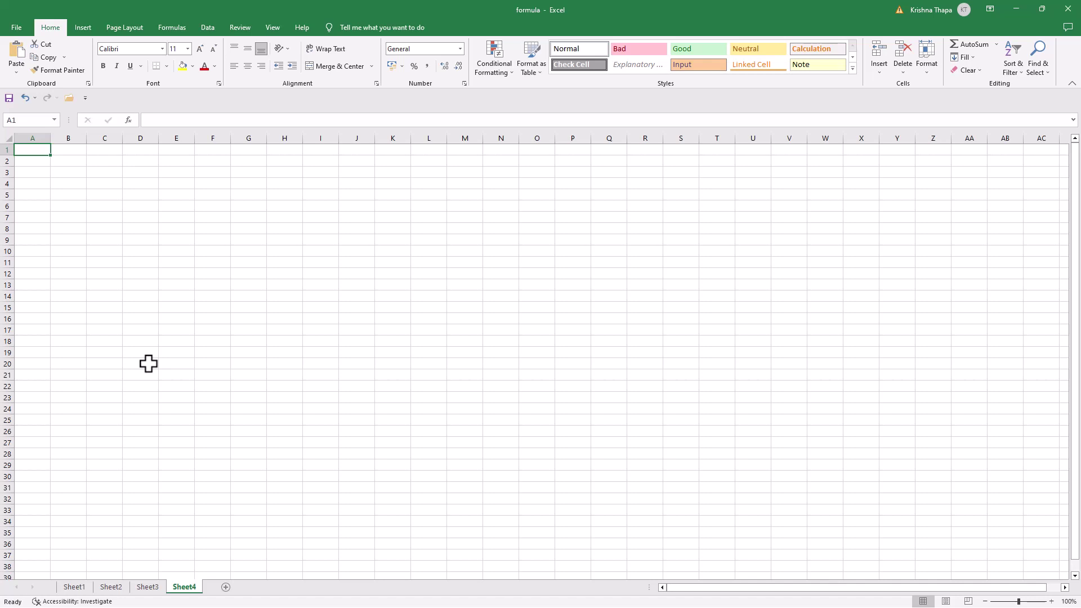
- Select cell A3 and zoom the blank Sheet4 in to about 205%
click(37, 173)
ctrl+scroll(62, 224, up, 2)
ctrl+scroll(63, 223, up, 2)
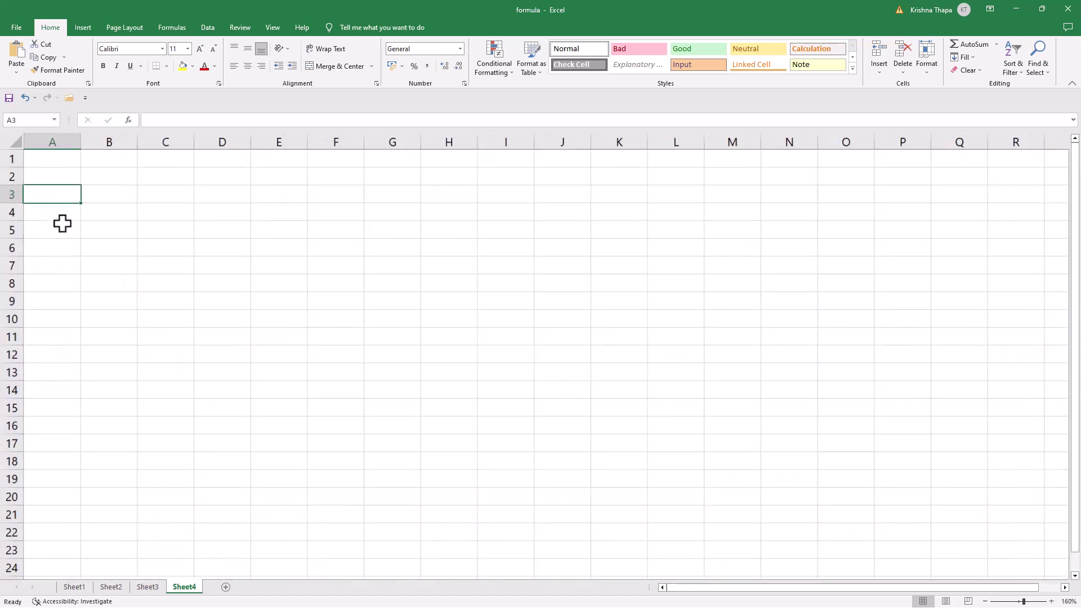
ctrl+scroll(62, 224, up, 2)
ctrl+scroll(63, 224, up, 1)
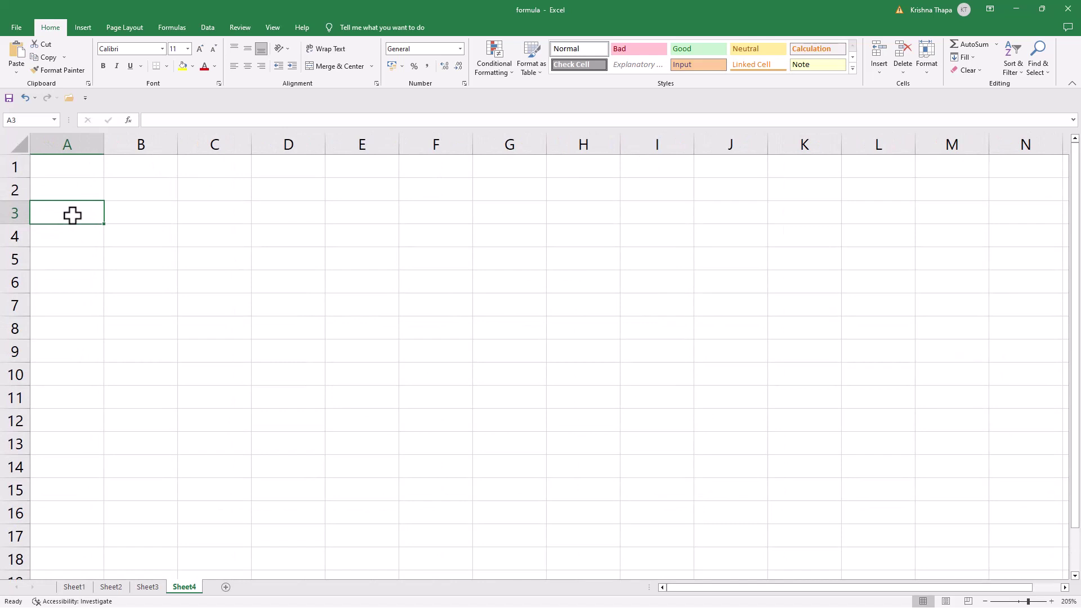
- Enter the headings Name, English, Hindi and Total across A3:D3
text(Nm)
key(BackSpace)
text(a)
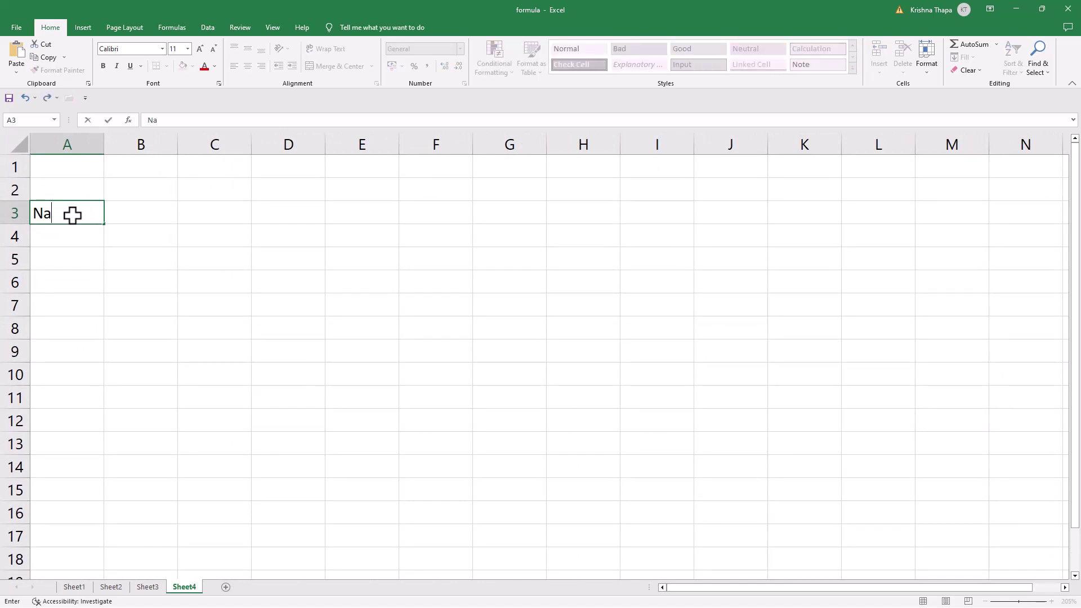
text(me)
key(Tab)
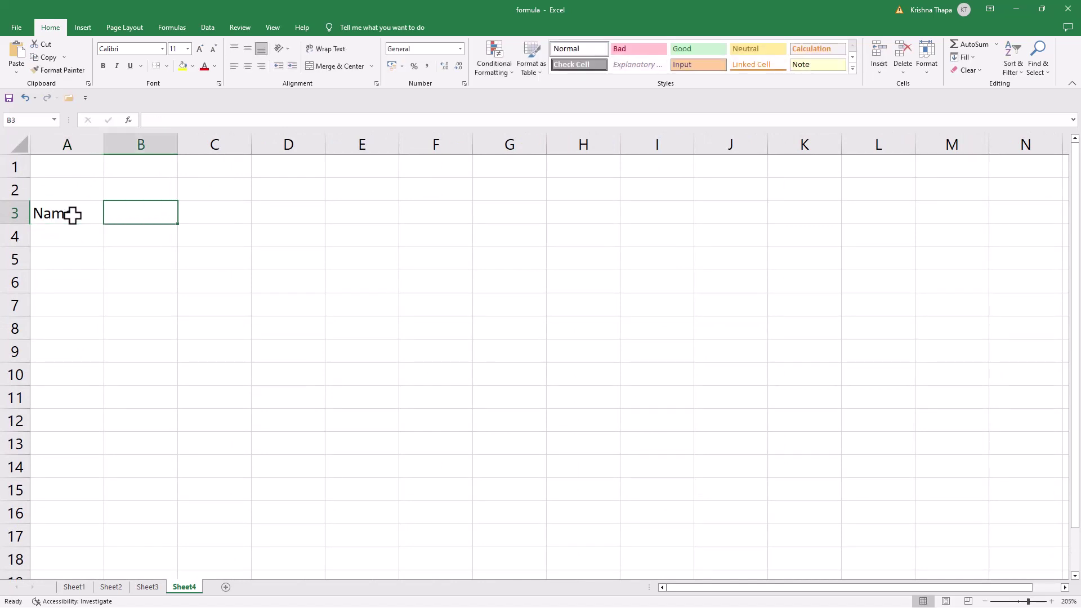
text(E)
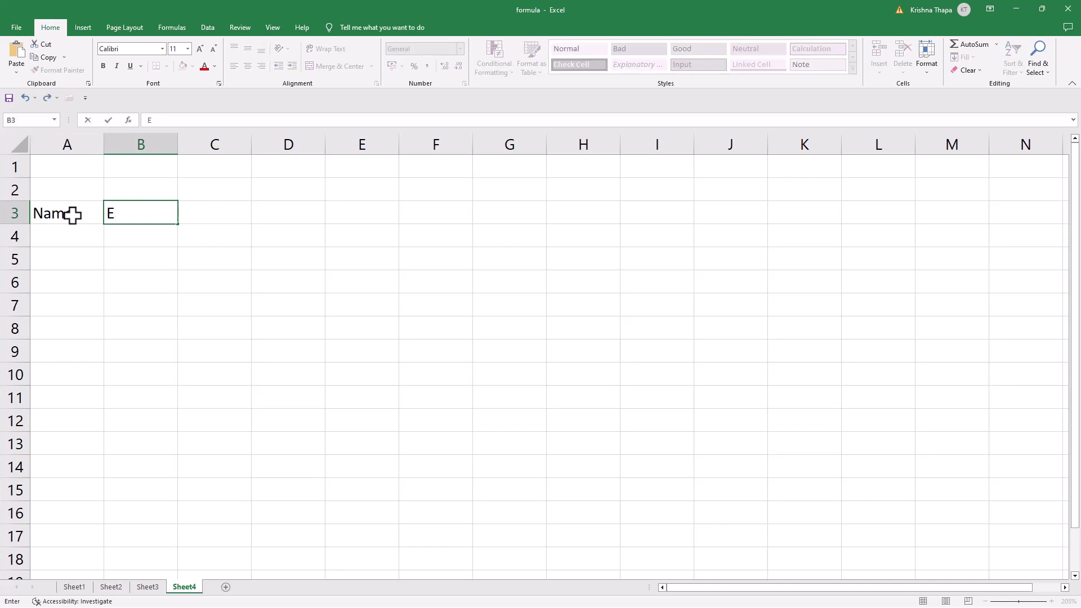
text(nglish)
key(Tab)
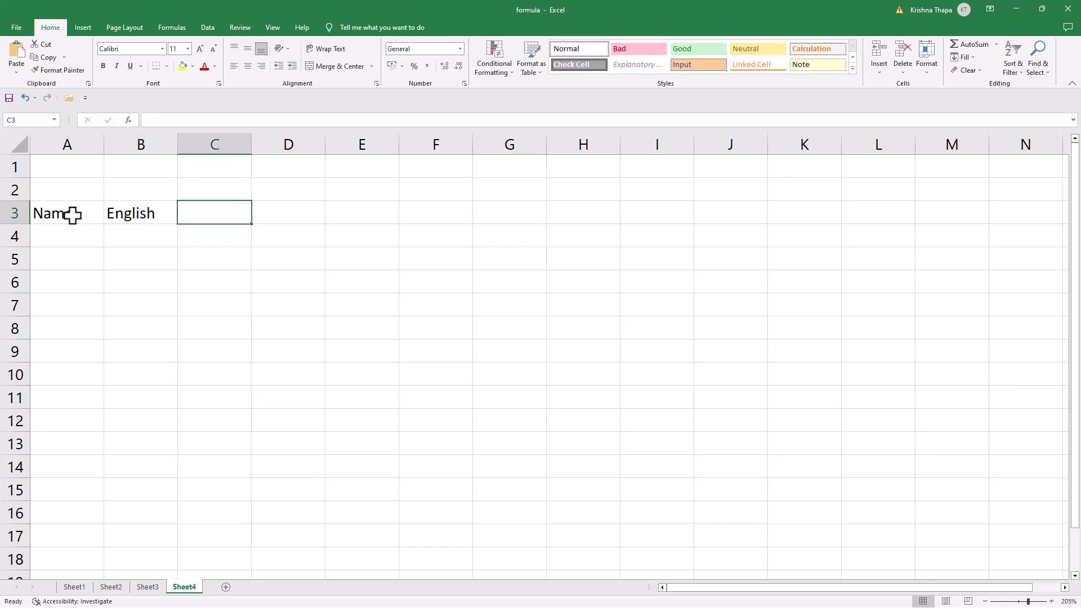
text(Hind)
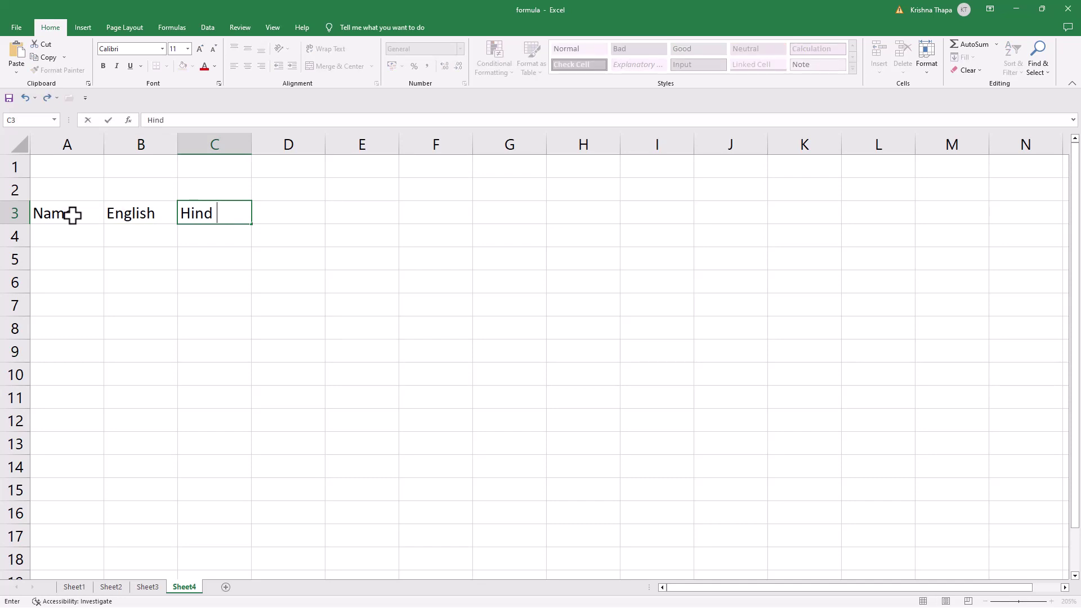
key(BackSpace)
text(i)
key(Tab)
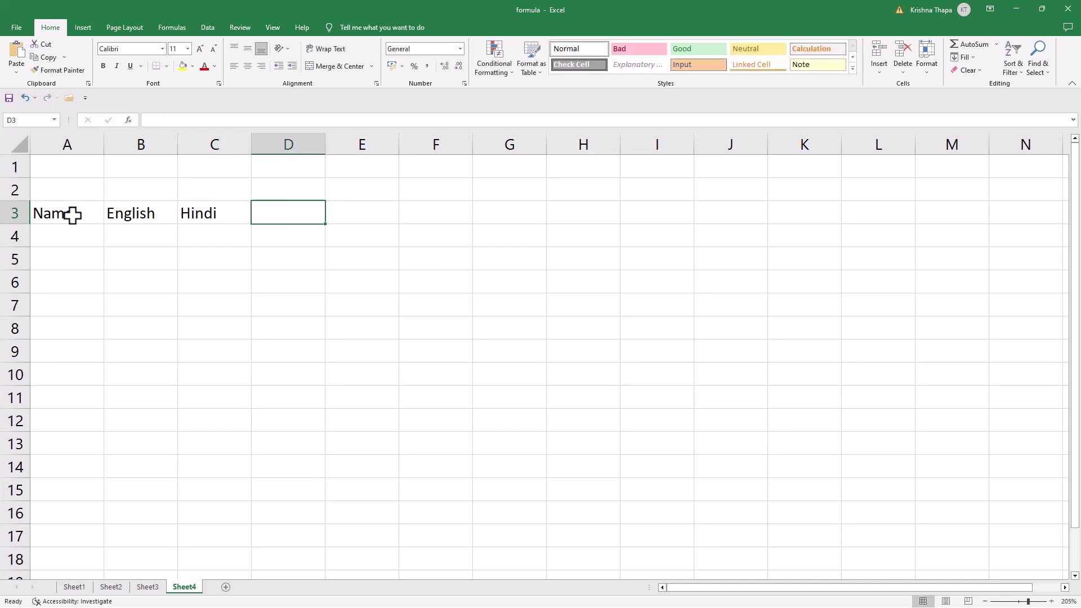
text(Tot)
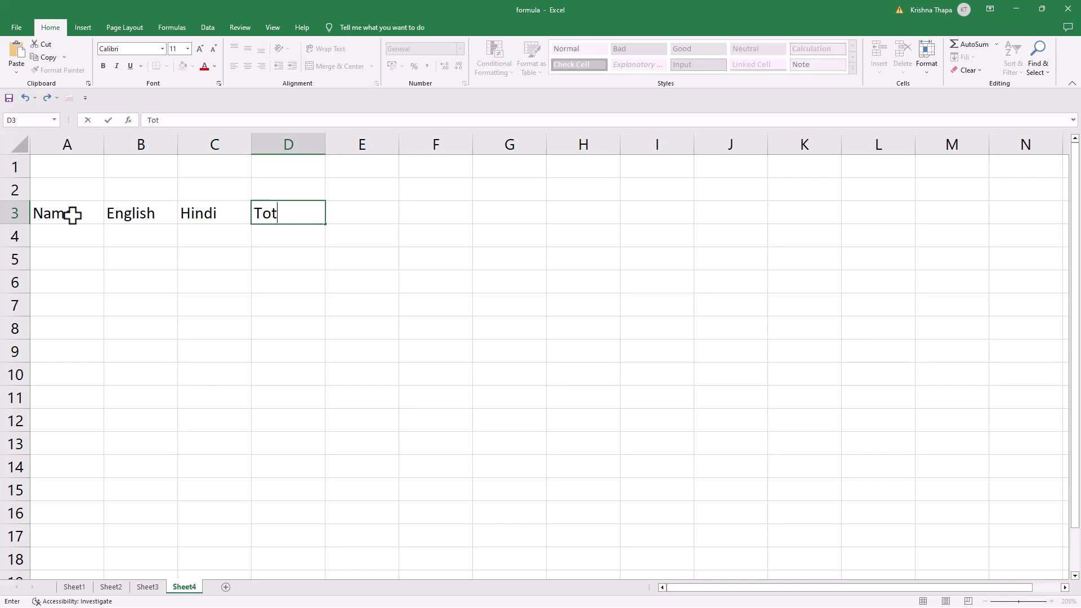
text(al)
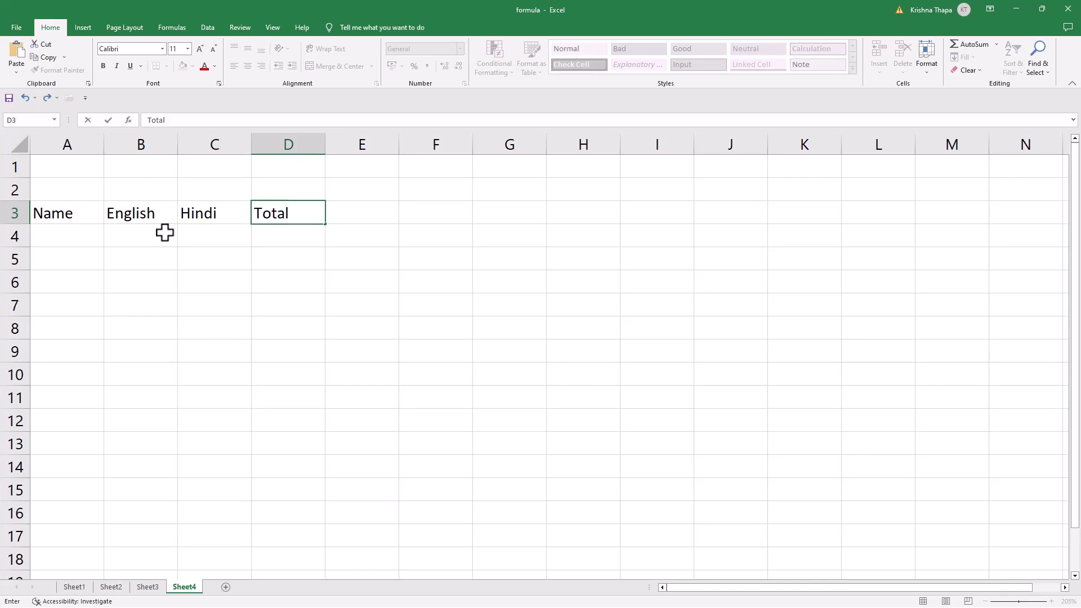
- Enter the five student names down A4:A8, then move to B4
click(65, 234)
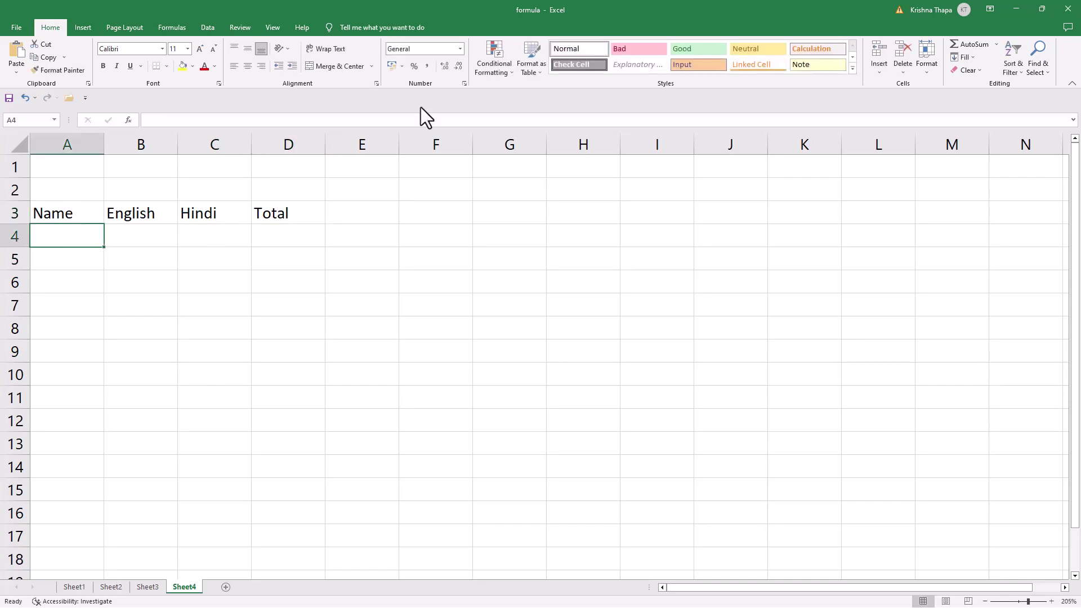
text(An)
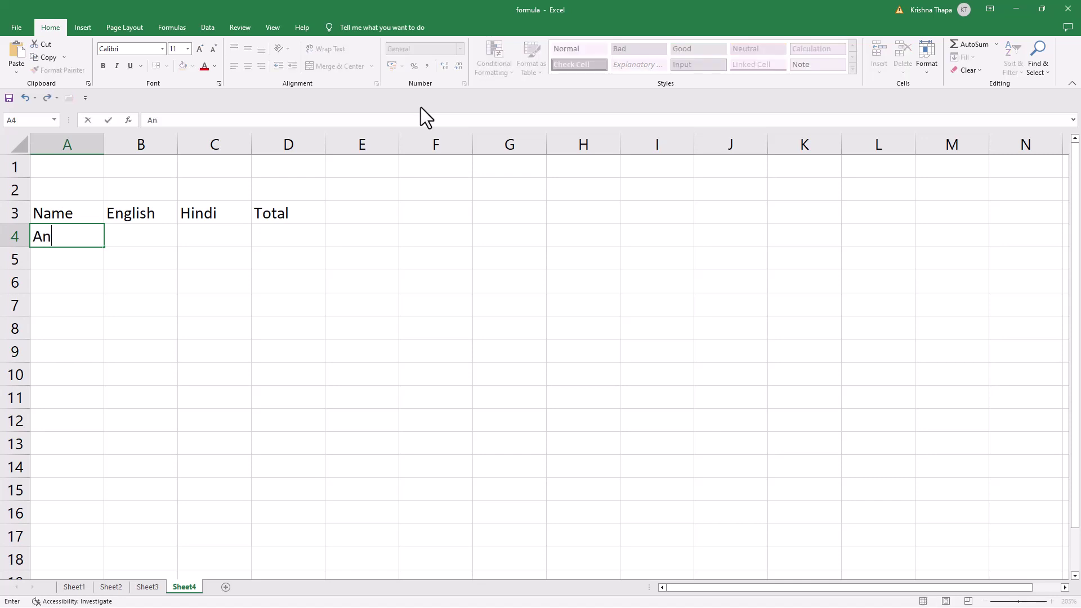
text(ju)
key(Return)
text(Manju)
key(Return)
text(R)
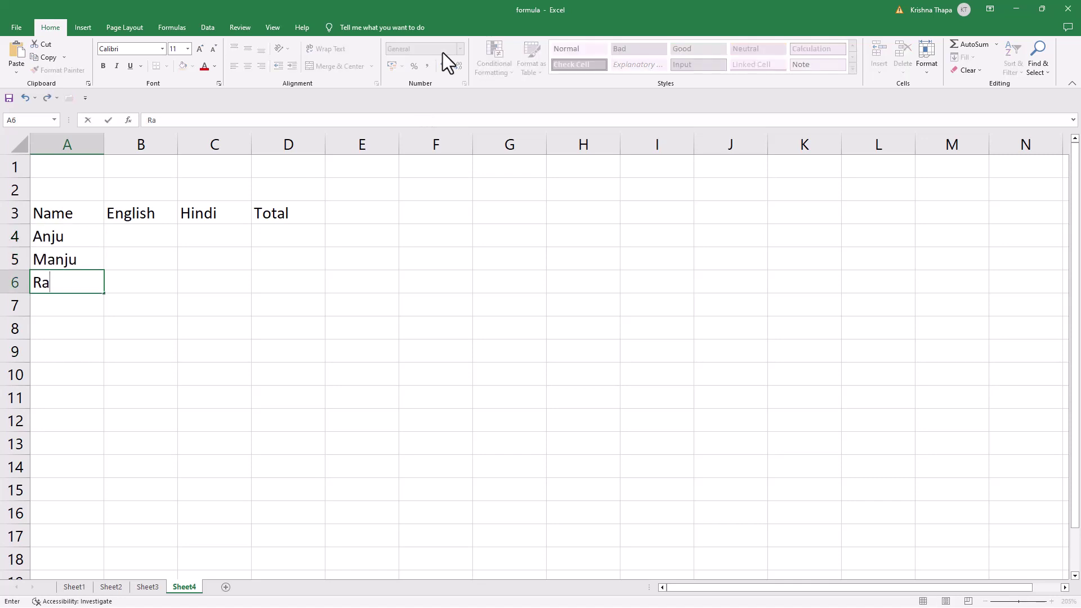
text(anjana)
key(Return)
text(kirti)
key(Return)
text(Hem)
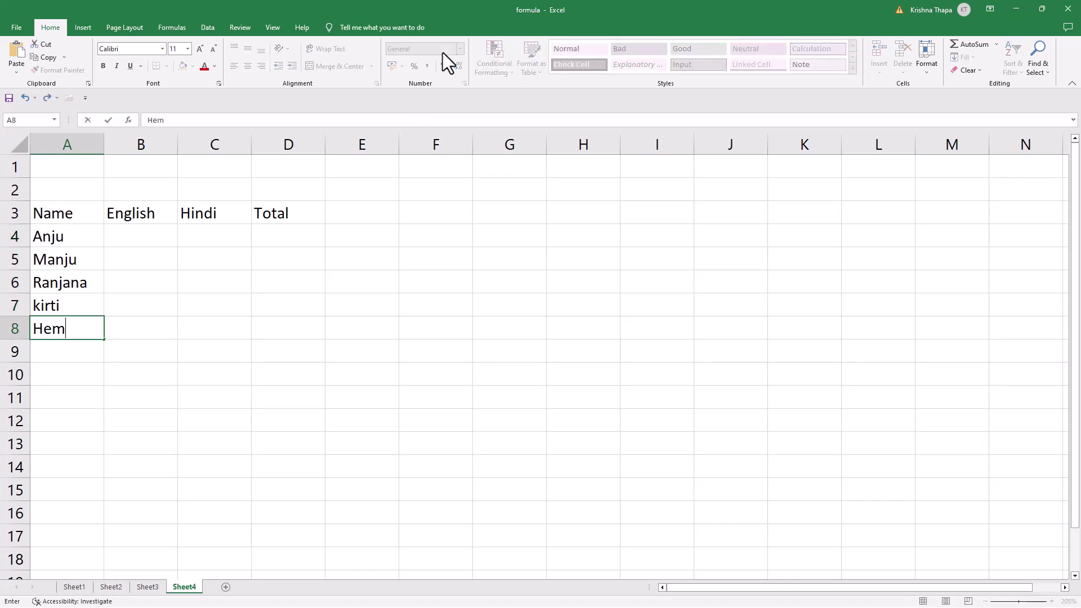
text(ant)
click(124, 237)
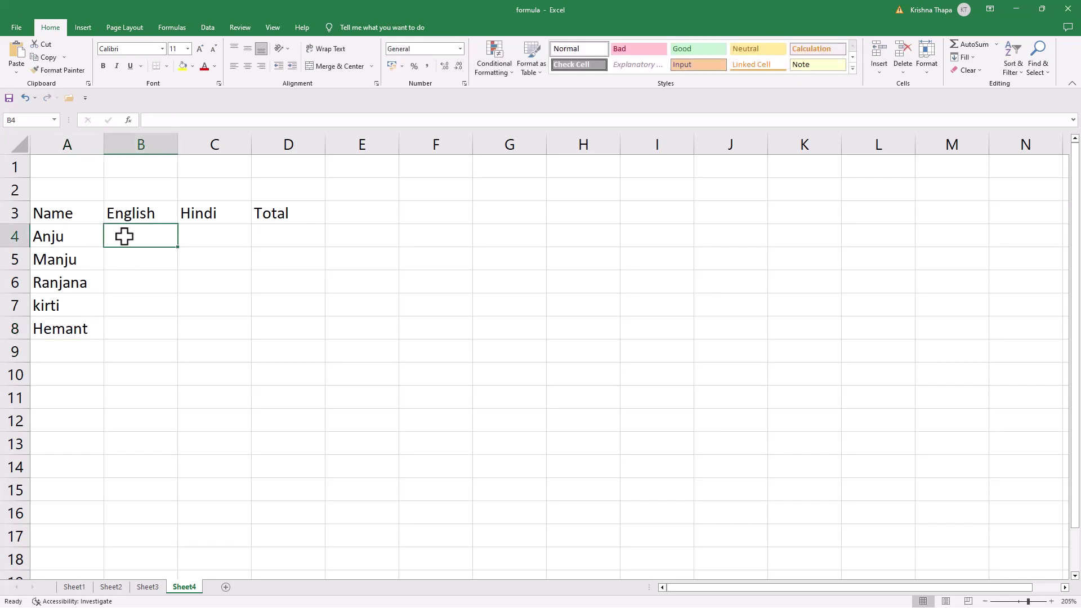
key(Tab)
text(87)
- Put the formula =B4+C4 in D4 to total the first student's marks, giving 132
click(290, 239)
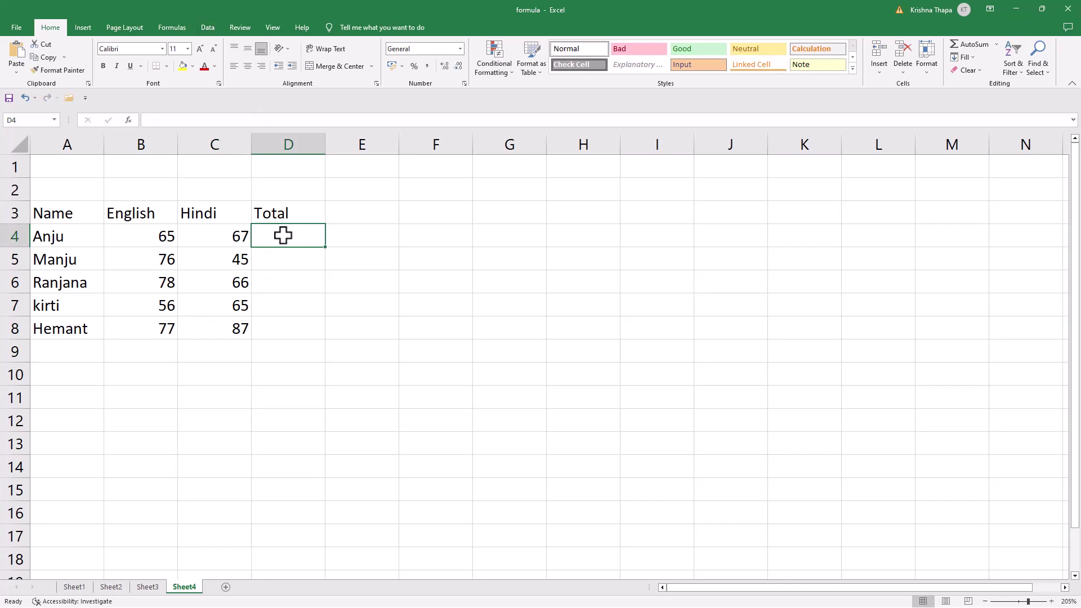
text(=)
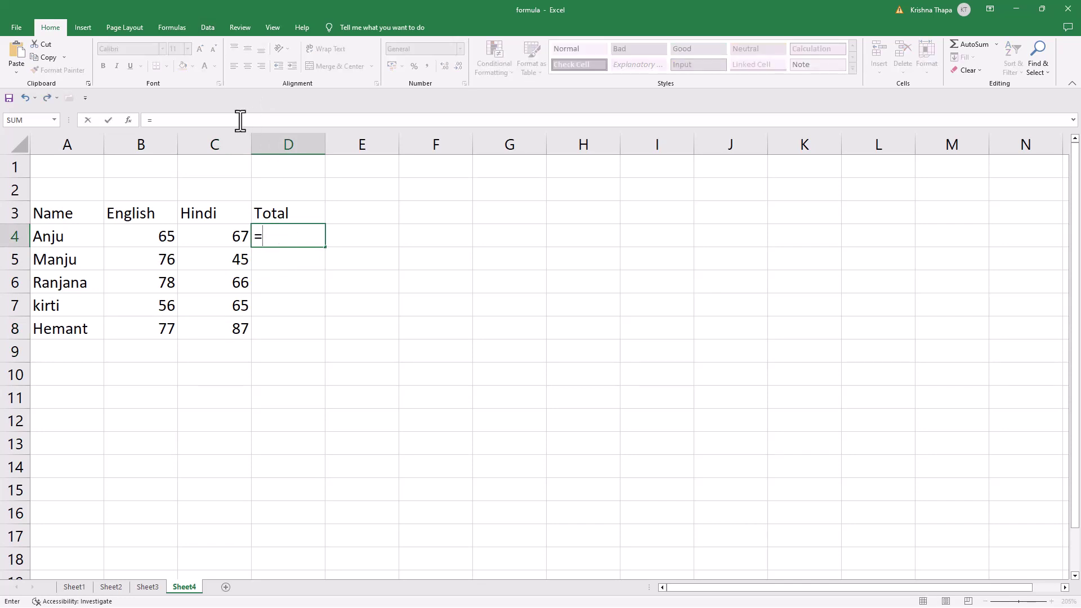
click(160, 240)
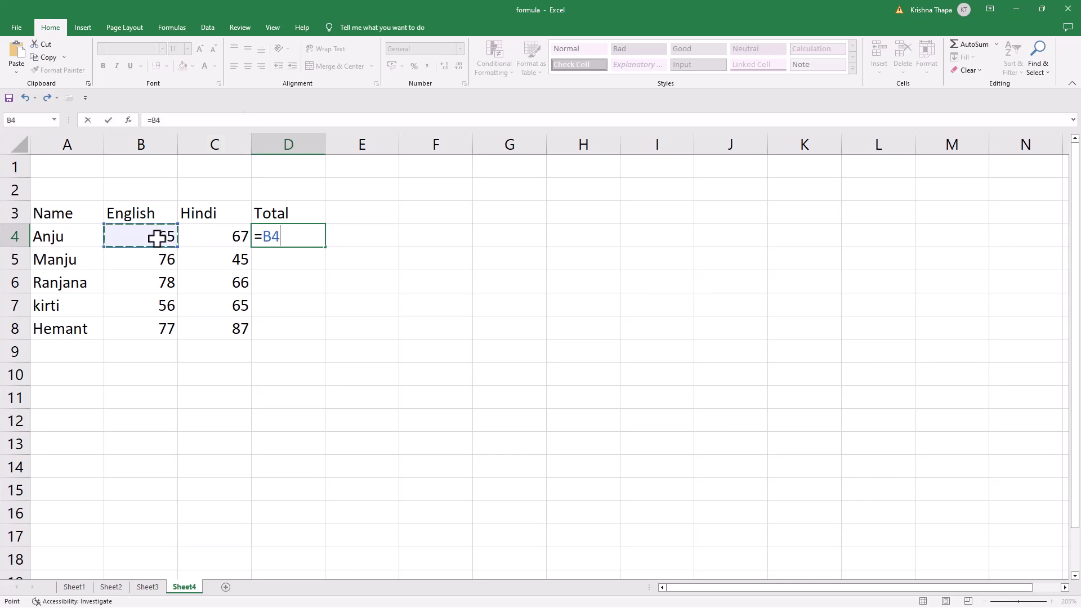
text(+)
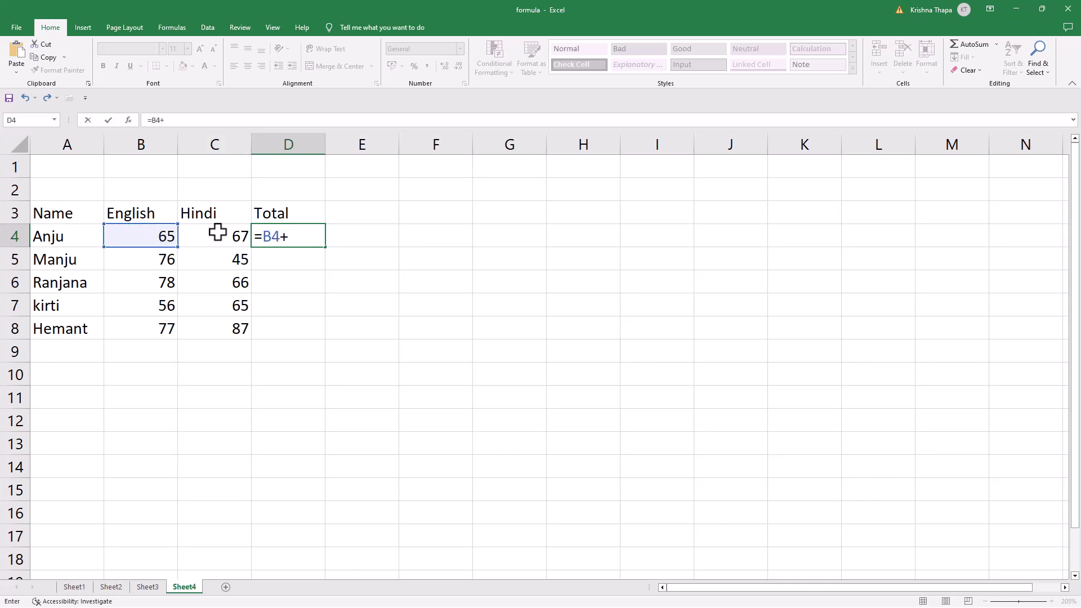
click(218, 233)
key(Return)
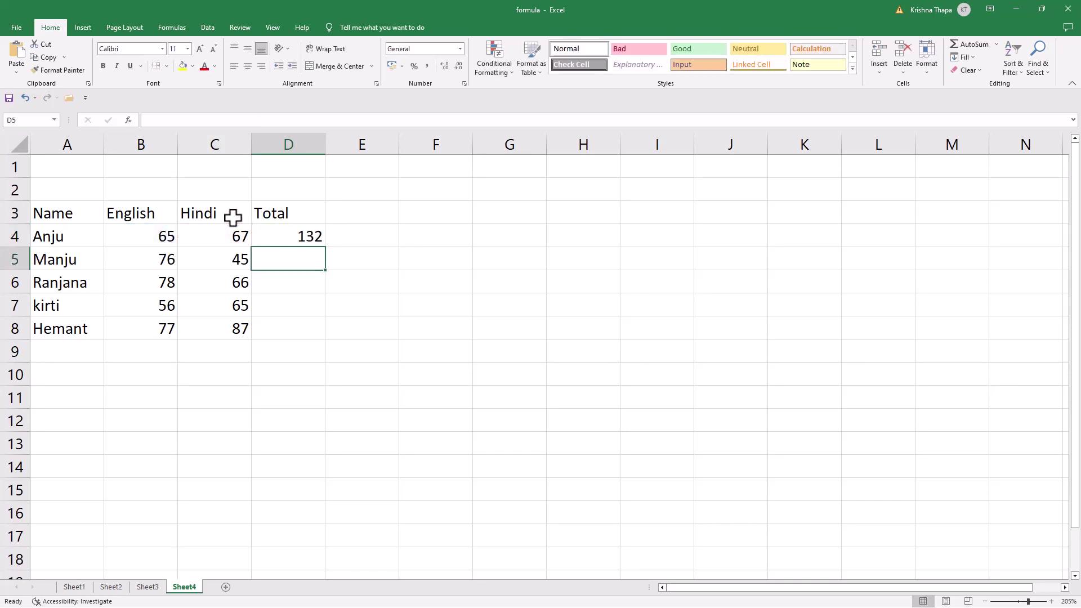
click(294, 234)
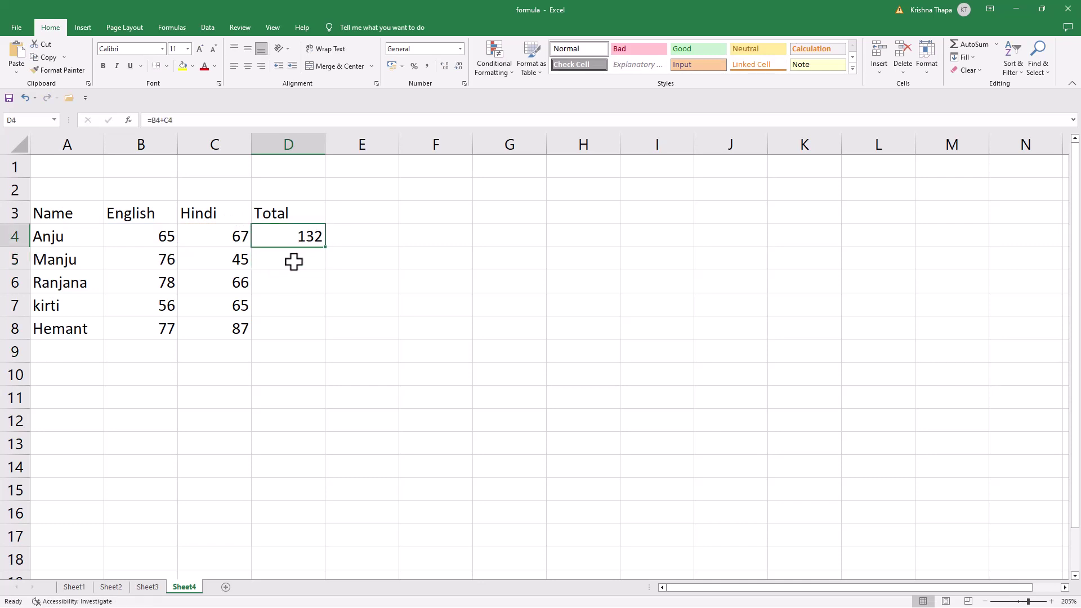
- Enter =SUM(B5:C5) in D5 to total the second student's marks, giving 121
click(293, 260)
text(=su)
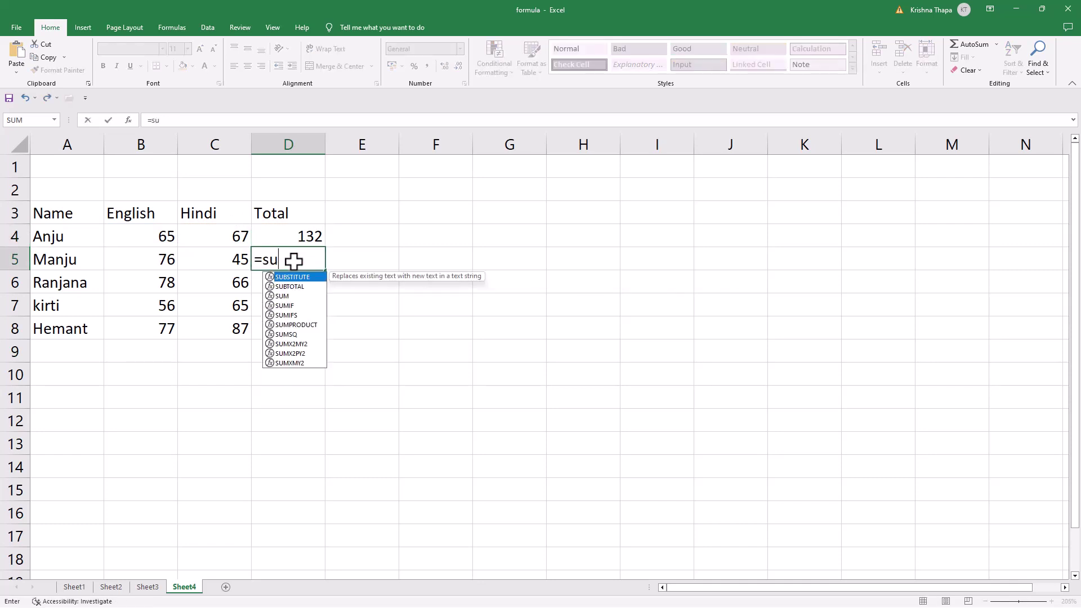
text(m()
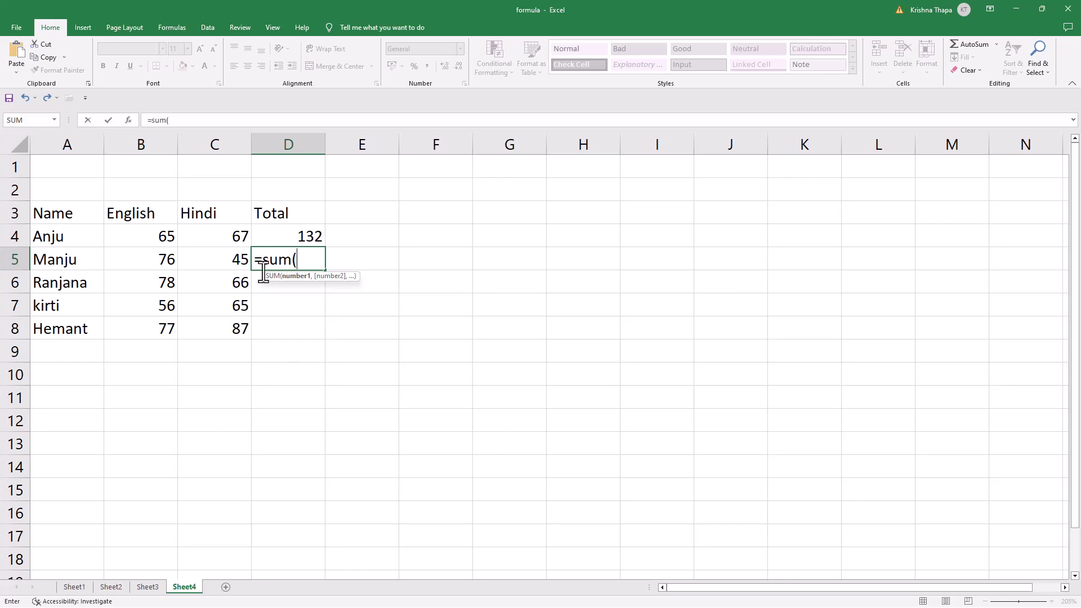
drag(135, 259, 238, 259)
text())
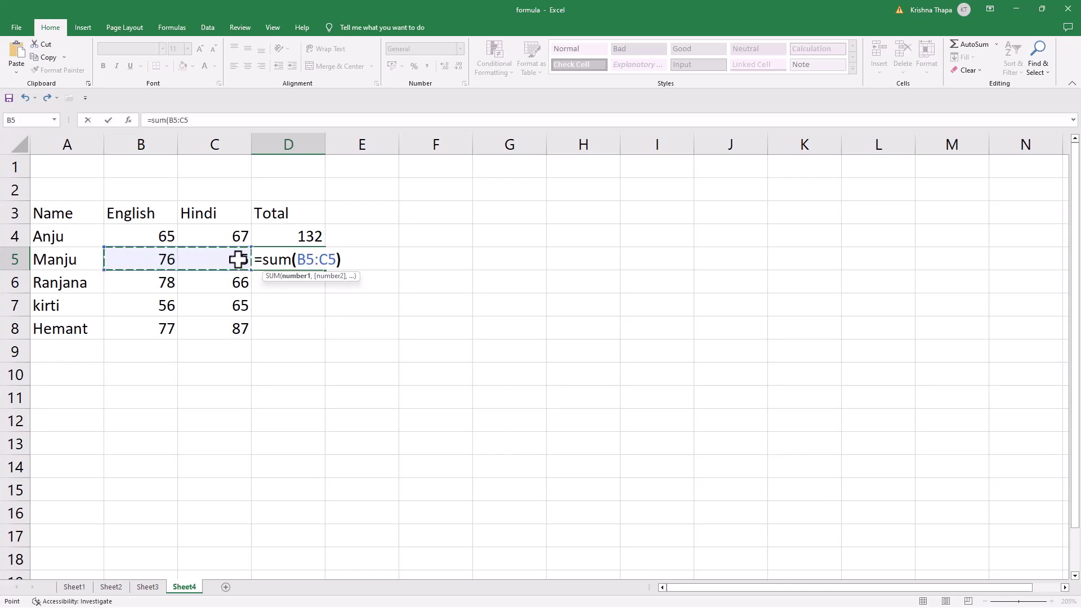
key(Return)
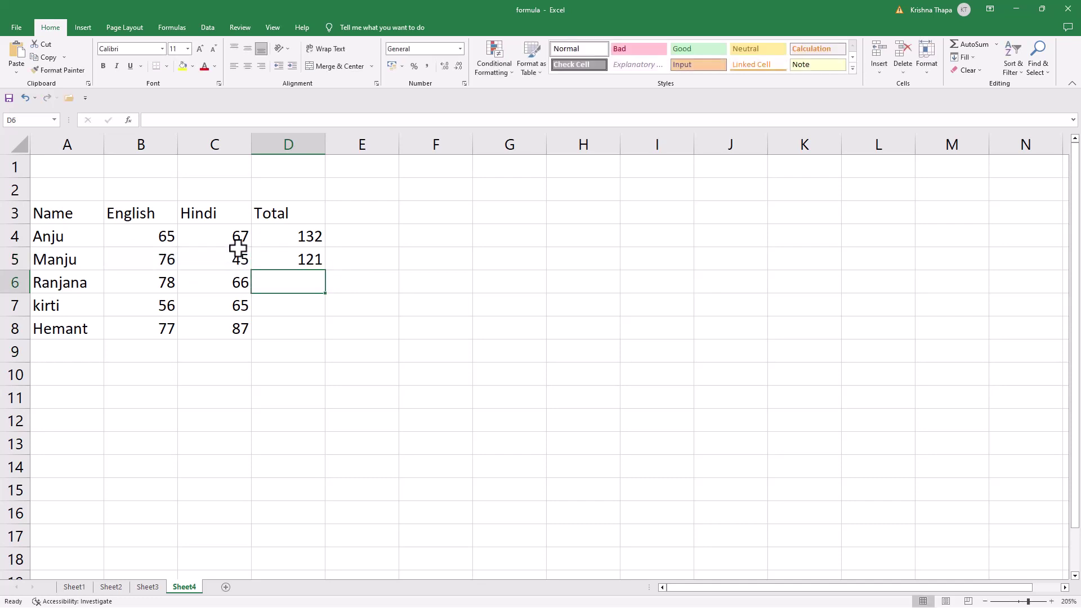
- Fill the D5 formula down to D8 for totals 144, 121 and 164
click(285, 256)
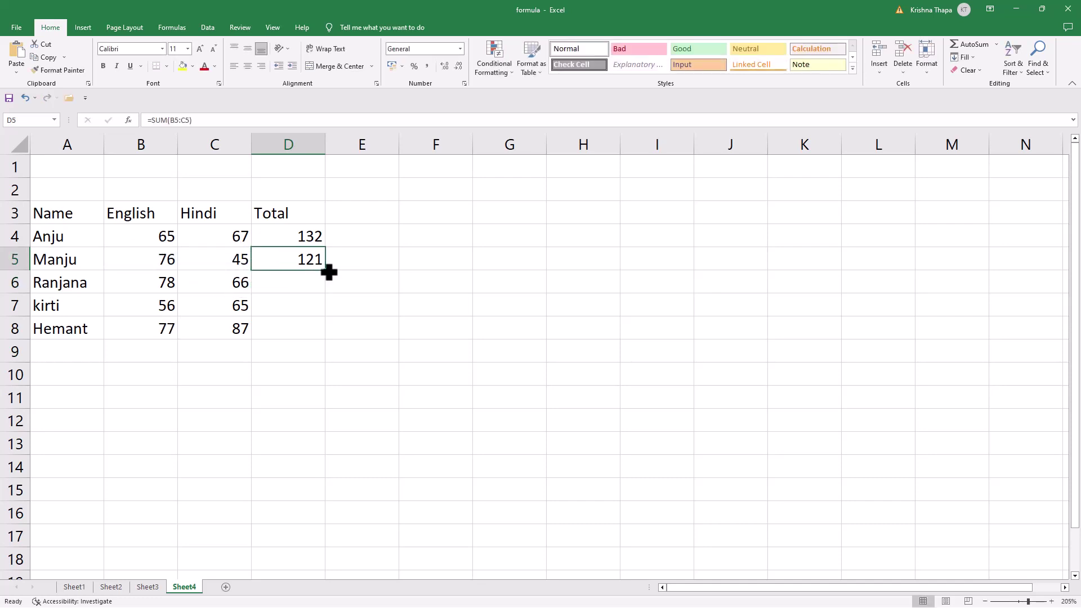
drag(329, 273, 325, 332)
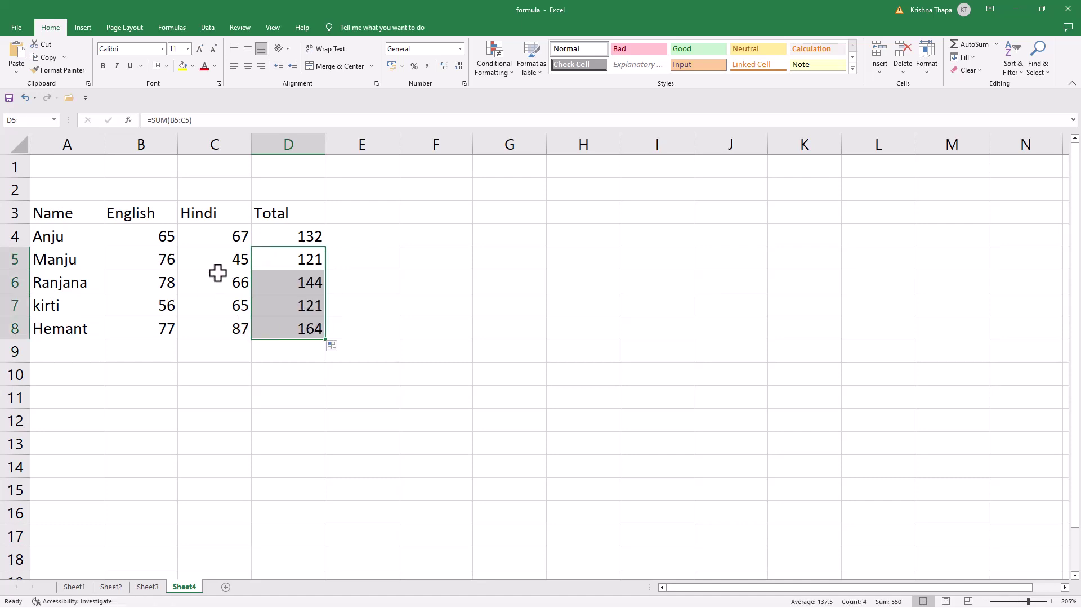
click(275, 351)
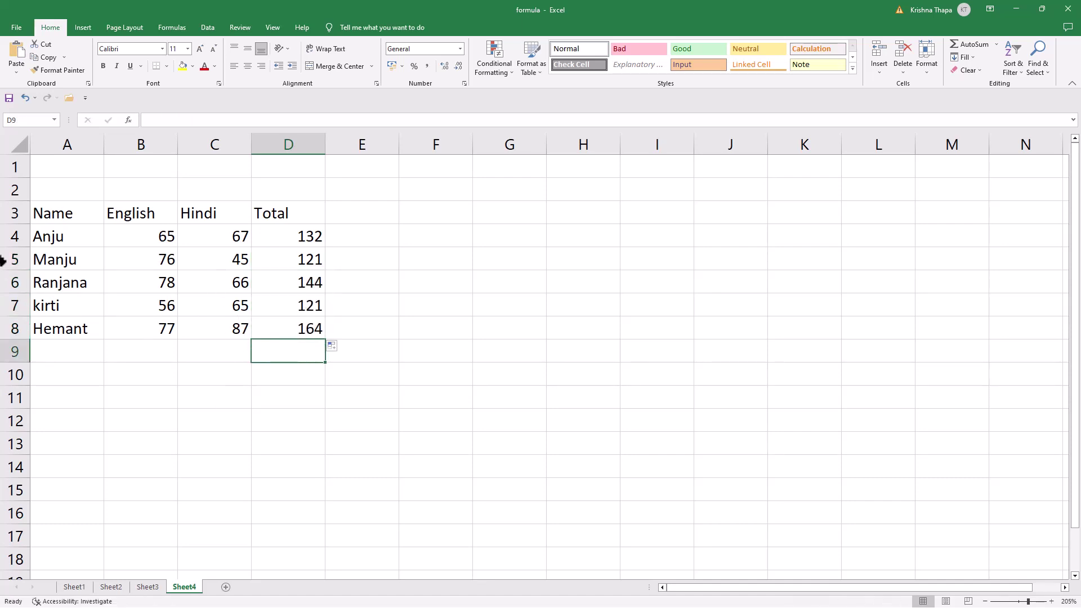
- Apply All Borders to every cell of the marks table A3:D8
drag(49, 210, 301, 336)
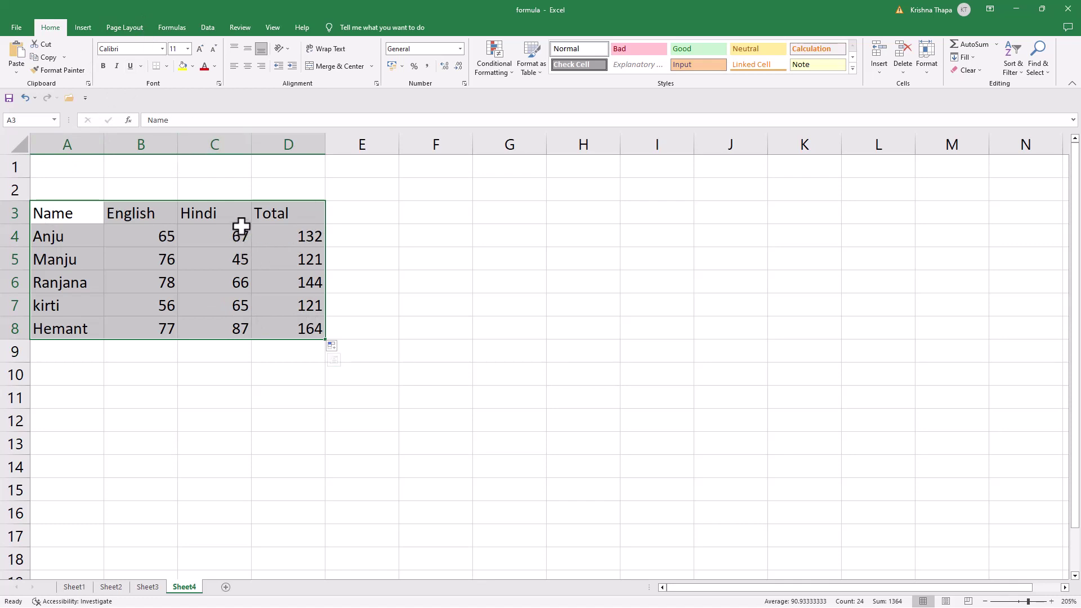
click(167, 67)
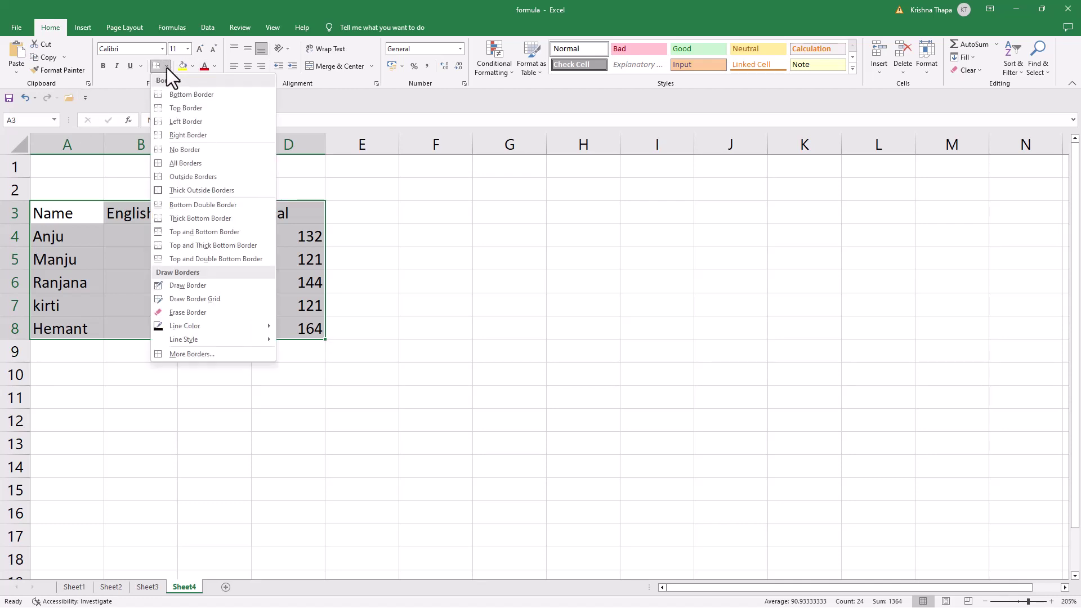
click(194, 164)
mouse_move(47, 214)
mouse_down()
mouse_move(214, 282)
mouse_move(287, 213)
mouse_up()
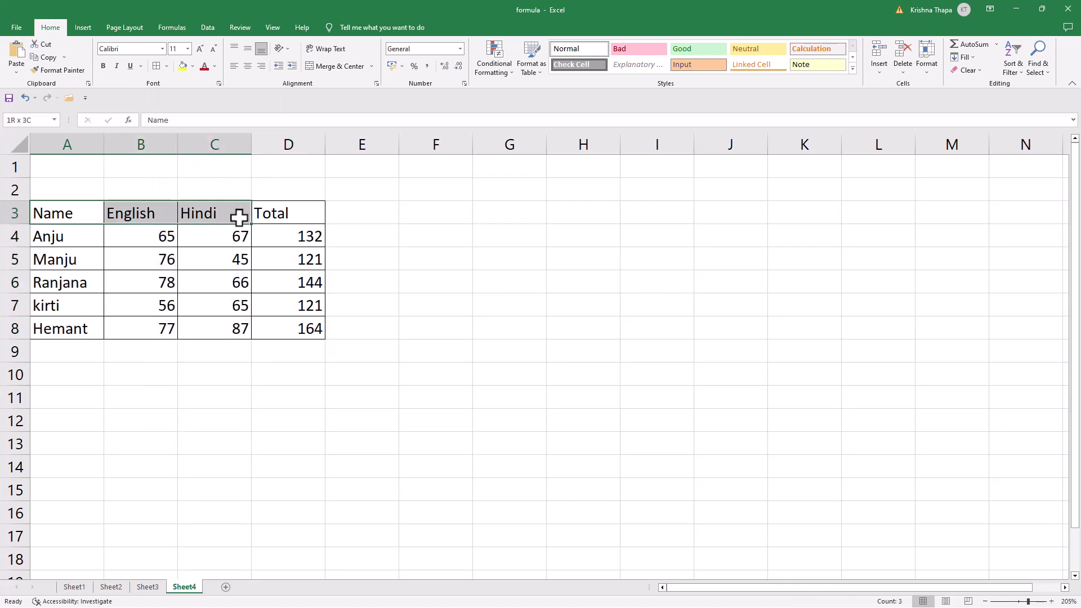
- Bold and centre the row 3 headings, and centre the names and marks in A4:D8
click(103, 66)
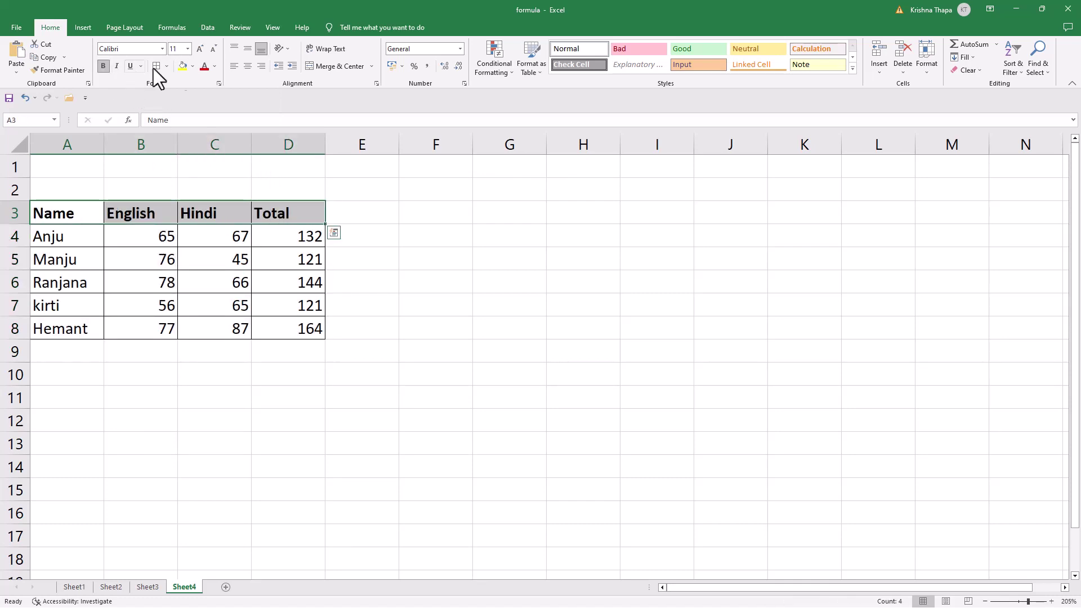
click(248, 70)
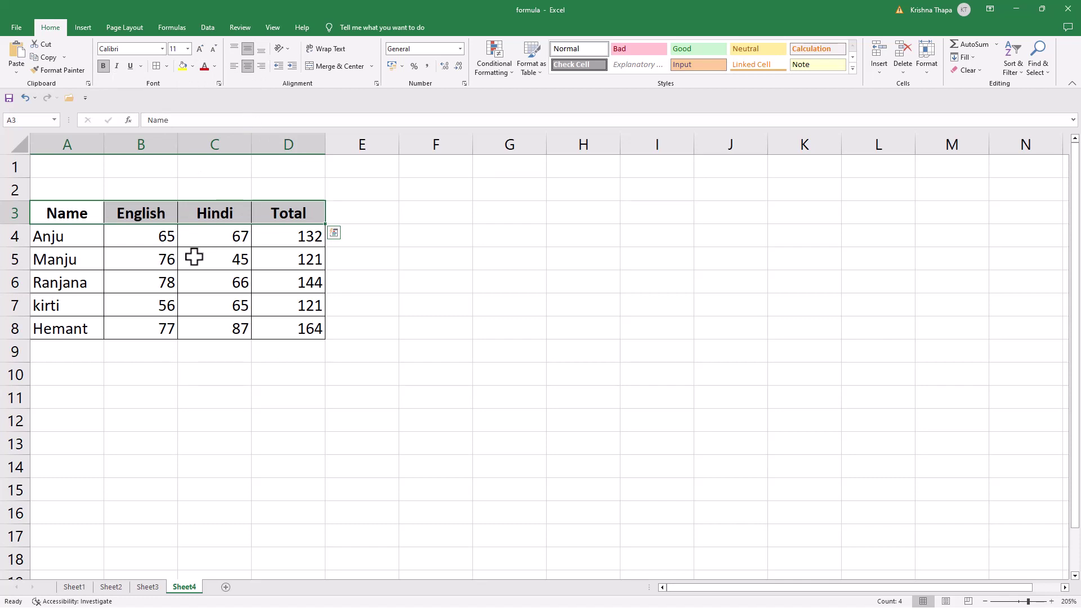
drag(68, 236, 75, 331)
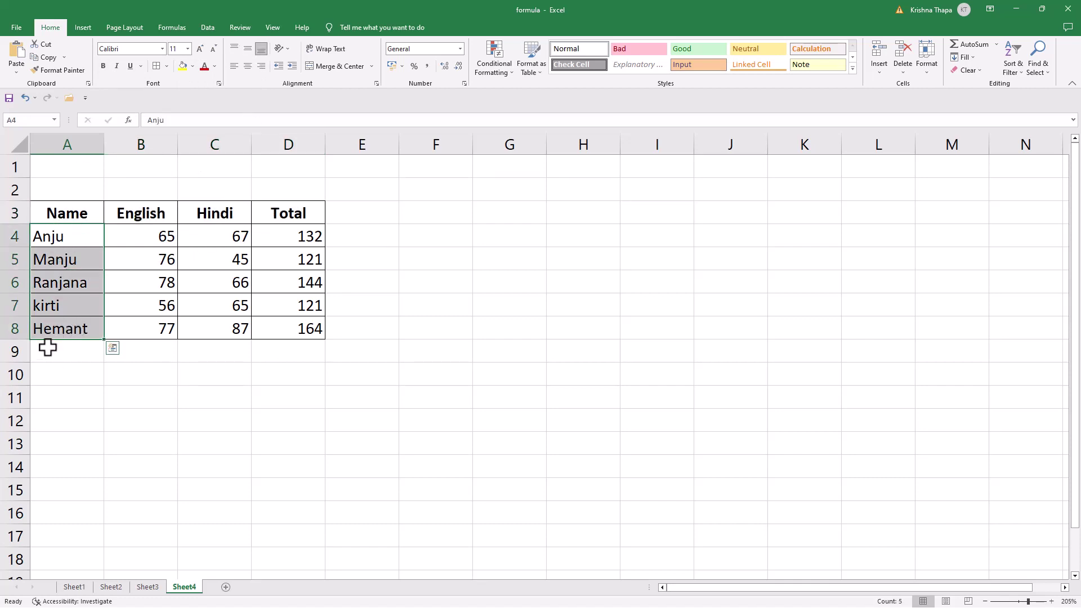
drag(147, 234, 271, 335)
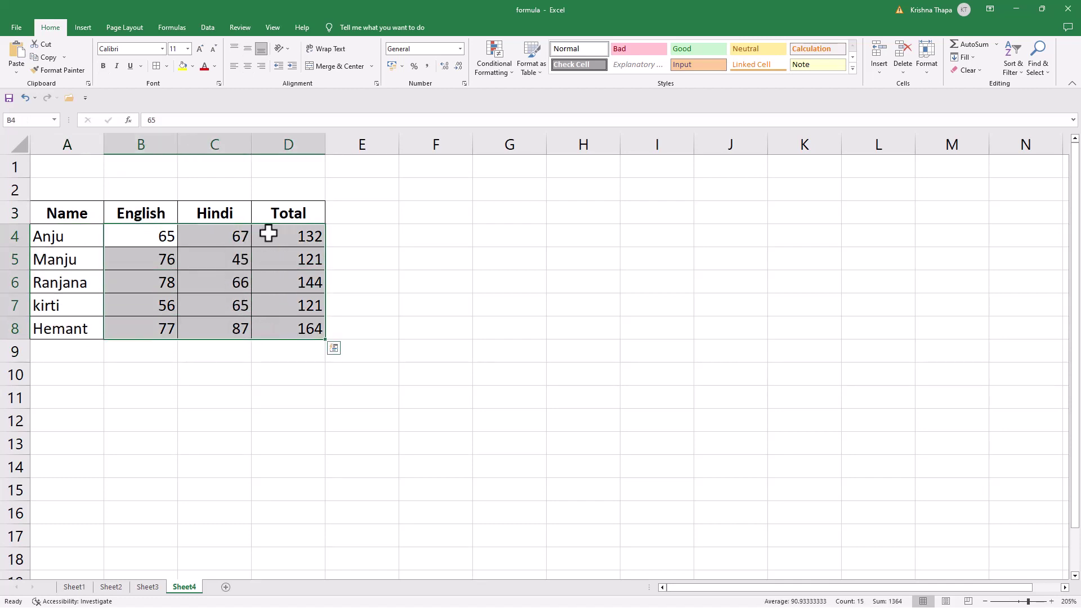
click(122, 352)
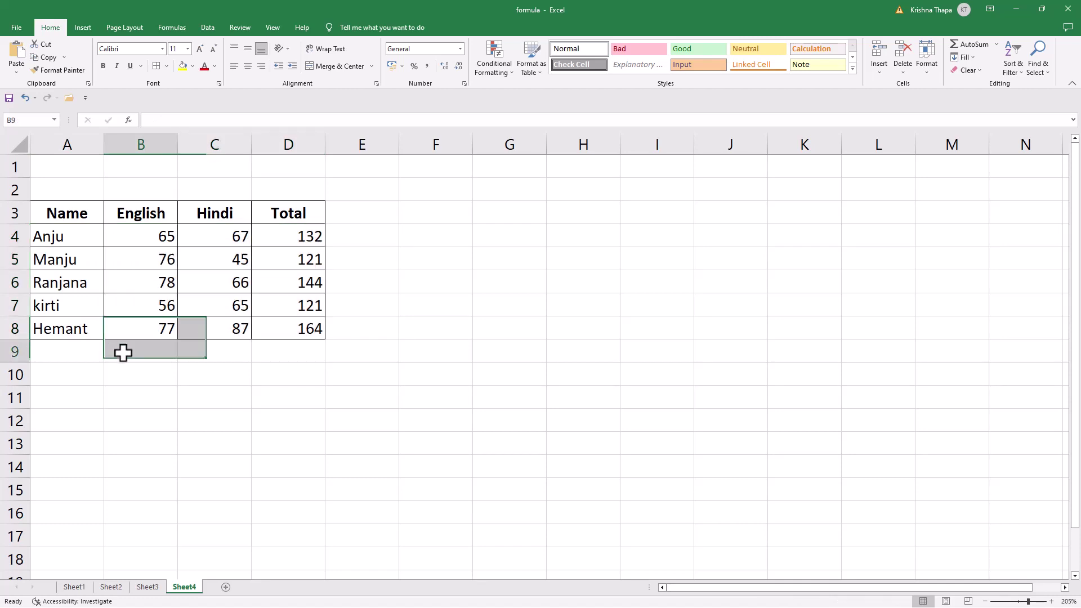
drag(70, 233, 290, 324)
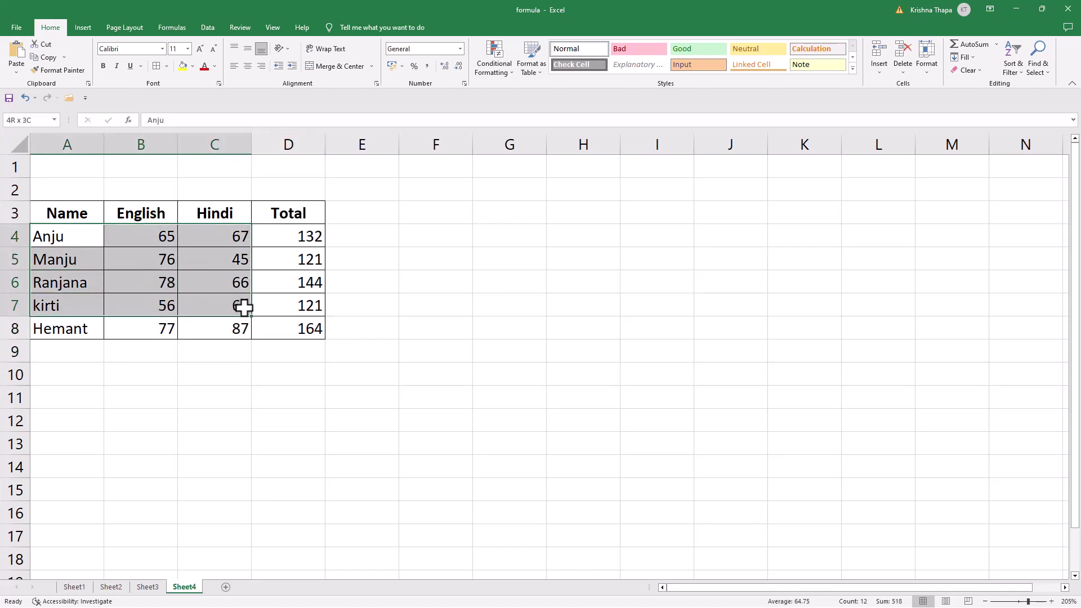
click(247, 67)
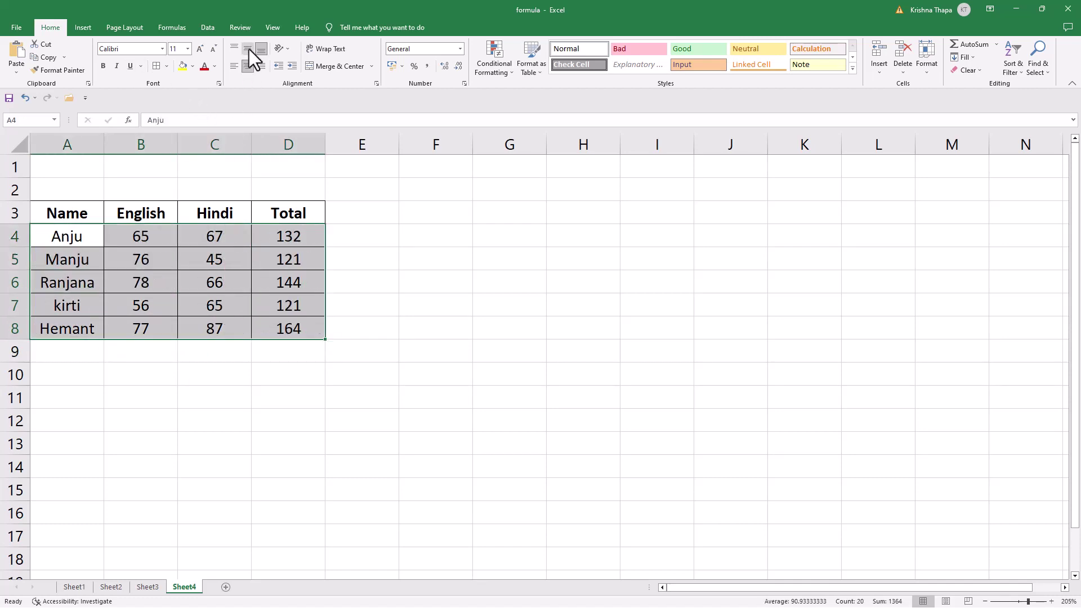
click(126, 344)
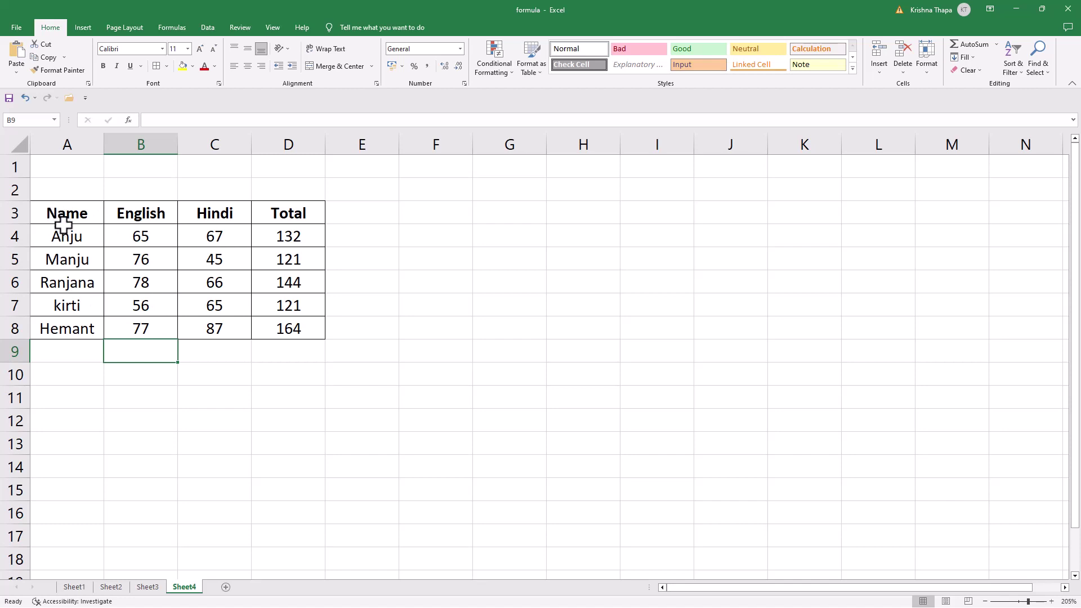
- Select the whole marks table A3:D8, headings included
drag(36, 208, 299, 293)
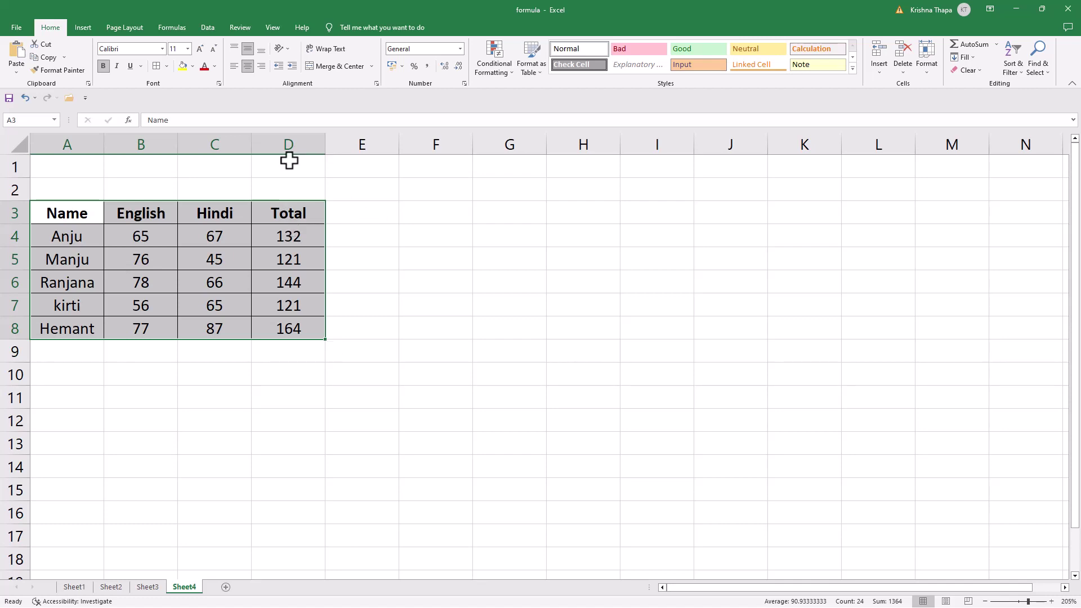
- Switch the ribbon to Insert to reach the chart commands
click(82, 26)
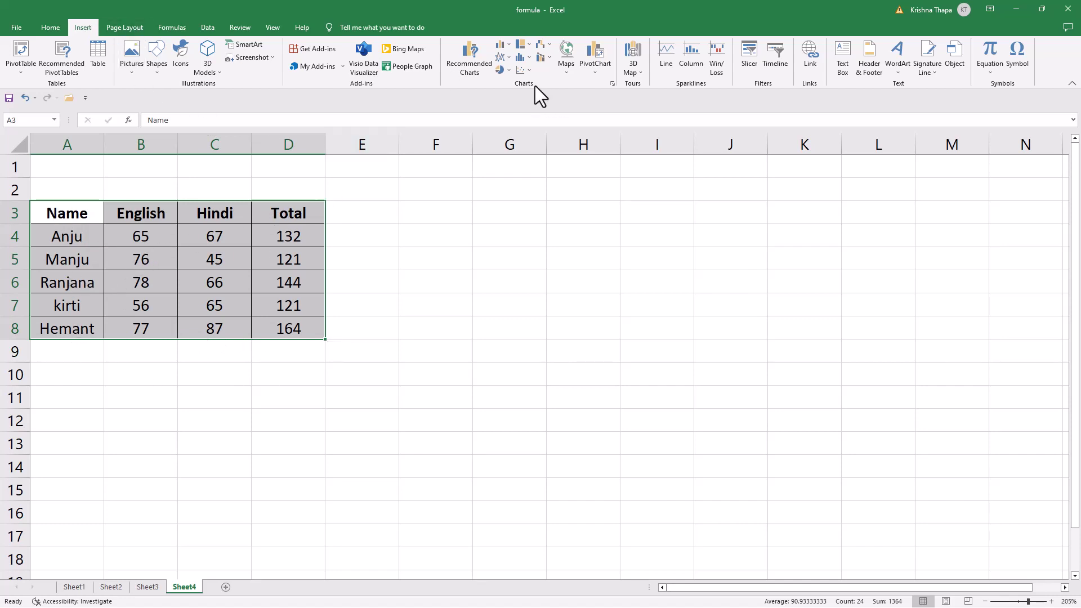
- Open Recommended Charts for A3:D8 and browse the suggestions, previewing Clustered Column
click(467, 65)
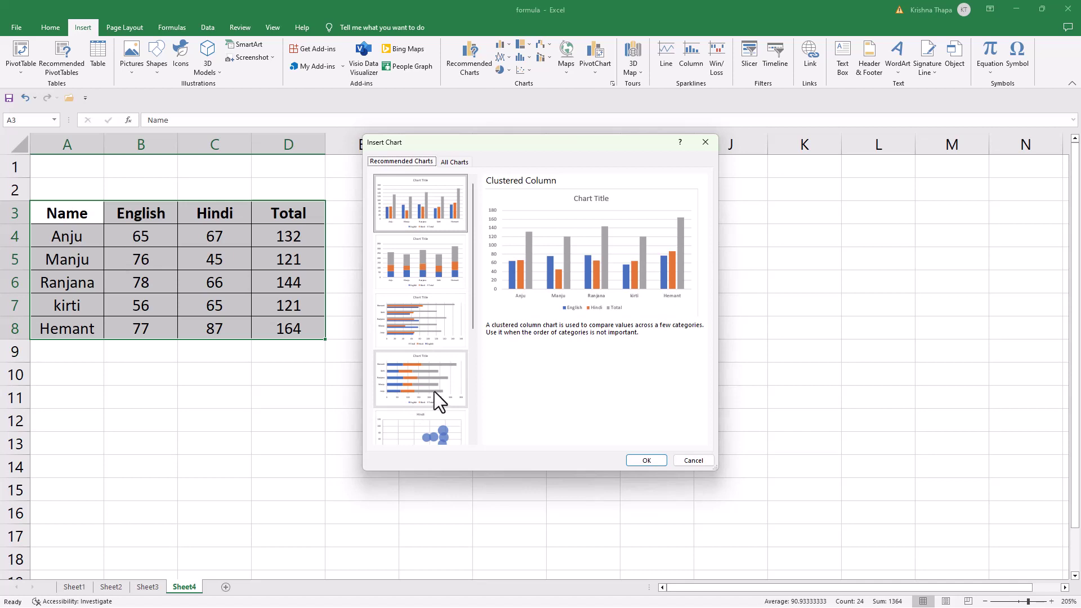
scroll(447, 400, down, 3)
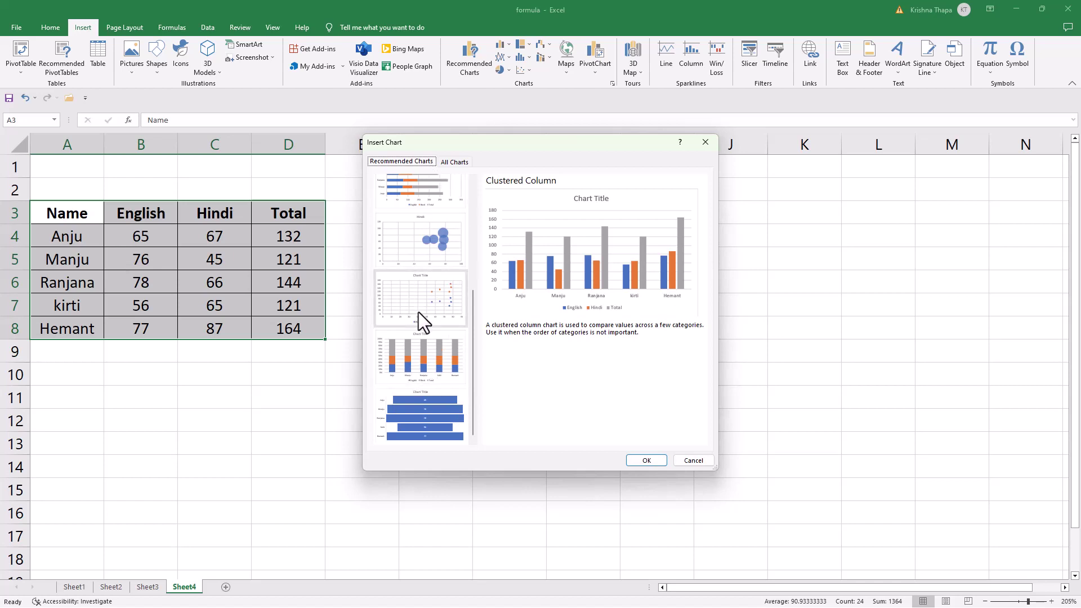
scroll(418, 312, up, 3)
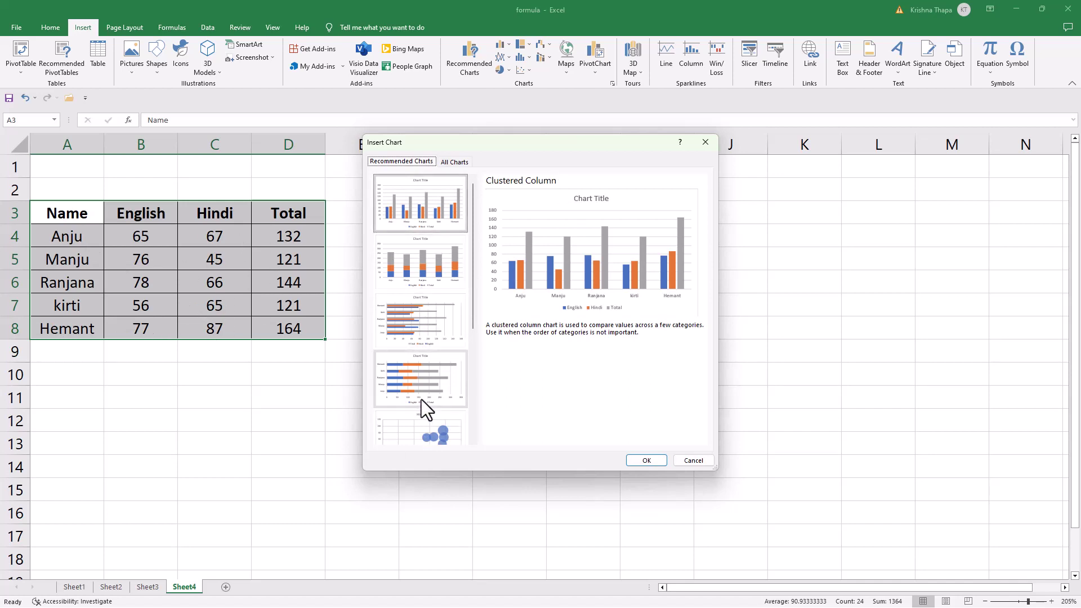
- In All Charts, preview the Line, Pie, Bar and Area chart types for the marks
click(460, 164)
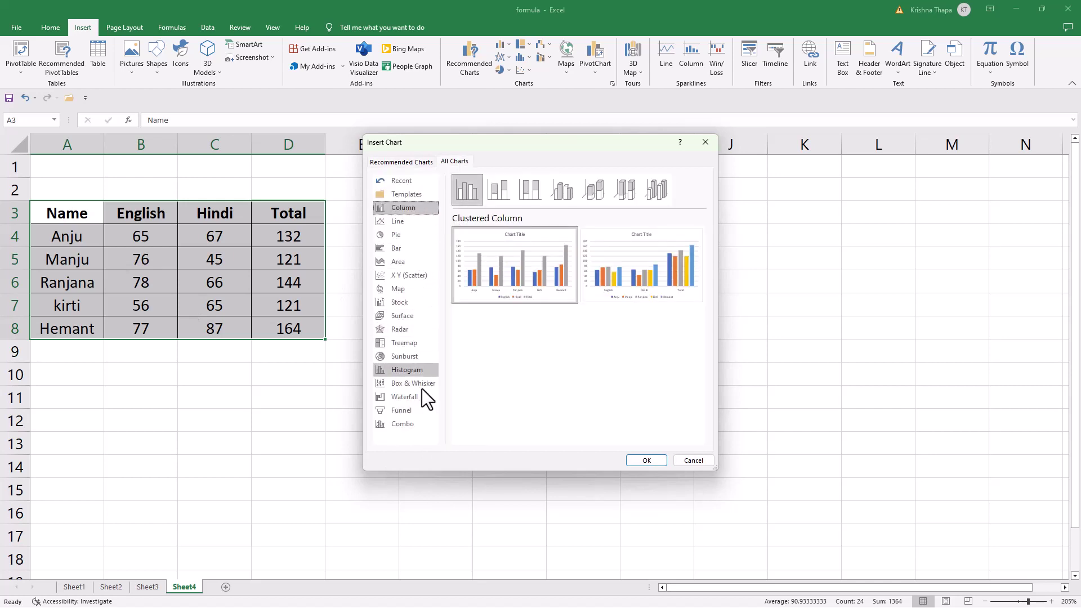
click(400, 221)
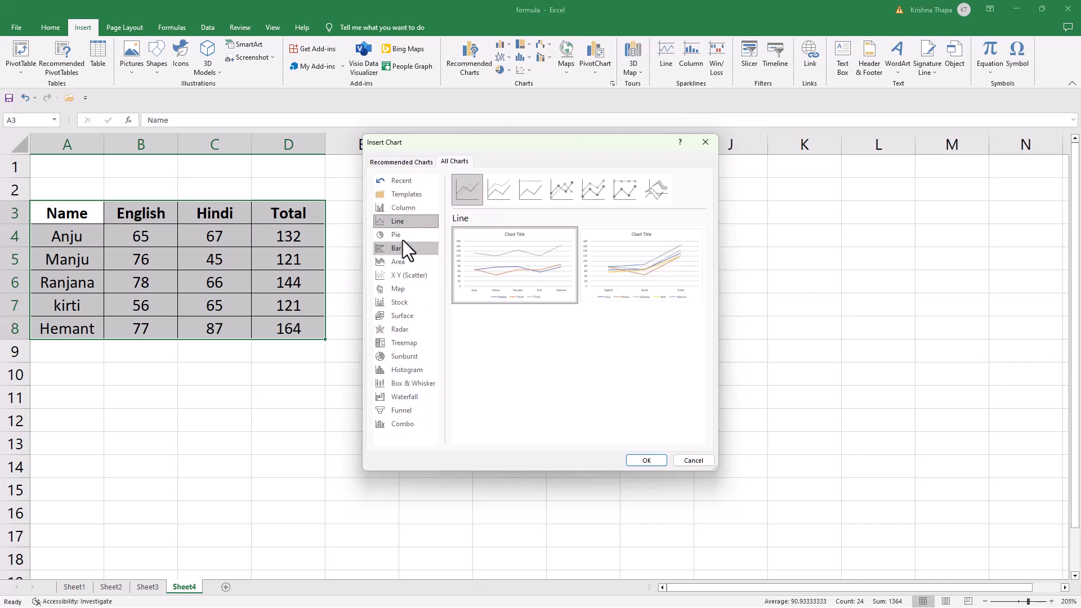
click(401, 236)
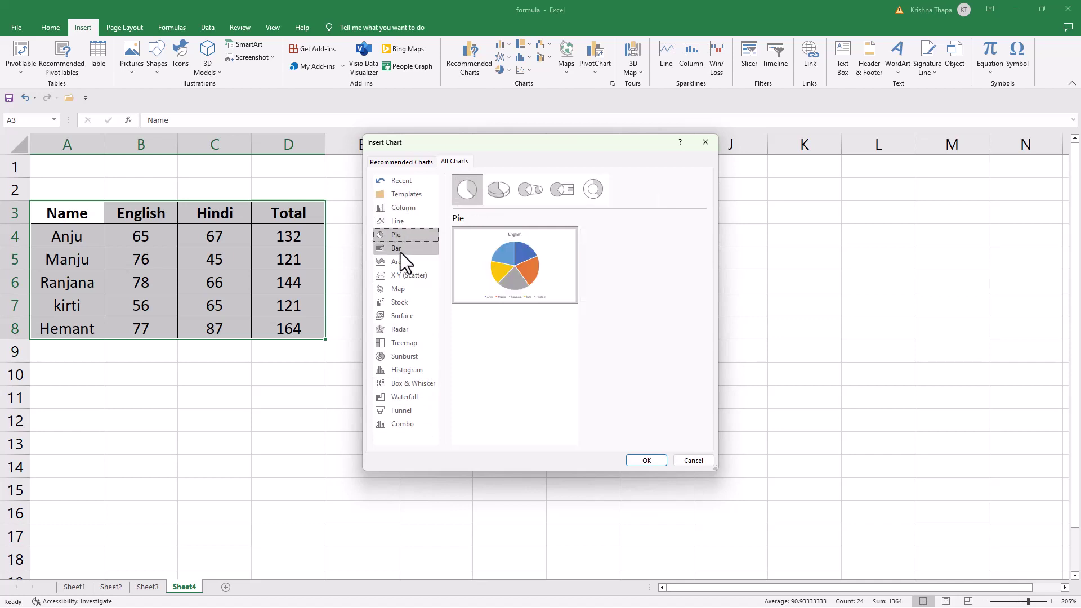
click(401, 249)
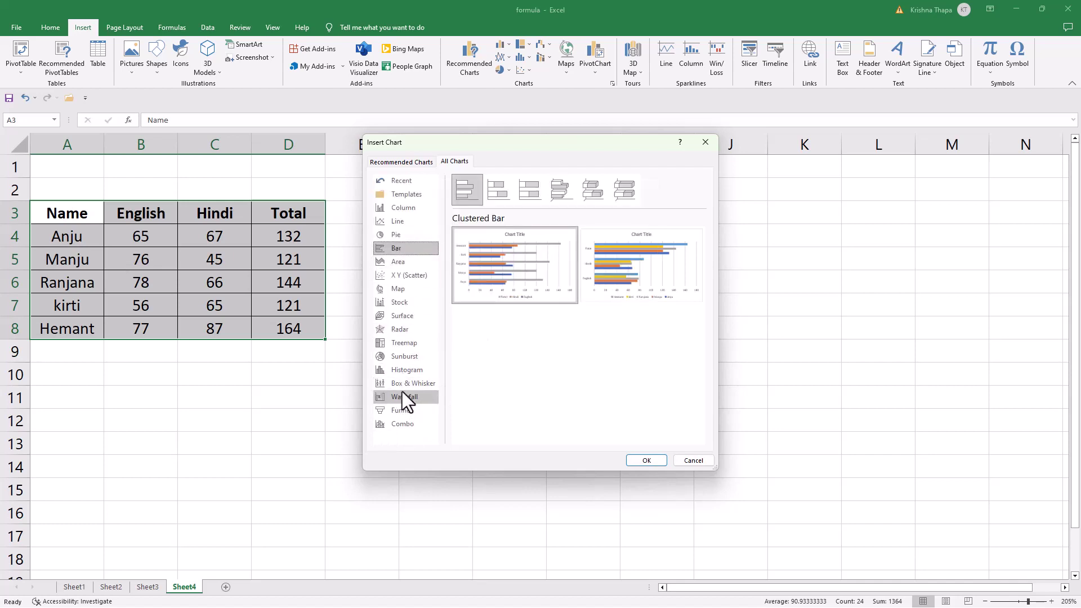
click(399, 262)
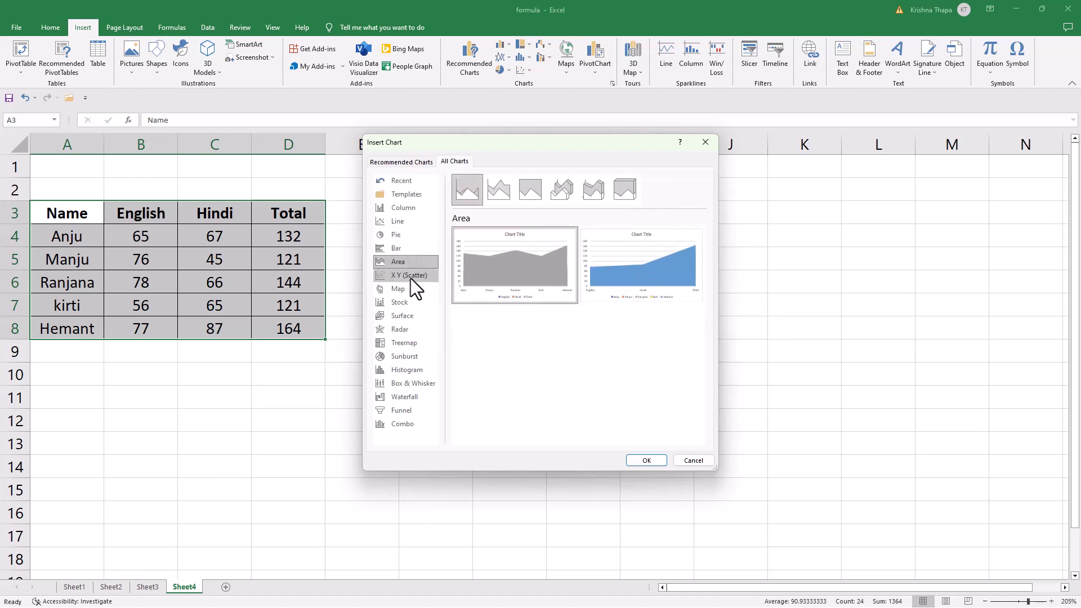
click(398, 221)
mouse_move(514, 265)
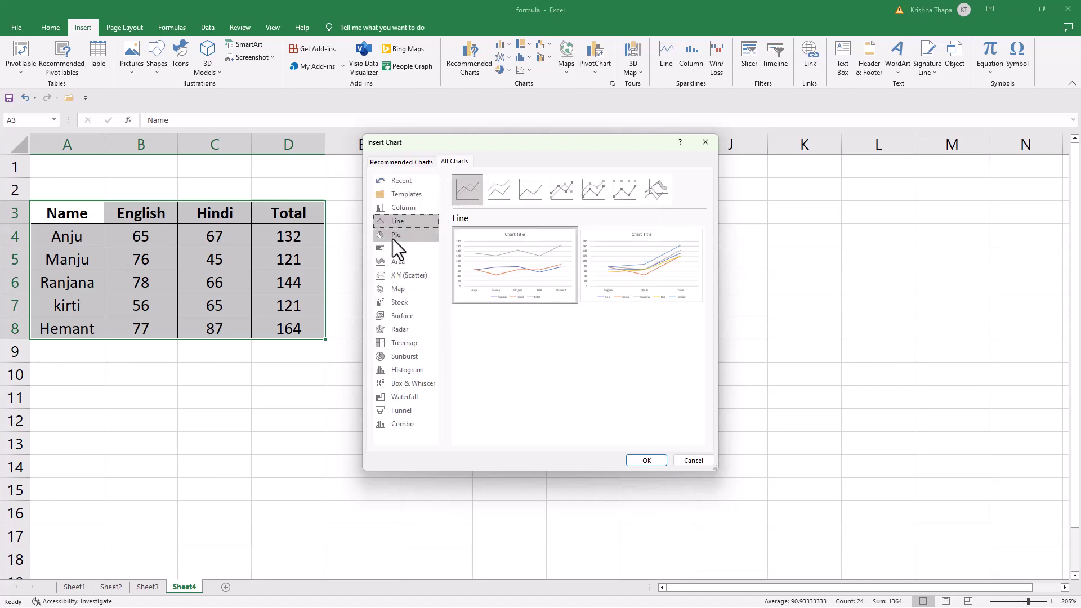
click(393, 233)
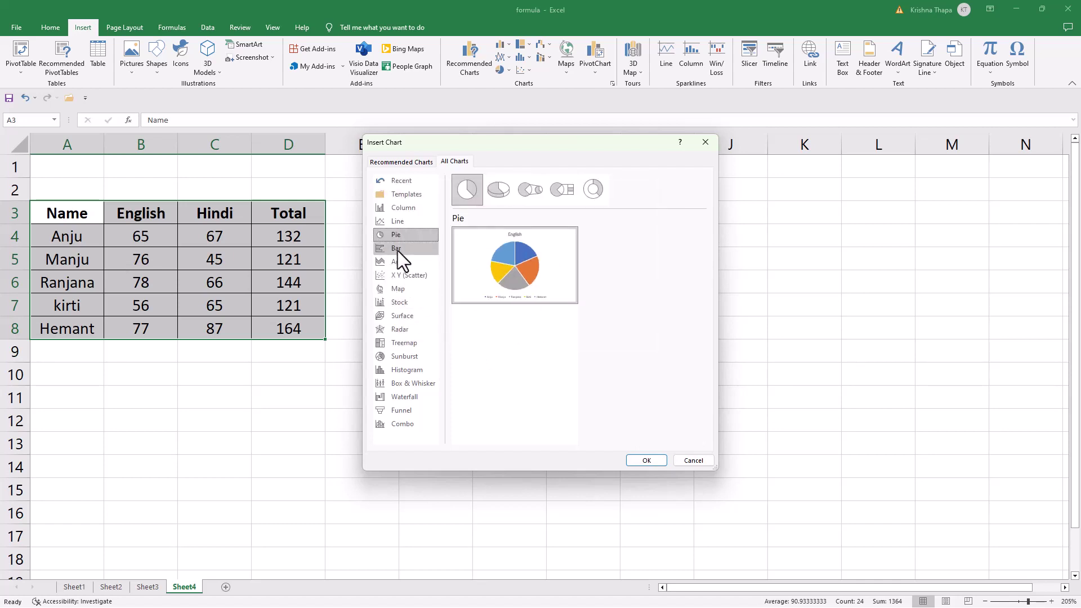
click(396, 248)
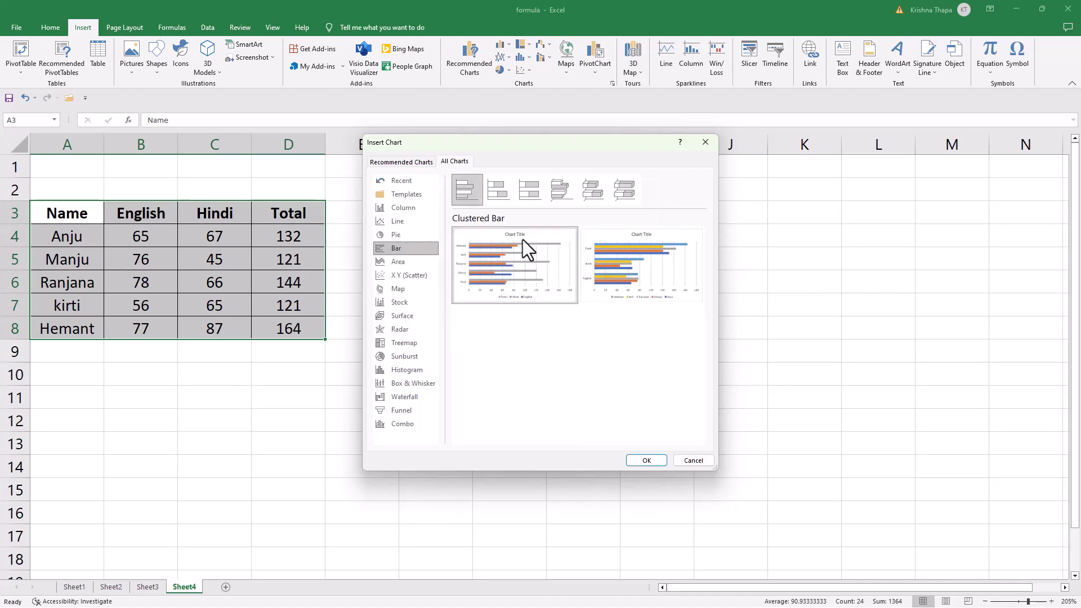
- Preview the Area, Scatter, Map, Stock and Radar types, then cancel without inserting a chart
click(401, 262)
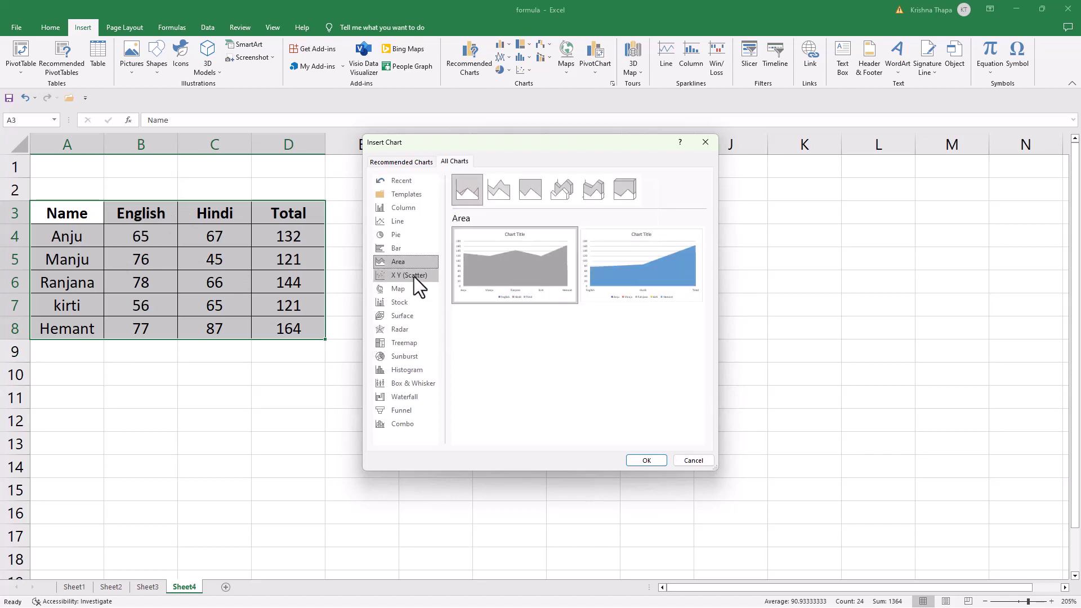
click(414, 276)
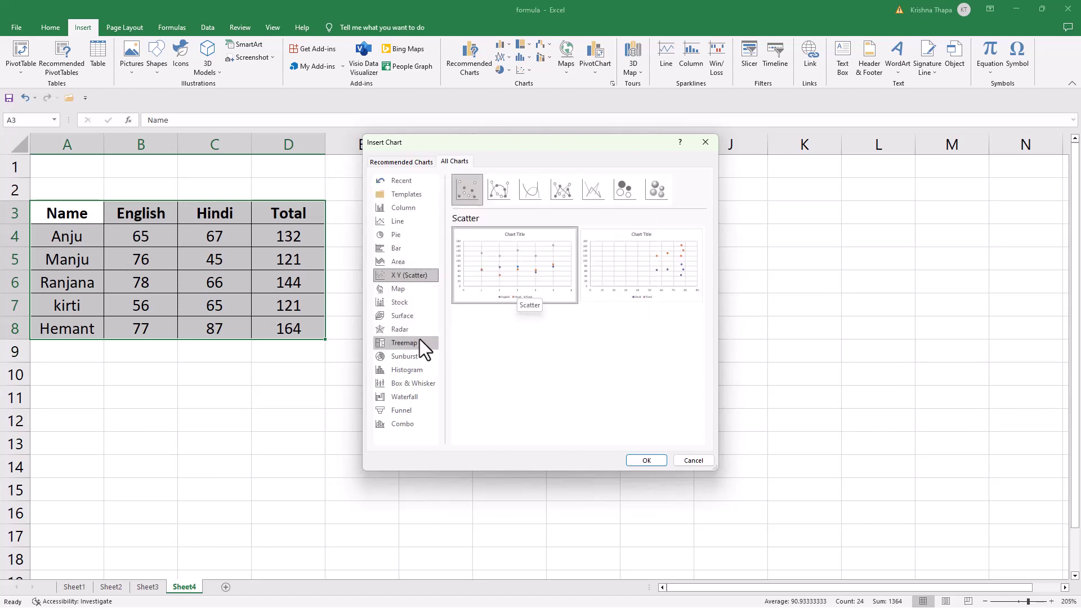
click(401, 289)
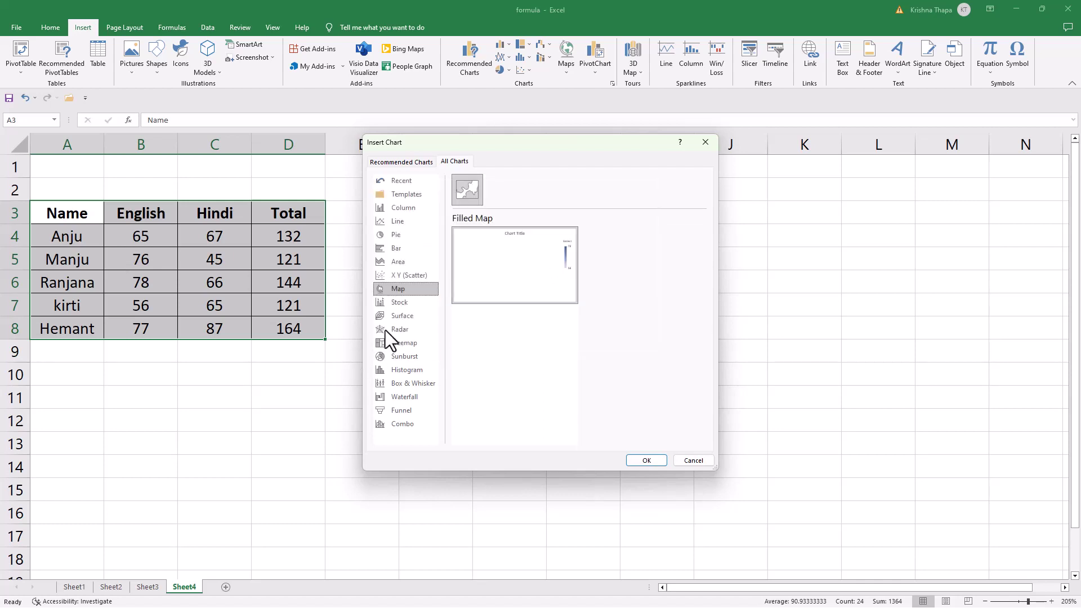
click(405, 305)
mouse_move(514, 265)
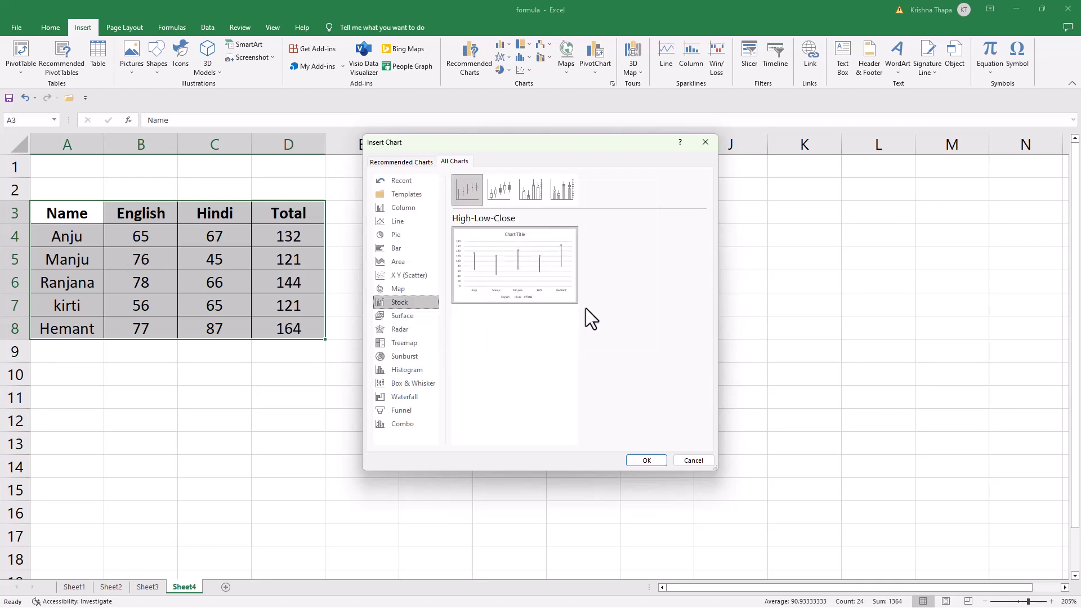
click(391, 328)
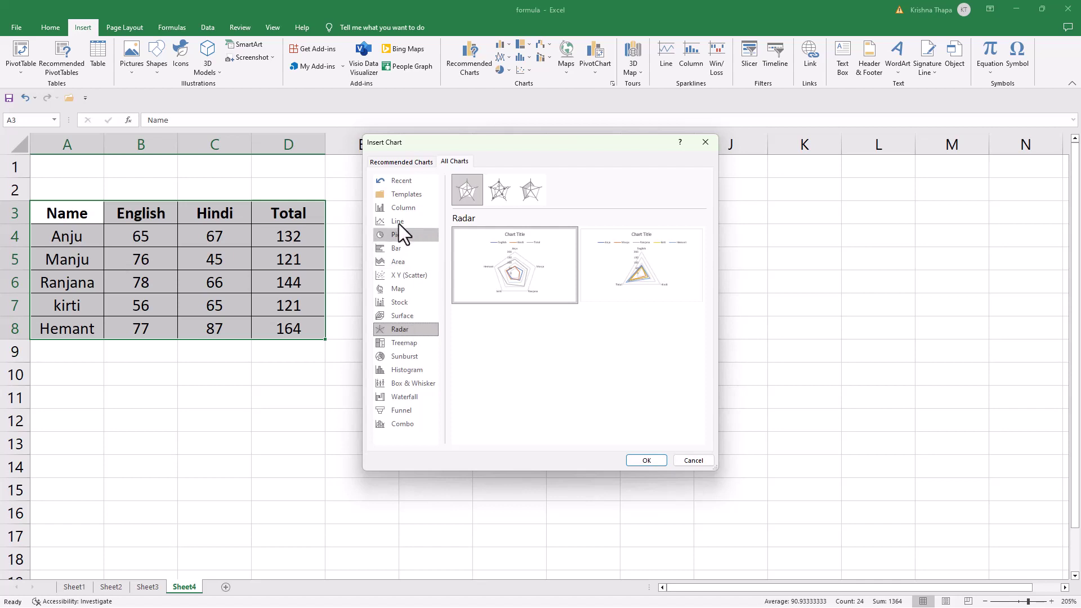
click(705, 143)
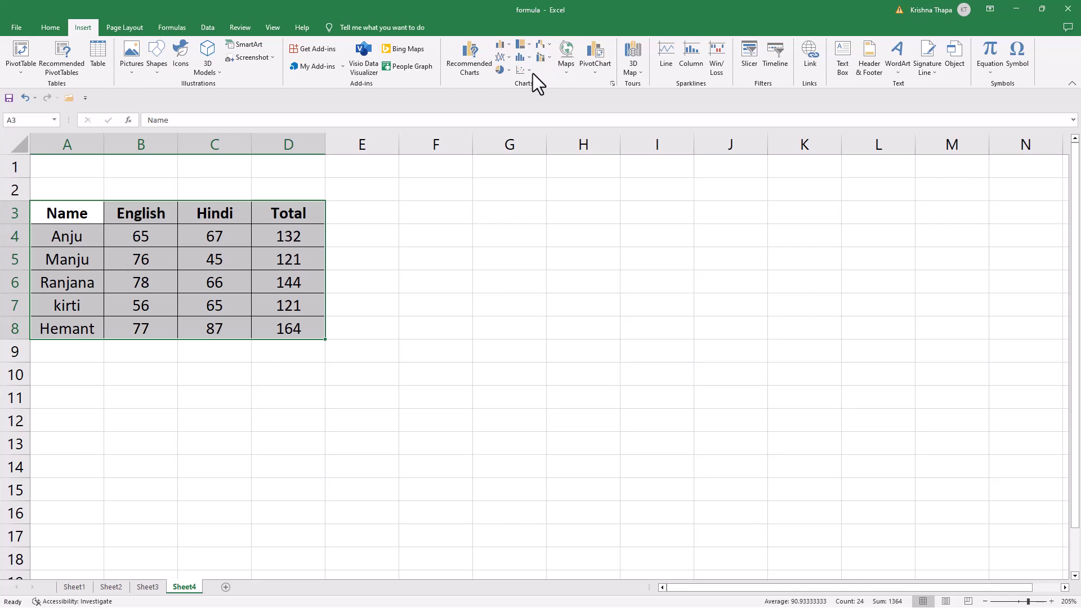
click(465, 61)
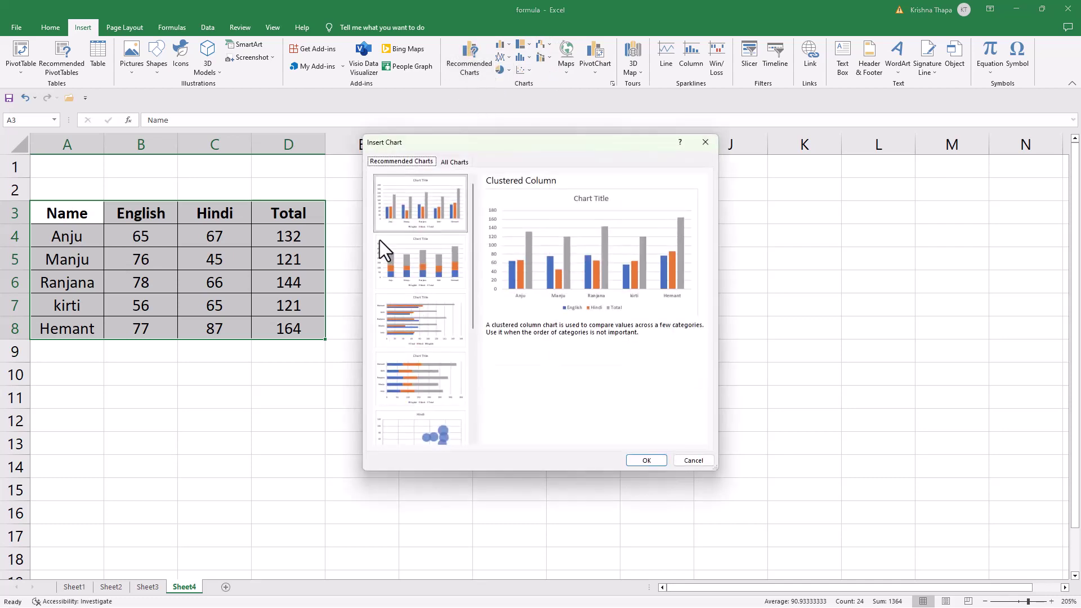
click(694, 461)
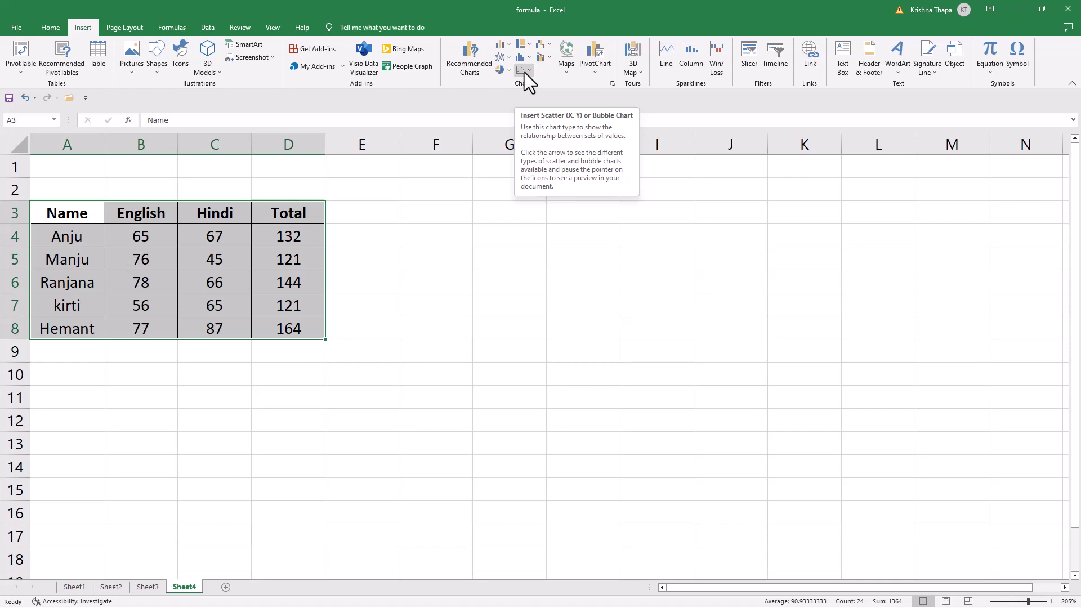
mouse_move(299, 318)
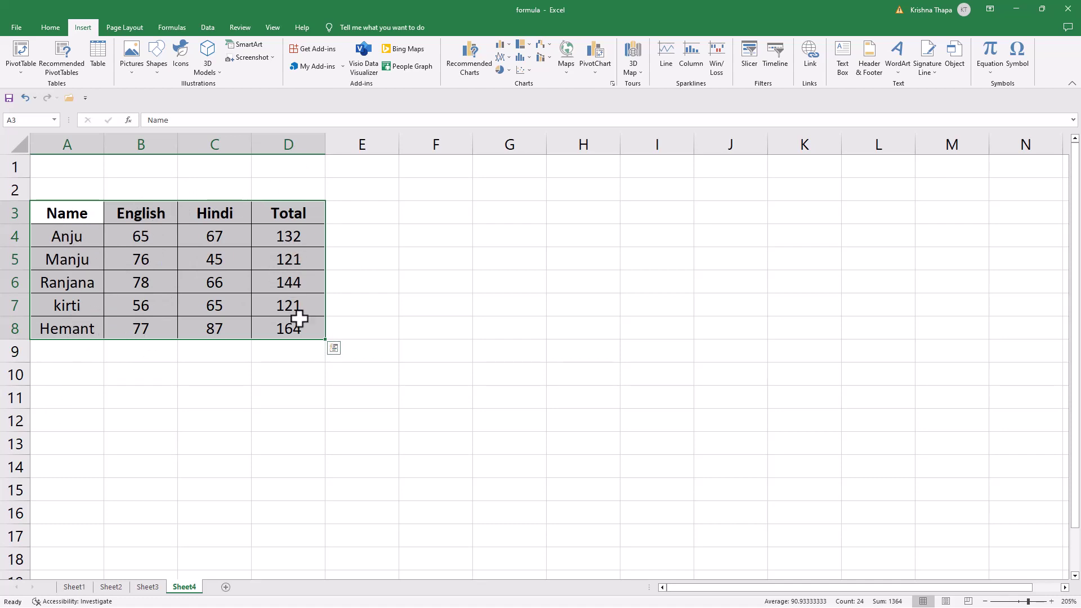
- Insert a plain Scatter chart plotting English, Hindi and Total for the five students
click(521, 72)
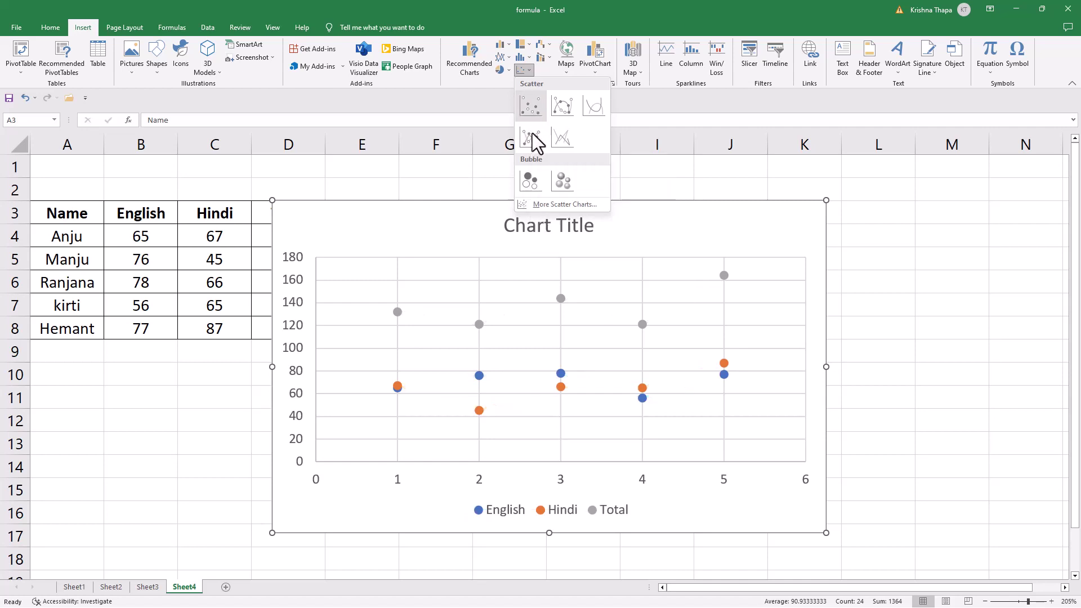
click(532, 99)
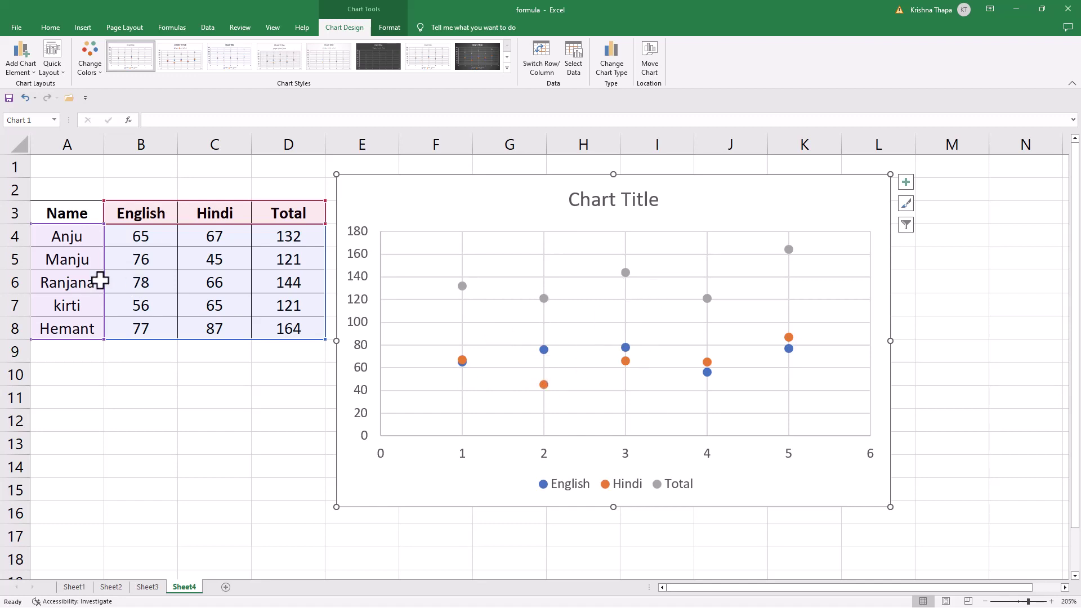
mouse_move(126, 235)
mouse_down()
mouse_move(266, 284)
mouse_move(284, 328)
mouse_up()
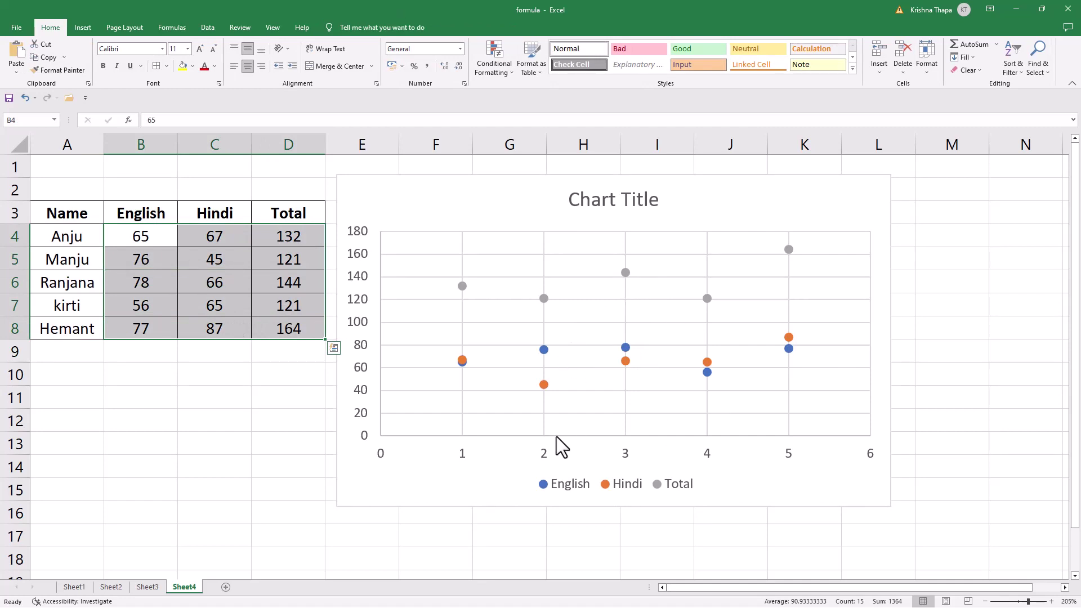
click(519, 444)
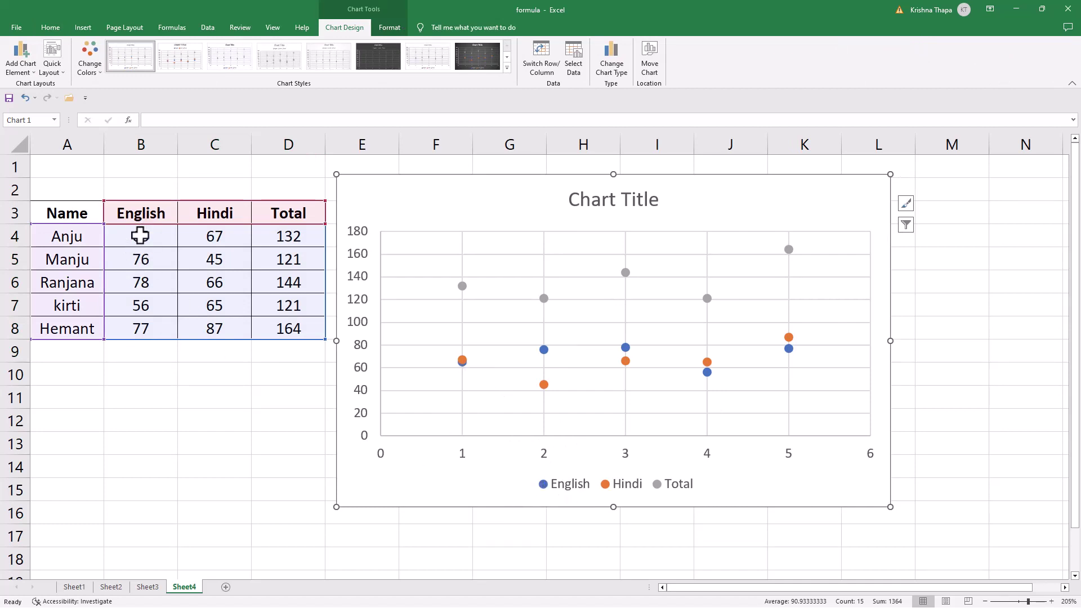
drag(141, 236, 141, 330)
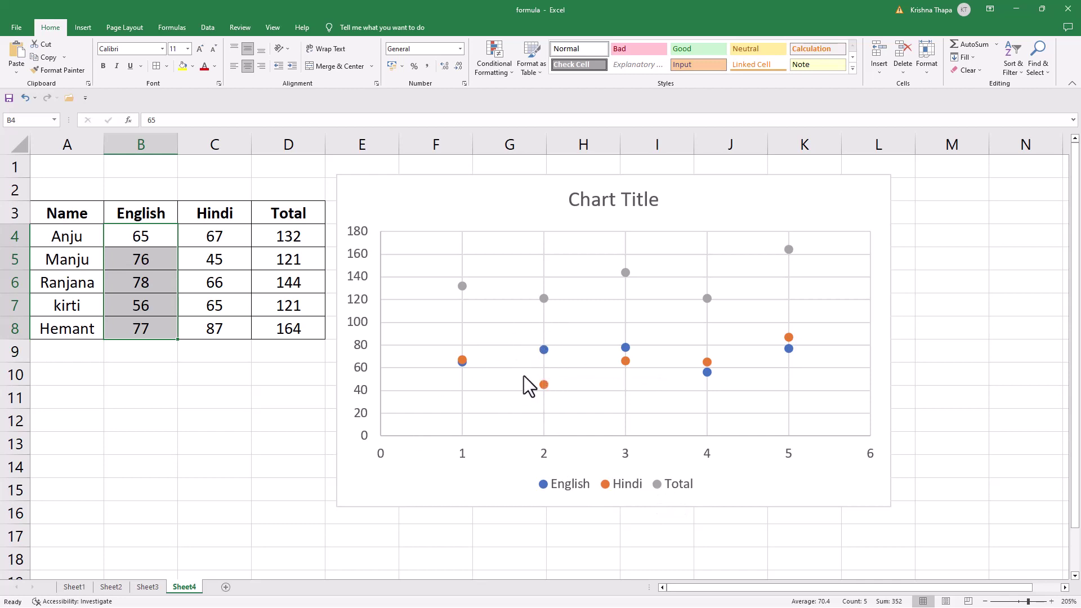
- Select the marks scatter chart so its Chart Design options appear
click(746, 479)
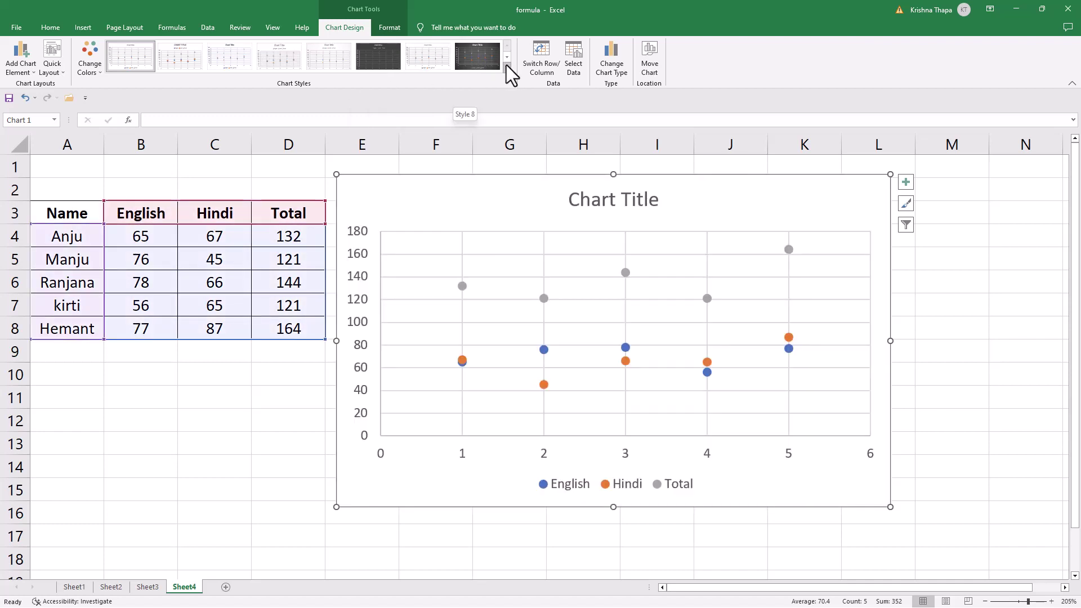
- Browse chart styles and Format options, leaving the scatter chart unchanged, then return to Insert
click(507, 67)
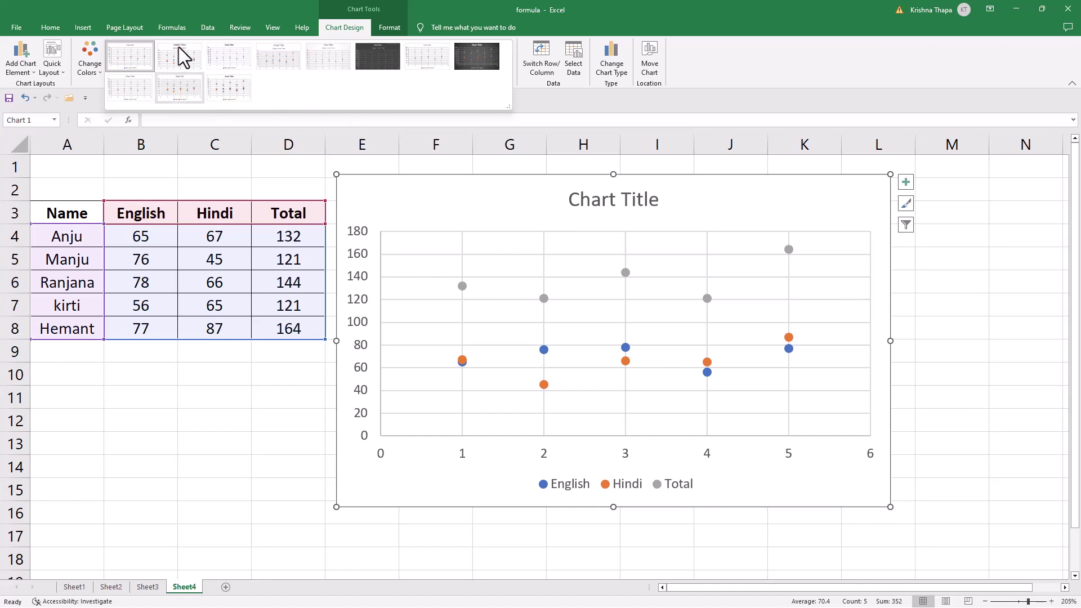
click(537, 98)
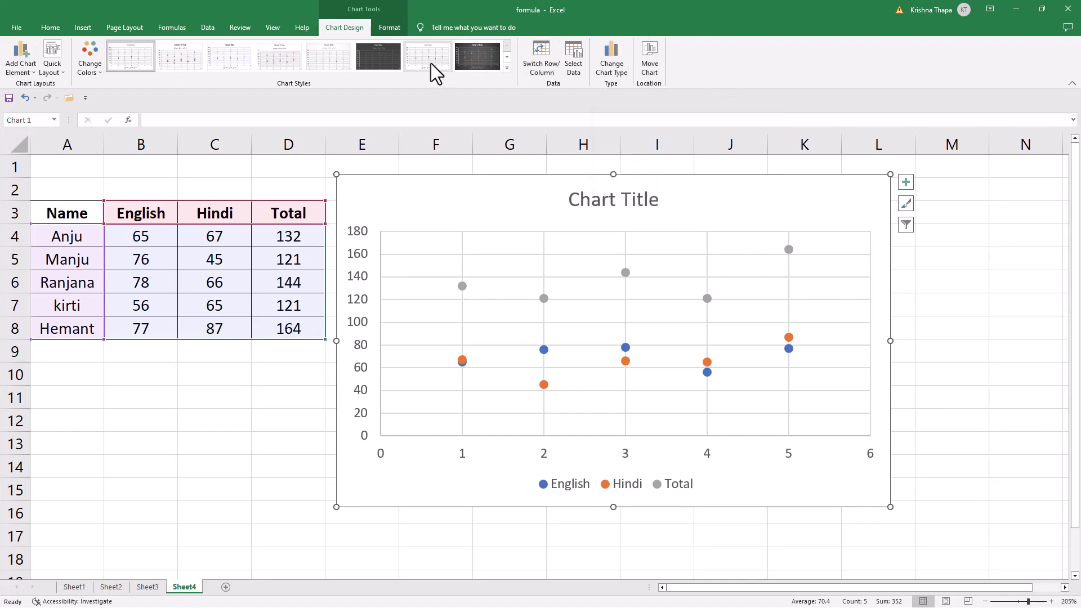
click(389, 28)
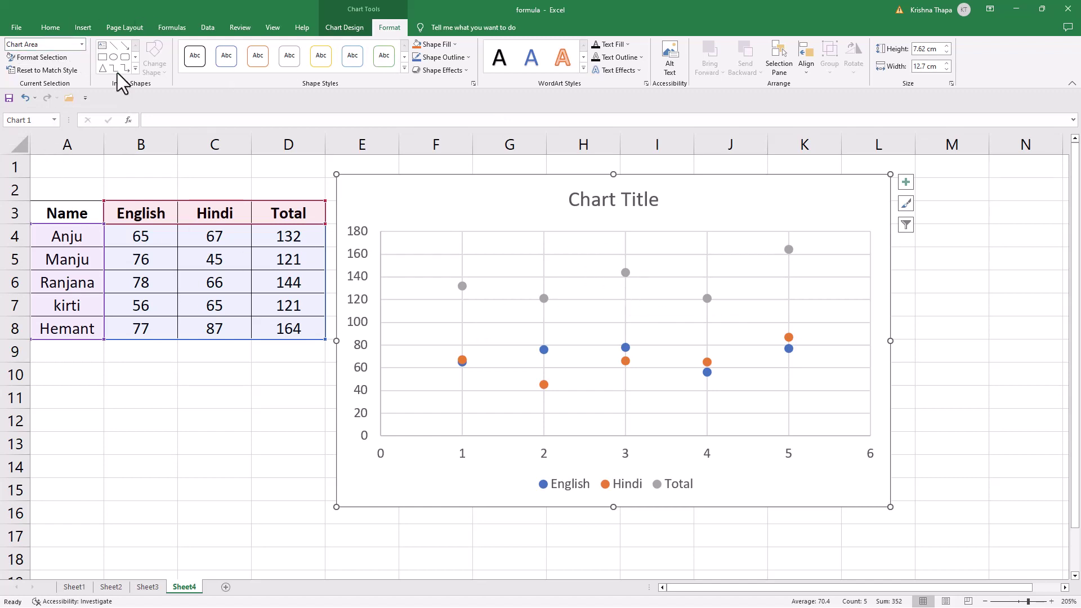
click(84, 28)
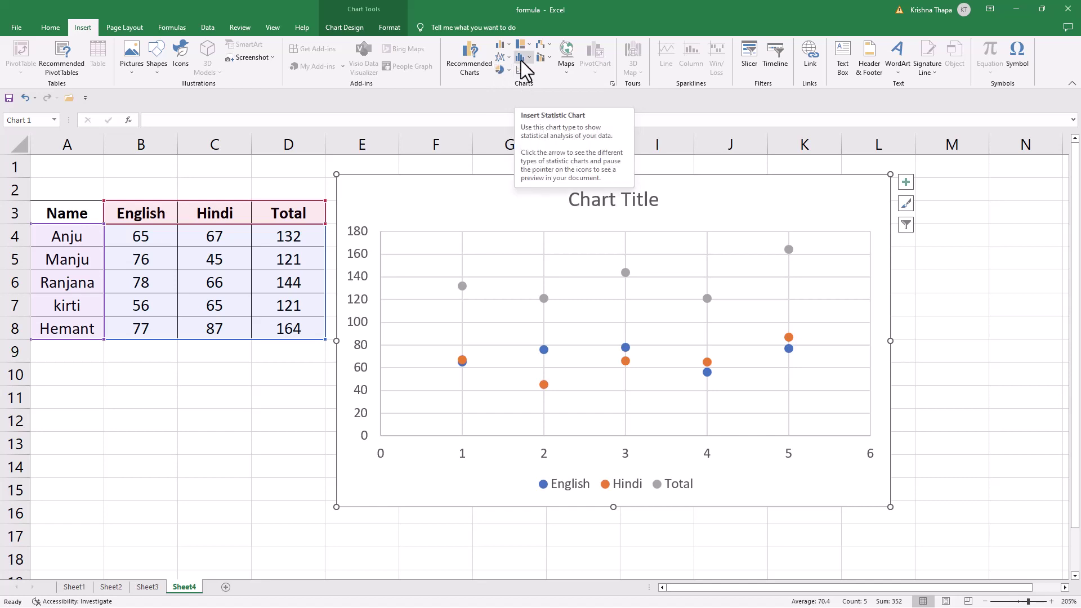
- Convert the chart to a Clustered Column - Line combo with Total as the line
click(522, 60)
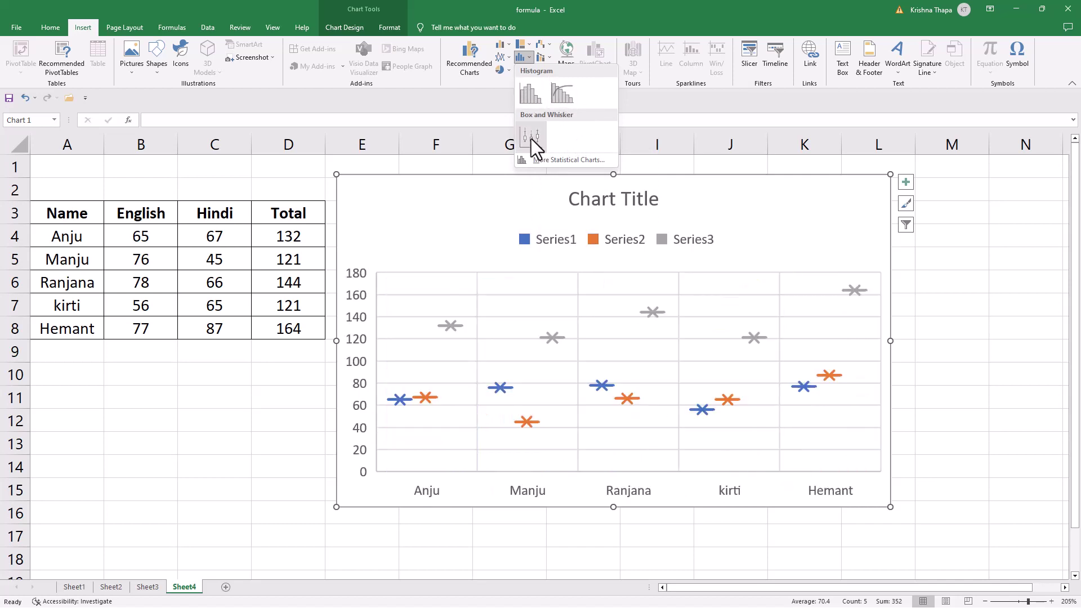
click(540, 57)
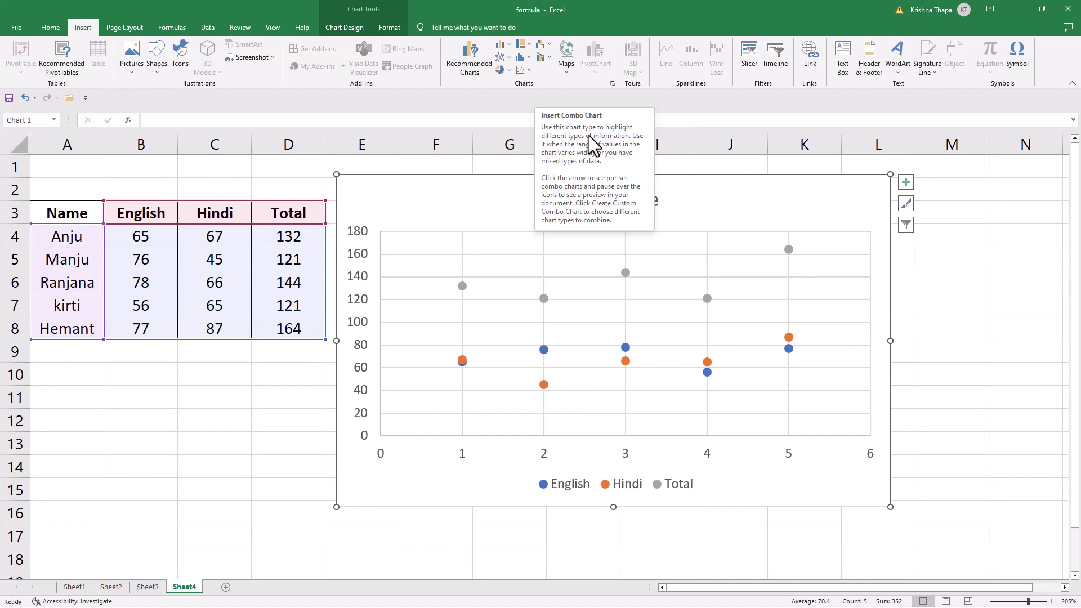
click(540, 60)
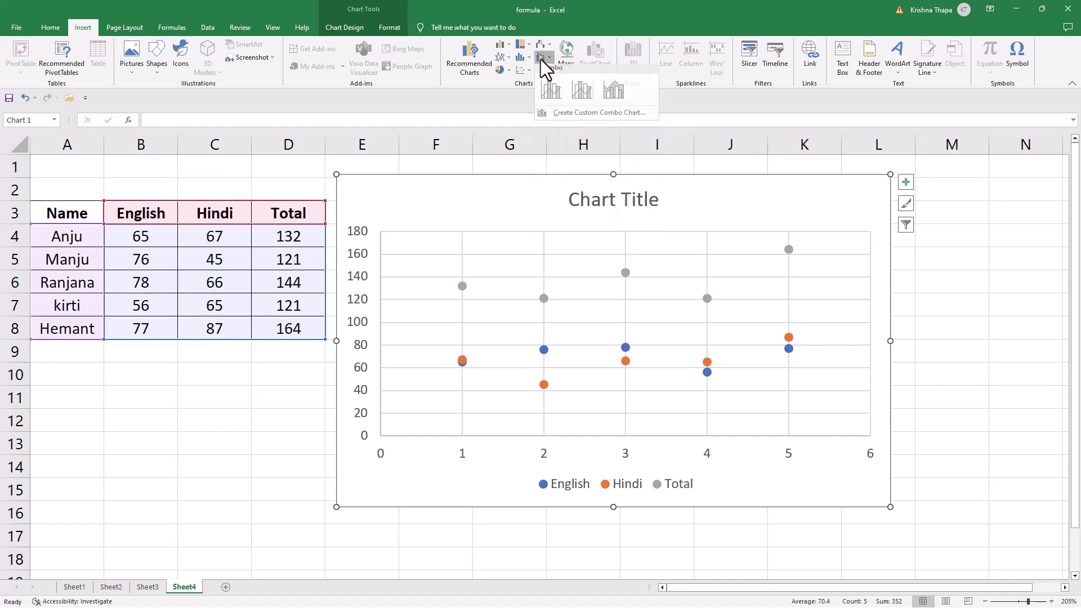
click(552, 93)
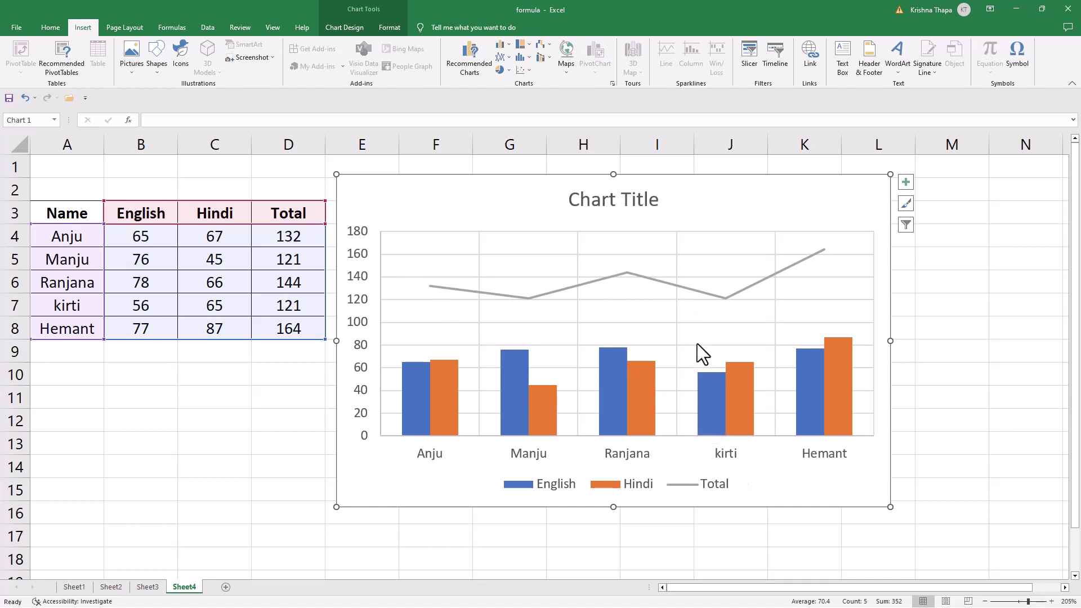
drag(130, 234, 128, 326)
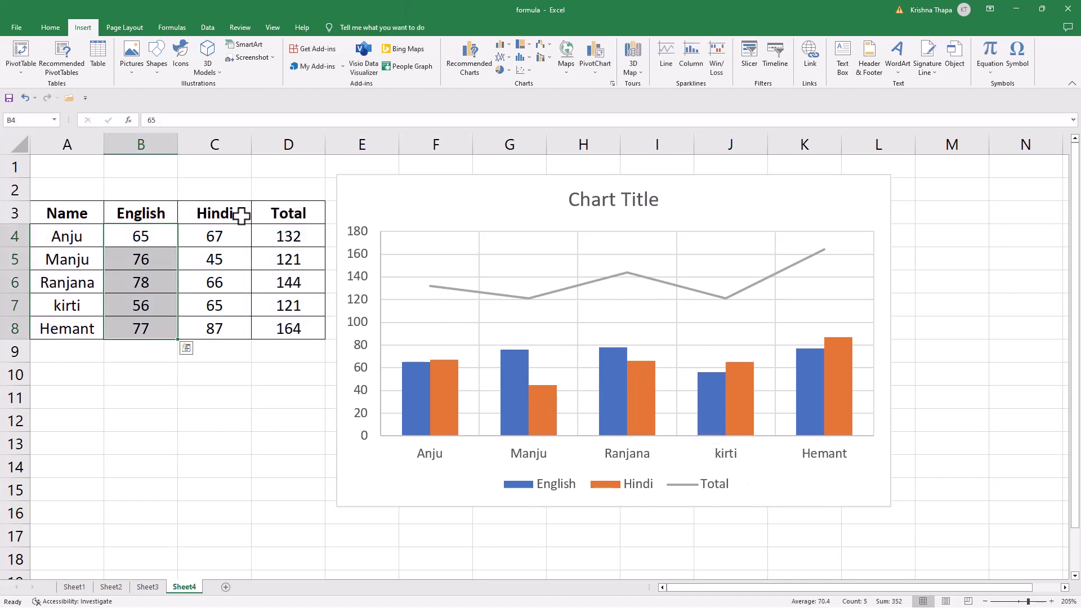
drag(225, 259, 224, 326)
click(435, 416)
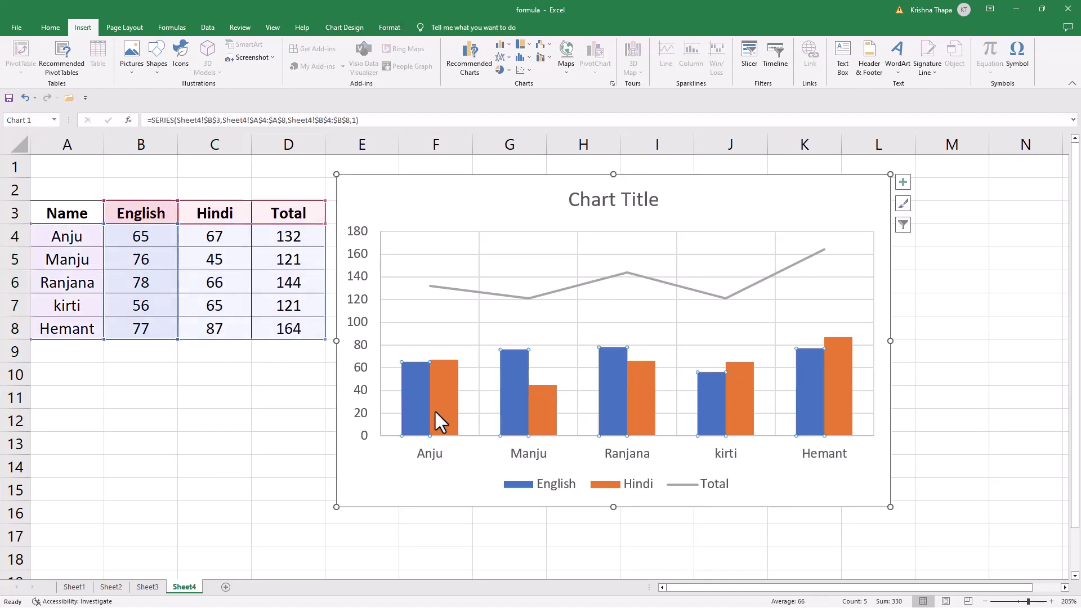
click(451, 408)
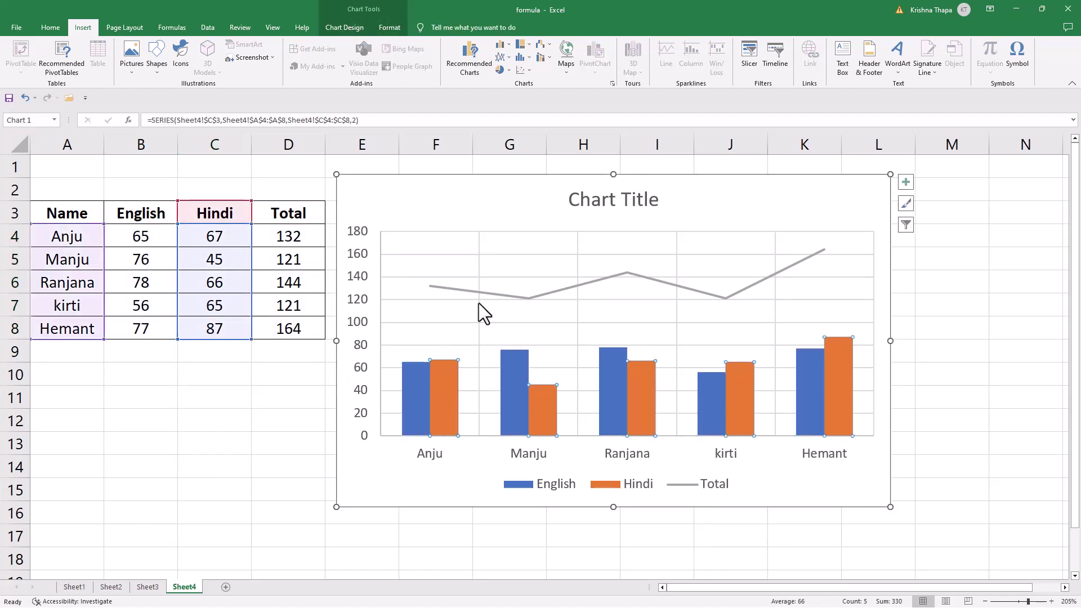
drag(279, 235, 278, 331)
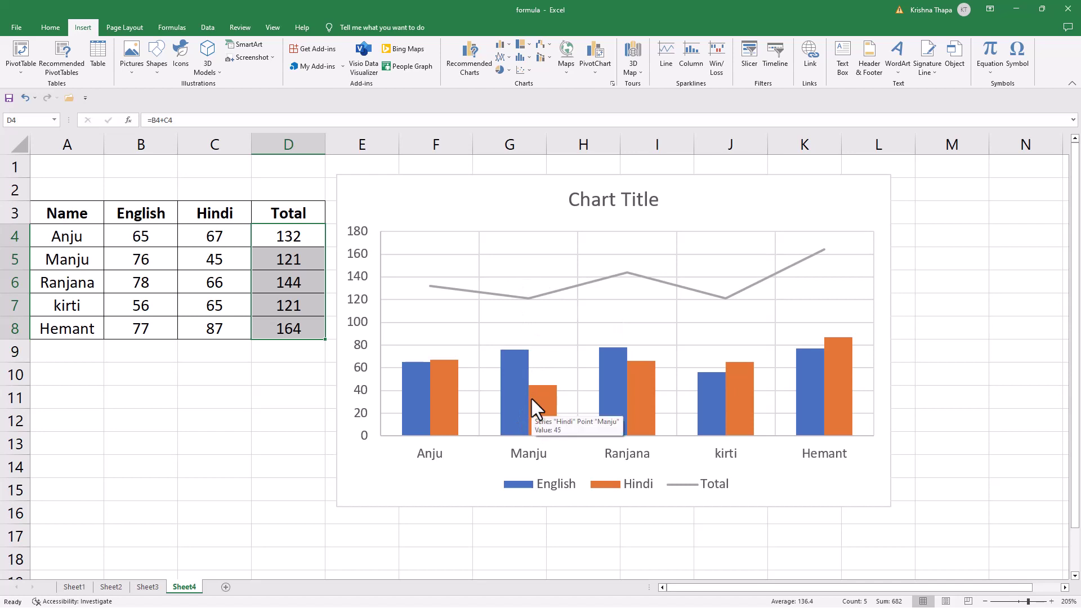
mouse_move(514, 393)
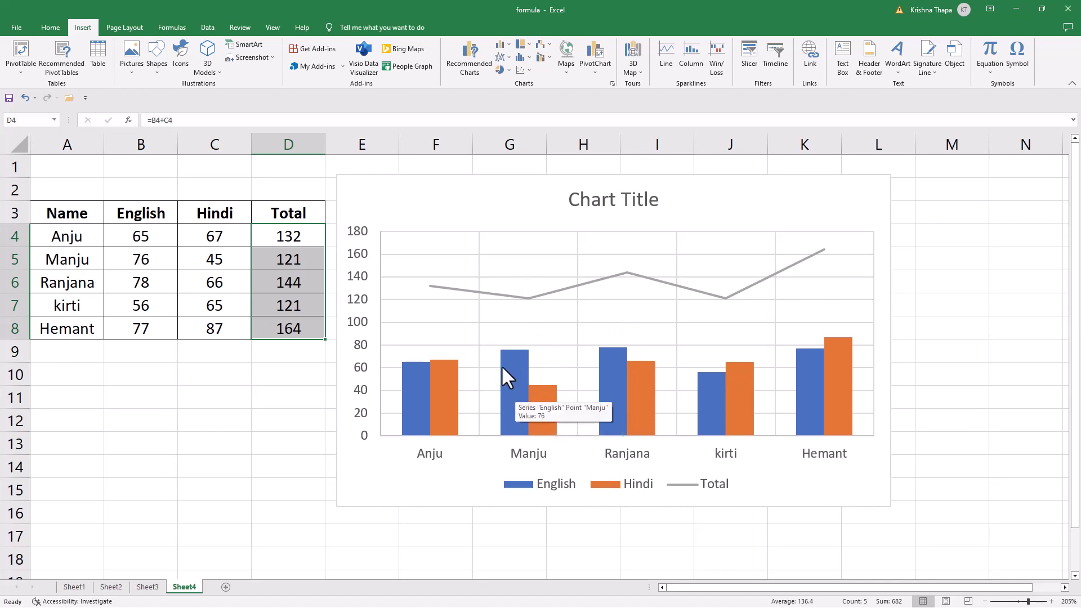
- Insert a 2-D Area chart of the Total marks and move it right of the table
click(500, 59)
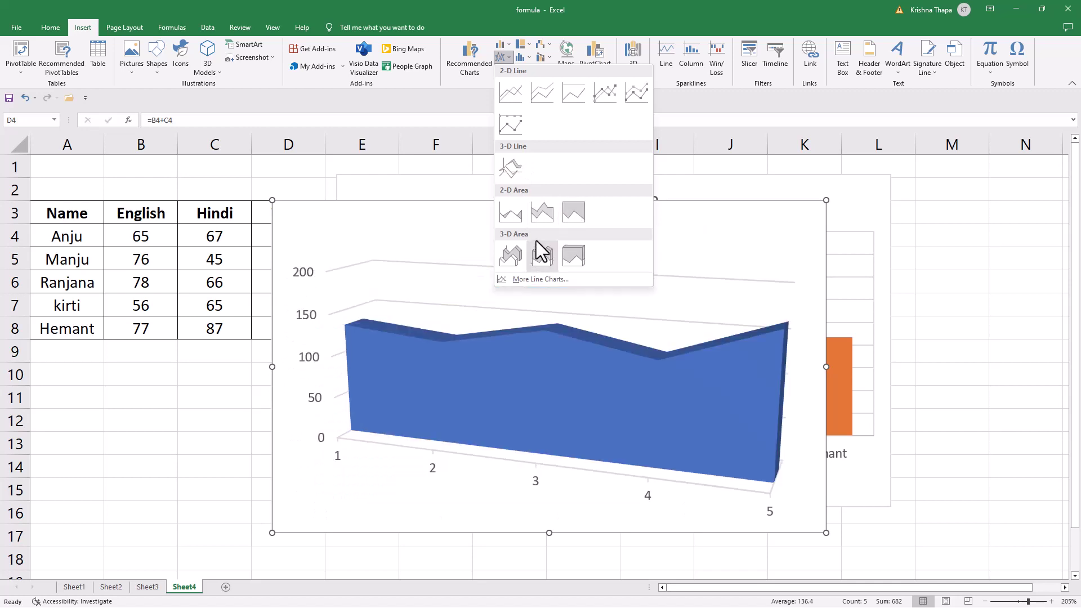
click(512, 219)
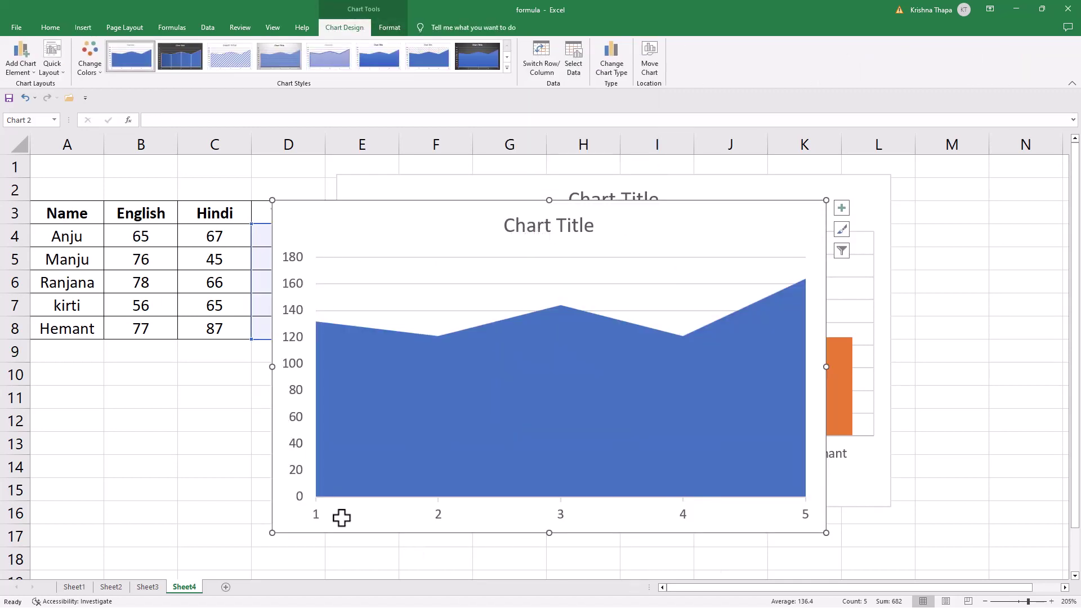
mouse_move(386, 244)
mouse_down()
mouse_move(477, 226)
mouse_move(459, 214)
mouse_up()
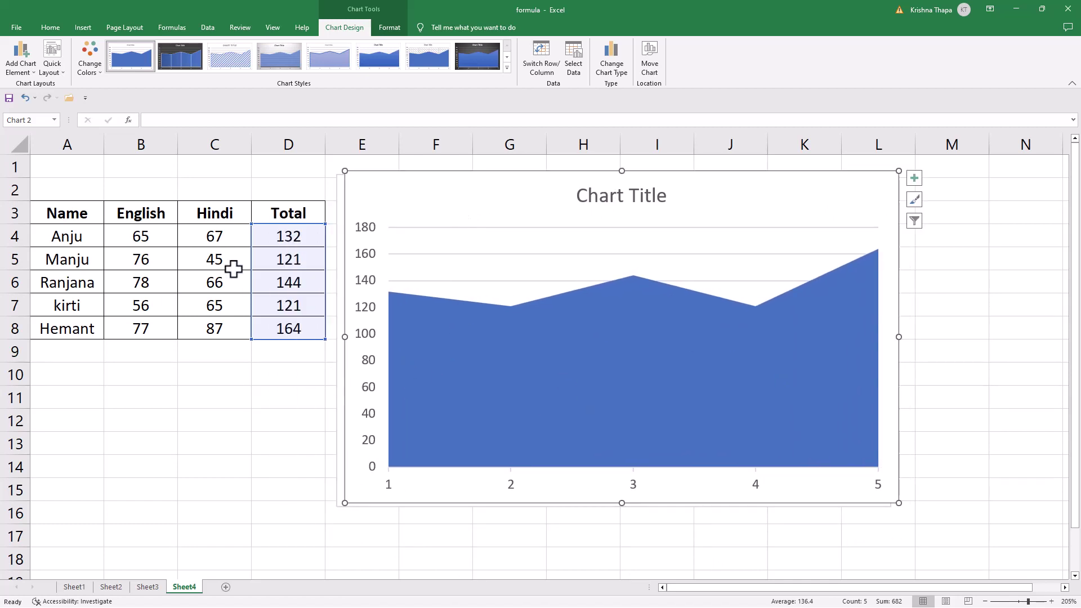
drag(280, 232, 276, 330)
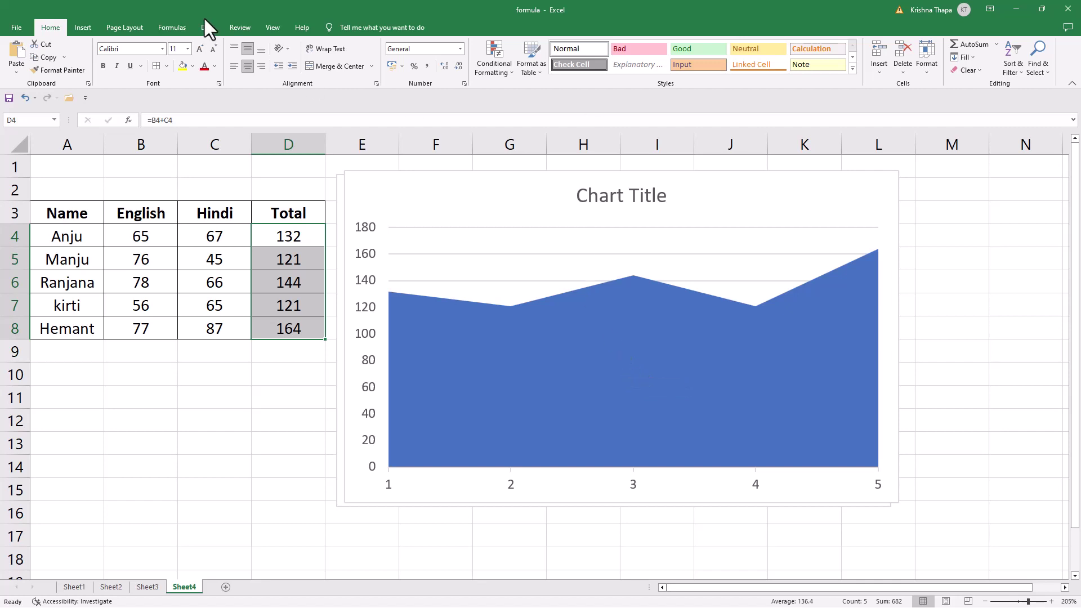
- Open the Column or Bar chart list, close it unchosen, and select the marks table
click(82, 28)
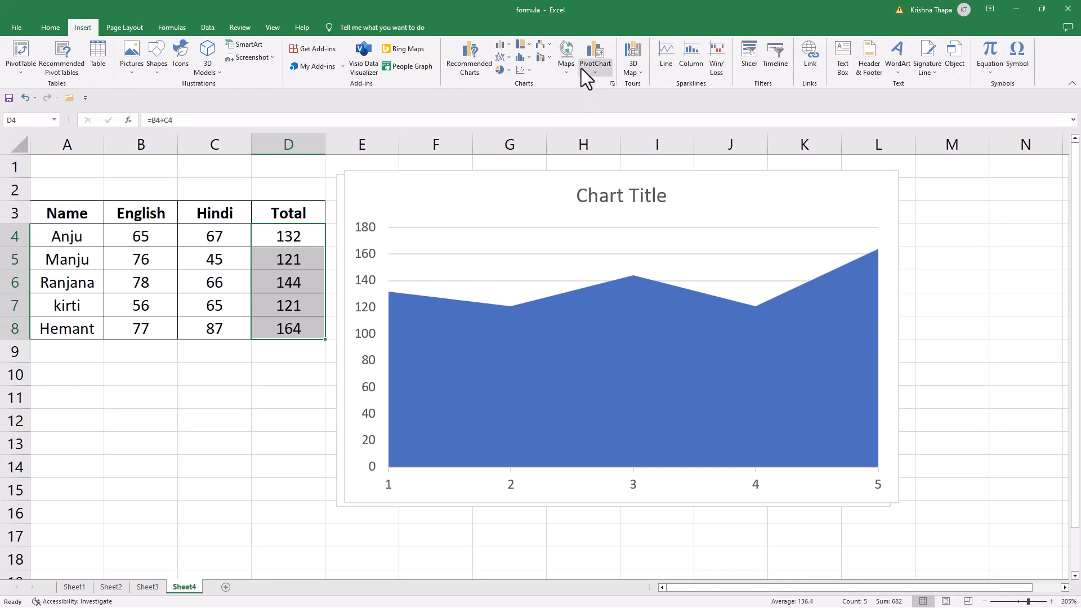
click(503, 47)
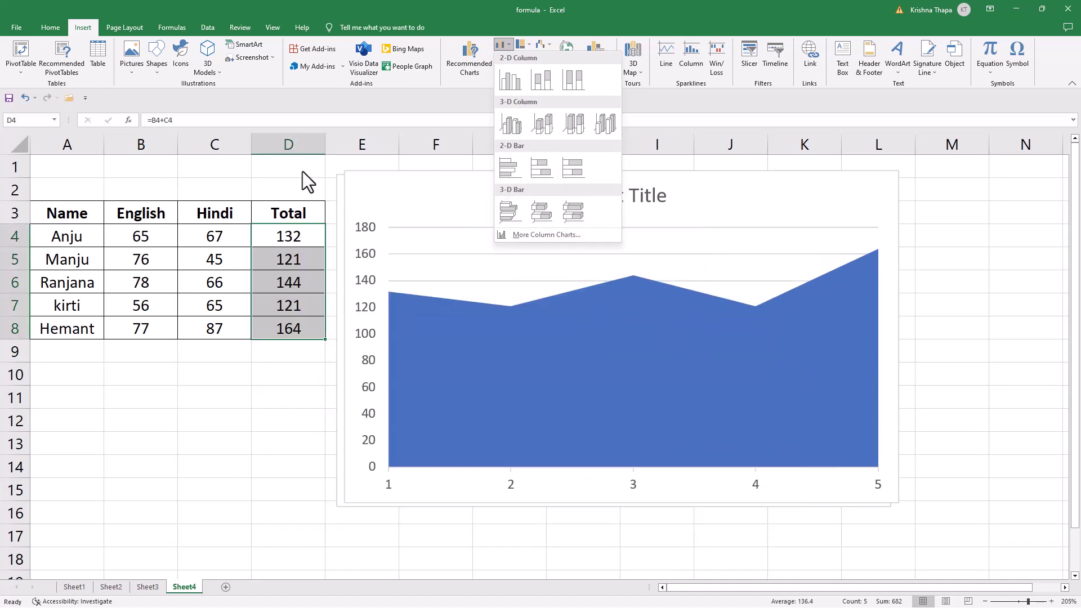
click(302, 171)
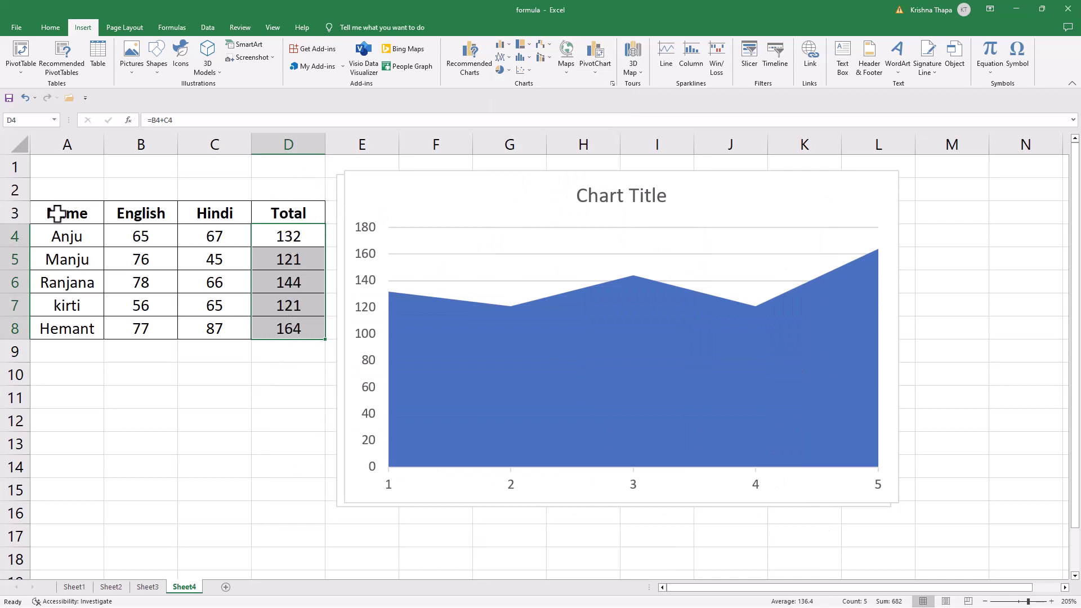
mouse_move(53, 213)
mouse_down()
mouse_move(246, 237)
mouse_move(286, 326)
mouse_up()
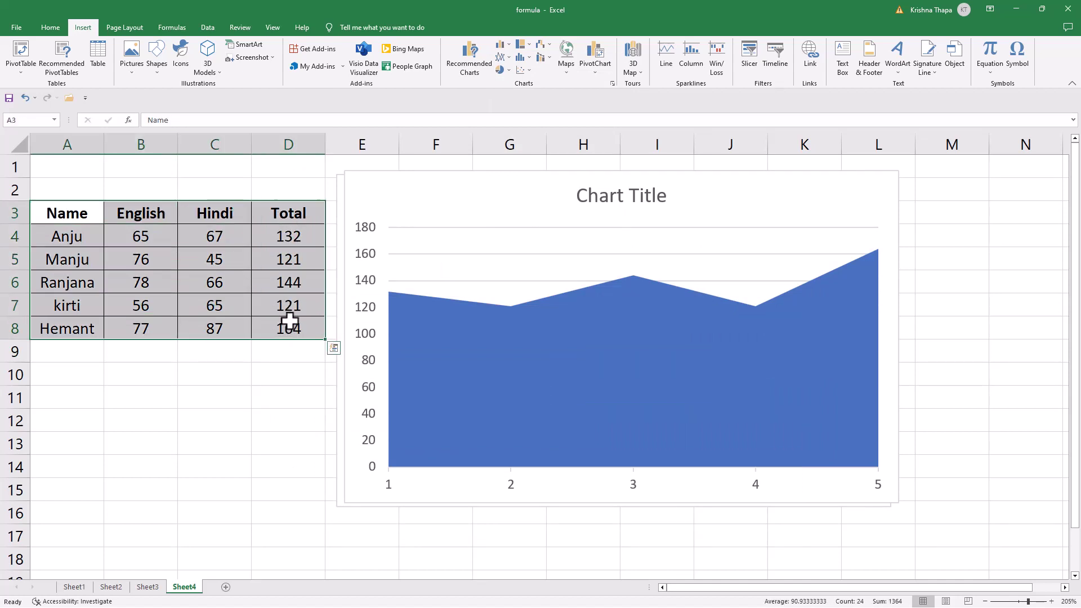
- Remove the area chart and the combo chart from Sheet4
click(430, 220)
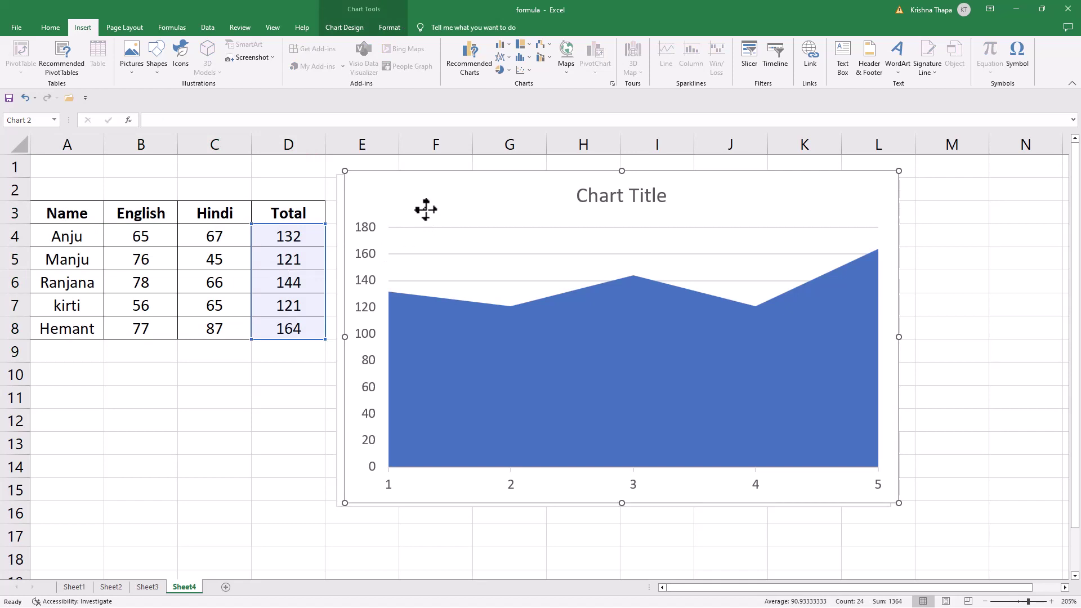
key(ctrl+z)
key(Delete)
- Select A3:D8 and insert a 2-D Clustered Column chart of English, Hindi and Total
drag(53, 213, 261, 321)
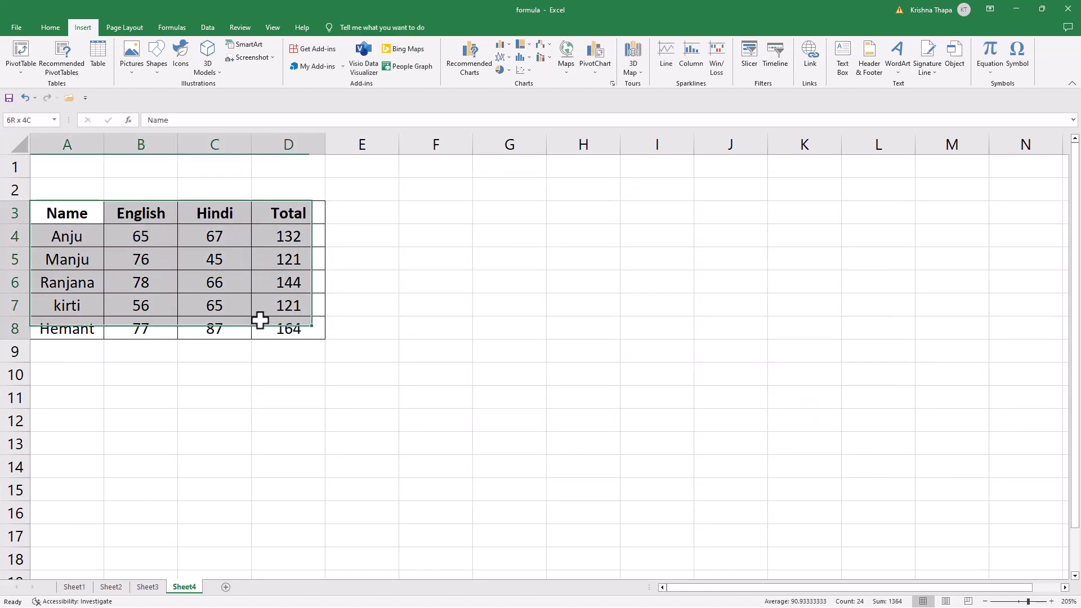
click(505, 42)
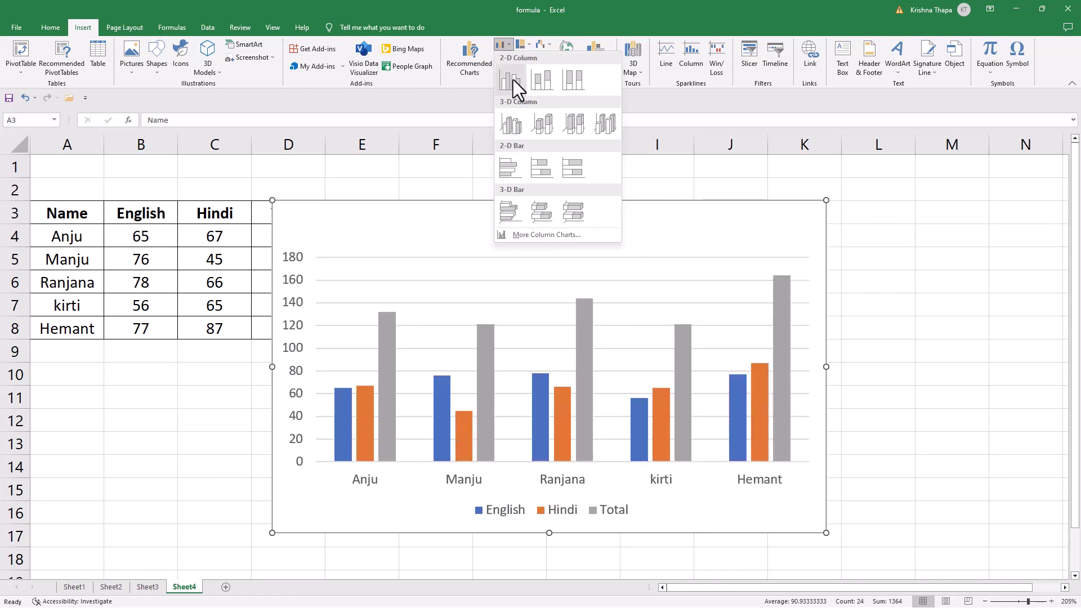
click(513, 80)
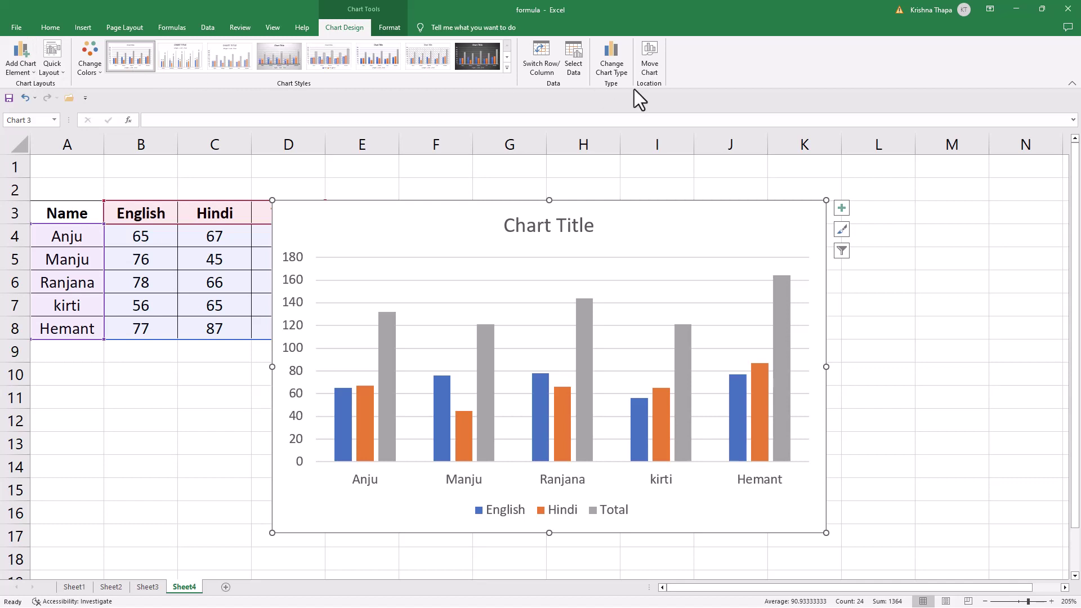
- Drag the column chart right so the table's Total column D is uncovered
click(82, 28)
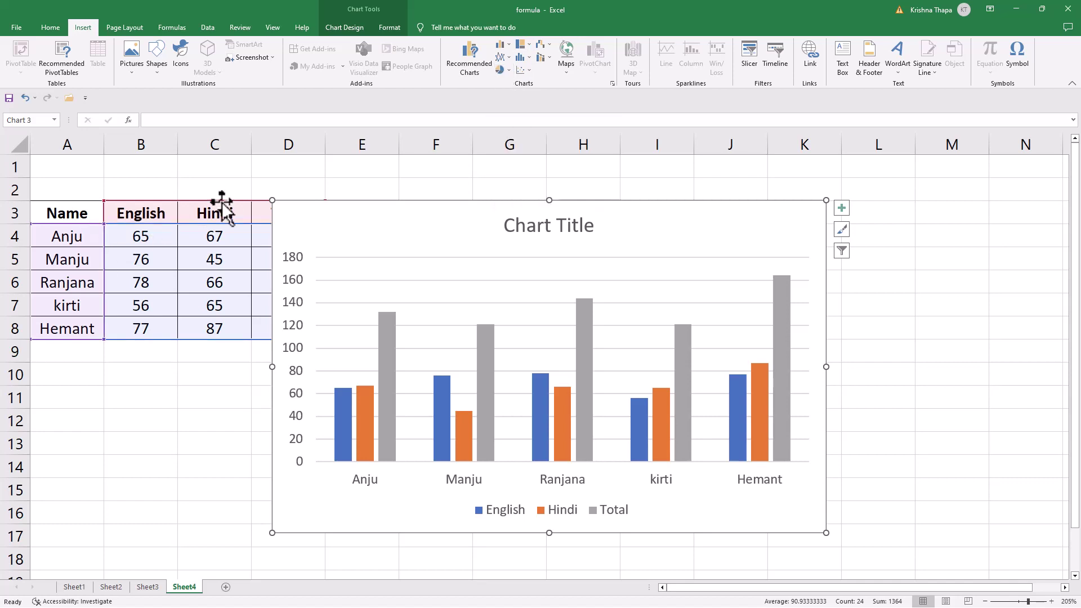
drag(408, 248, 466, 245)
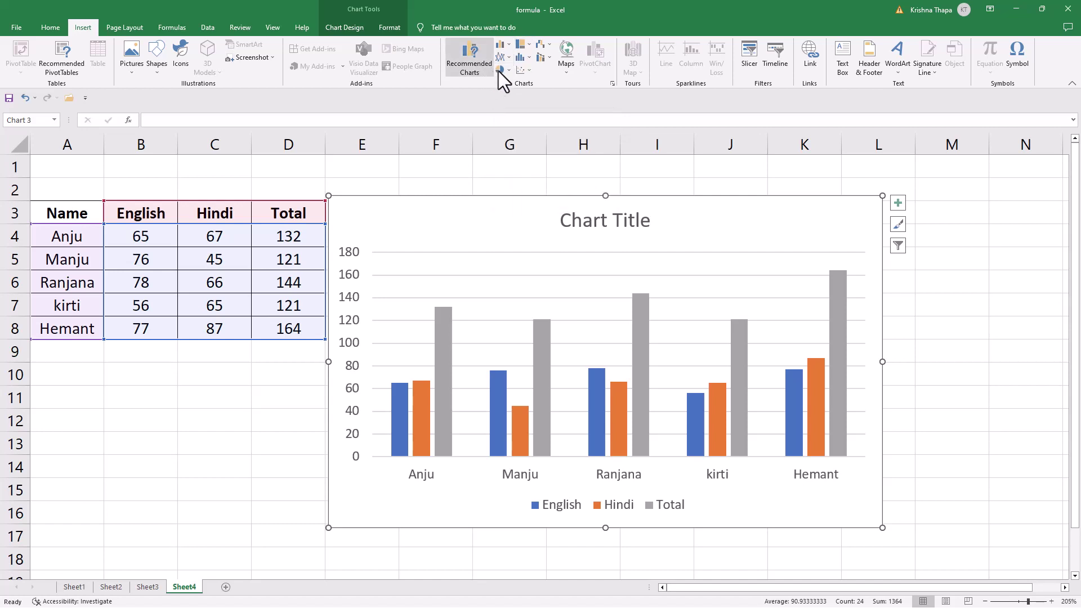
- Change the chart to a 2-D Pie splitting the five students' English marks
click(502, 72)
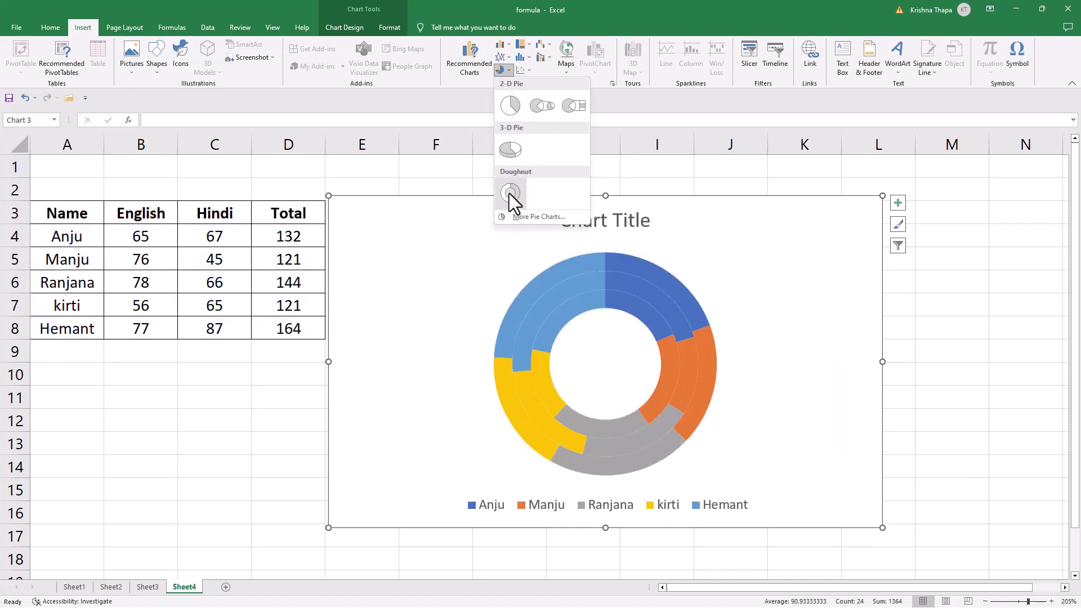
click(516, 108)
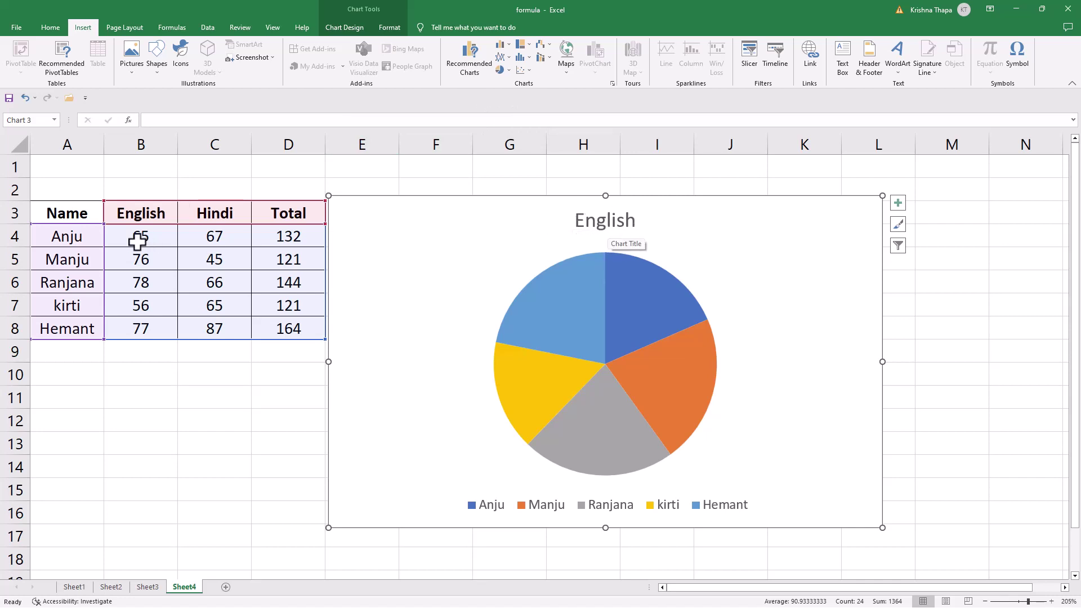
- Select the full marks table A3:D8: names plus the English, Hindi and Total columns
drag(129, 232, 135, 333)
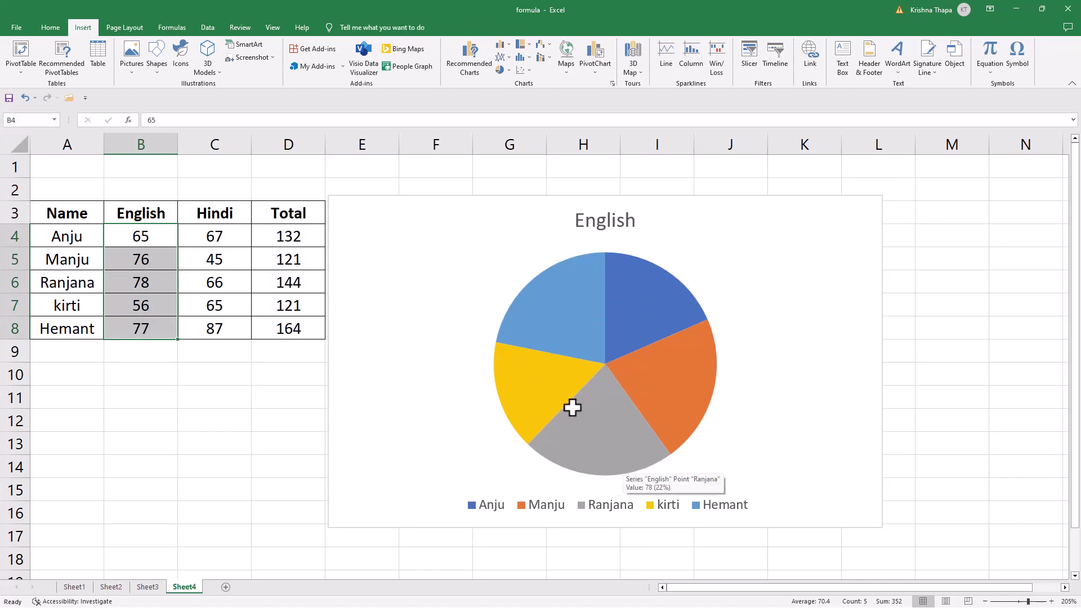
drag(44, 233, 137, 330)
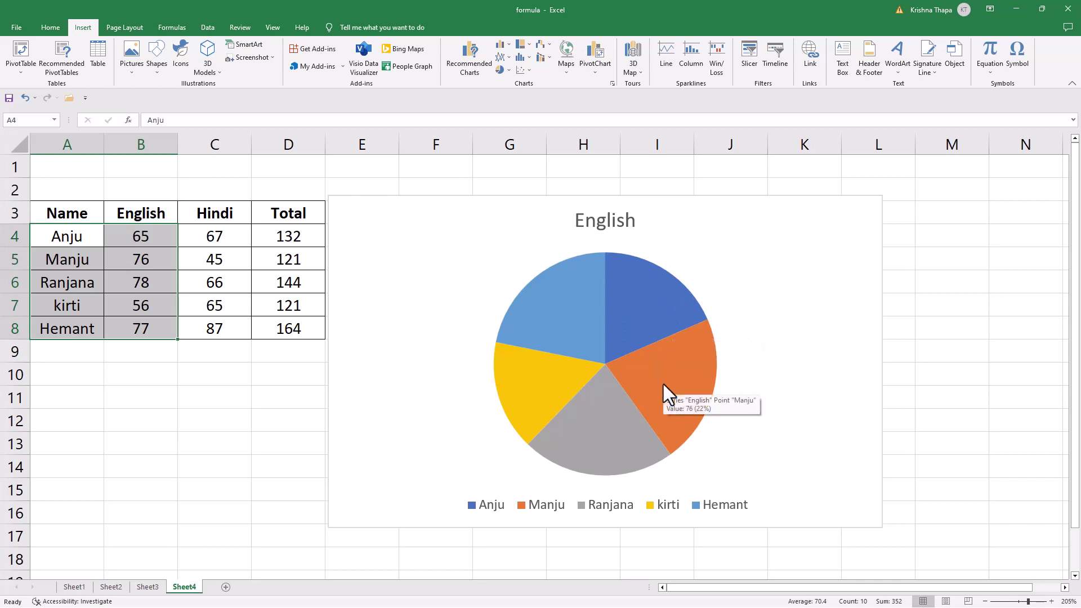
mouse_move(647, 296)
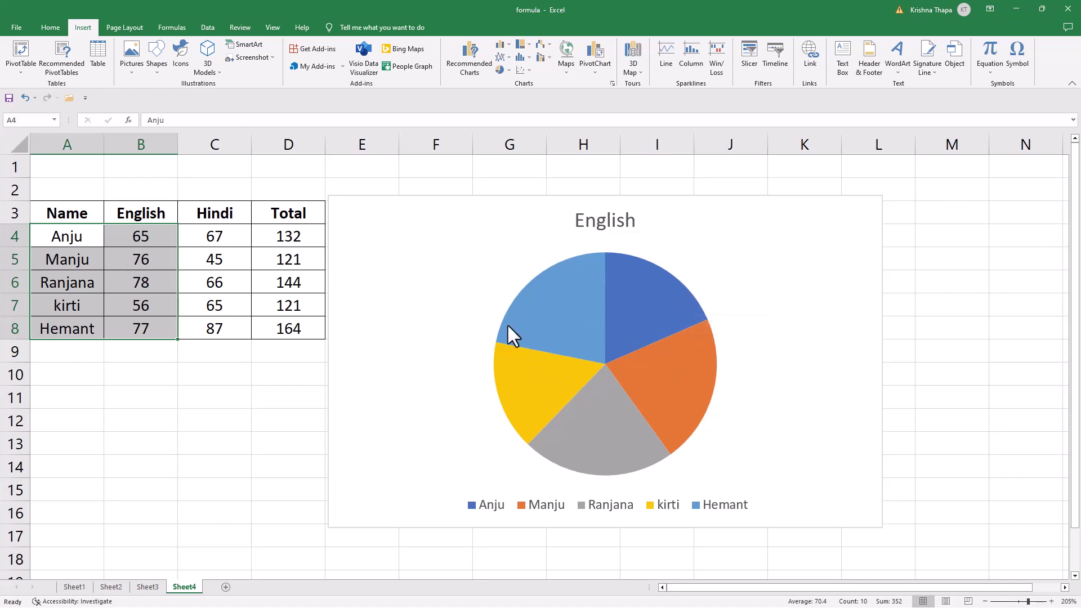
mouse_move(630, 326)
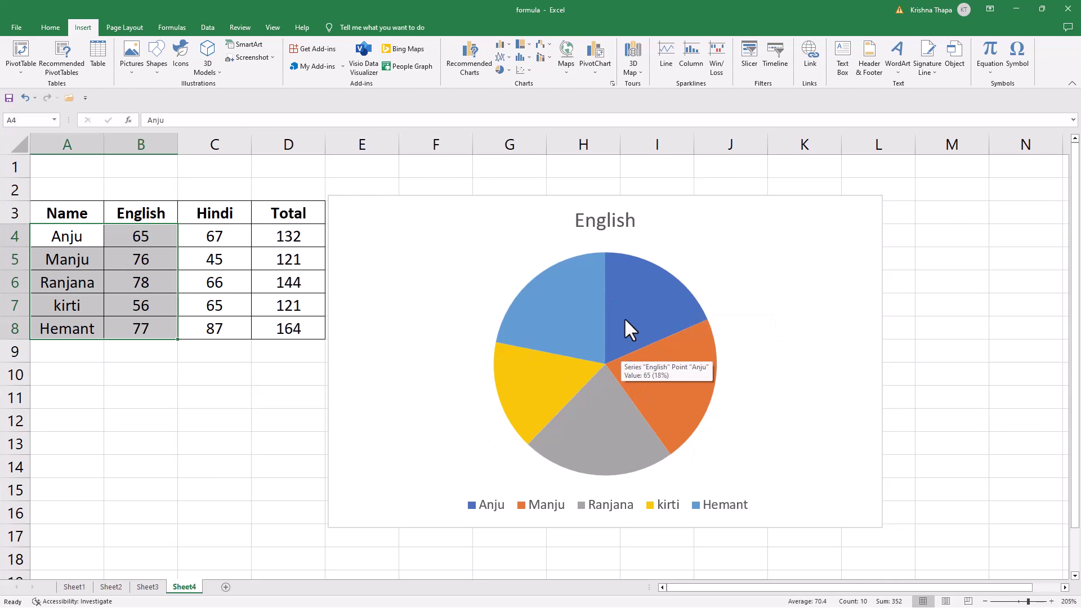
click(502, 69)
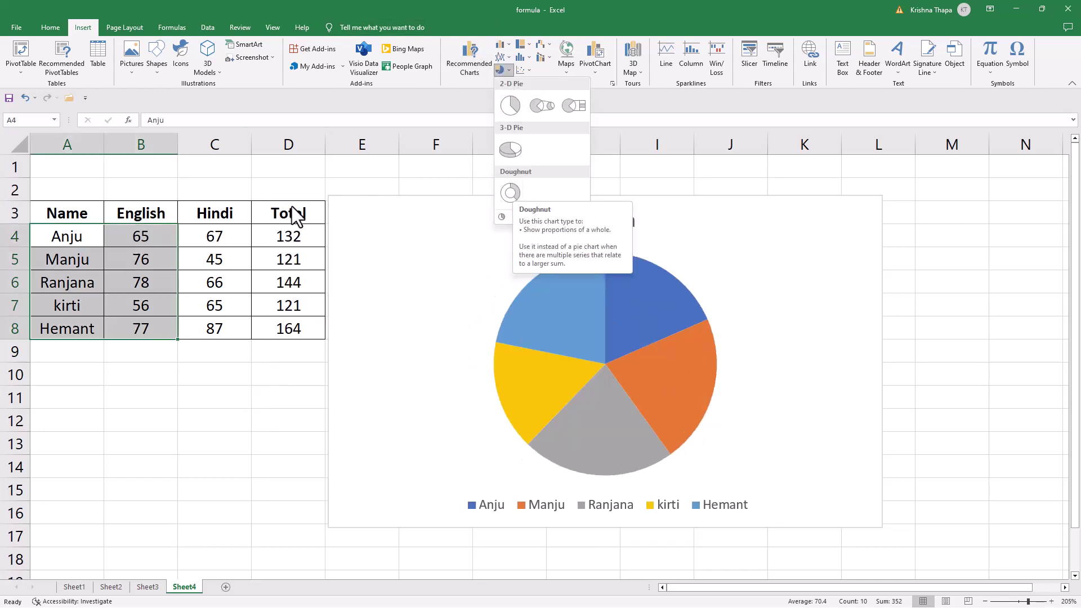
key(Escape)
drag(67, 220, 296, 331)
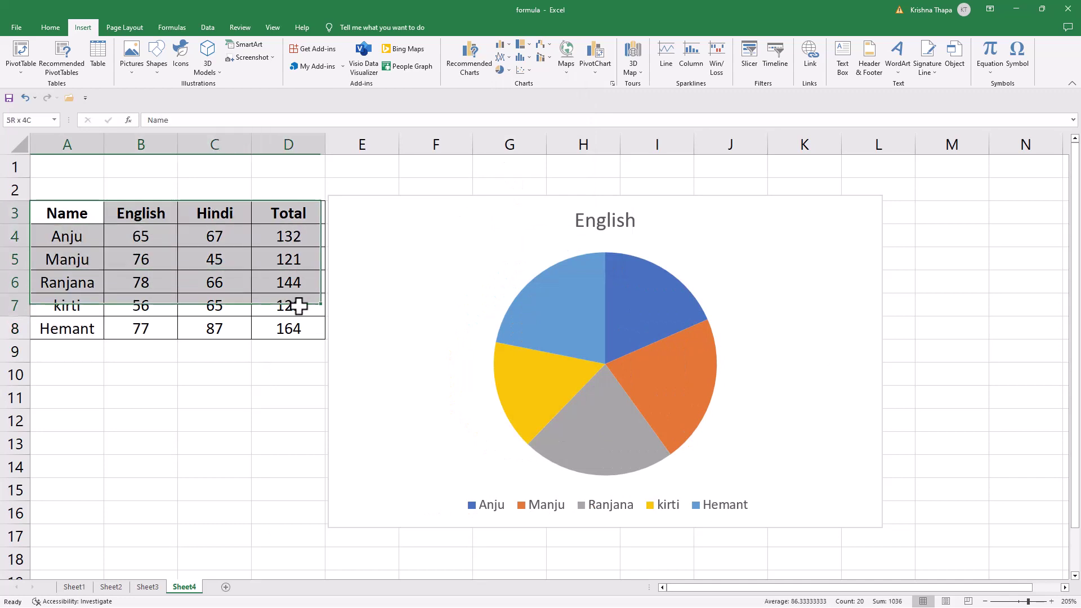
- Insert a doughnut chart of the marks and move it right so the Total column shows
click(510, 70)
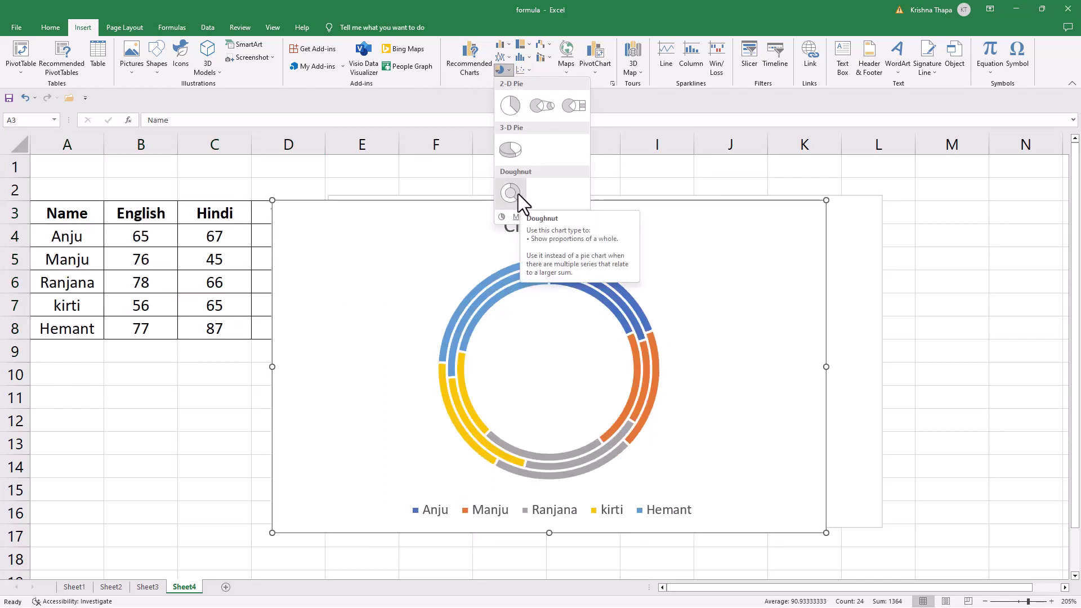
click(518, 194)
click(522, 219)
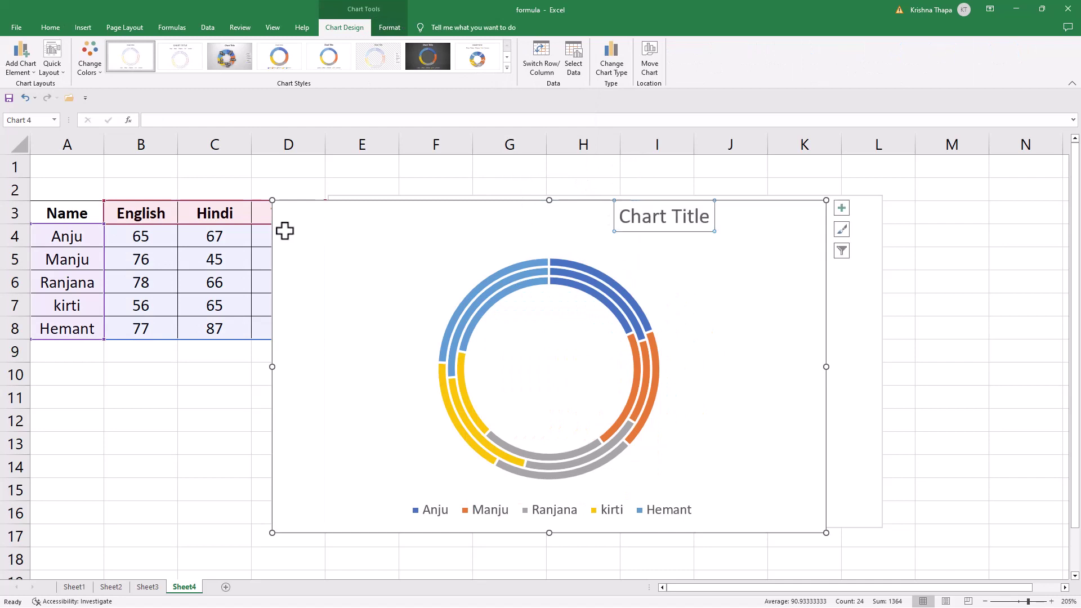
drag(285, 231, 341, 217)
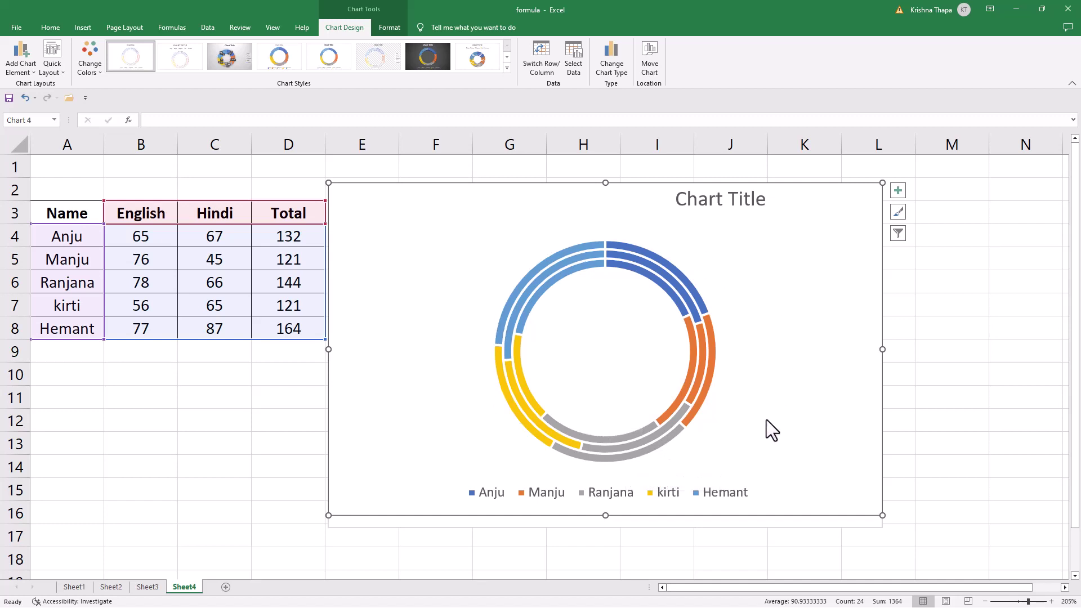
- Apply chart Style 8 to the doughnut for percentage labels and a legend above the rings
click(226, 52)
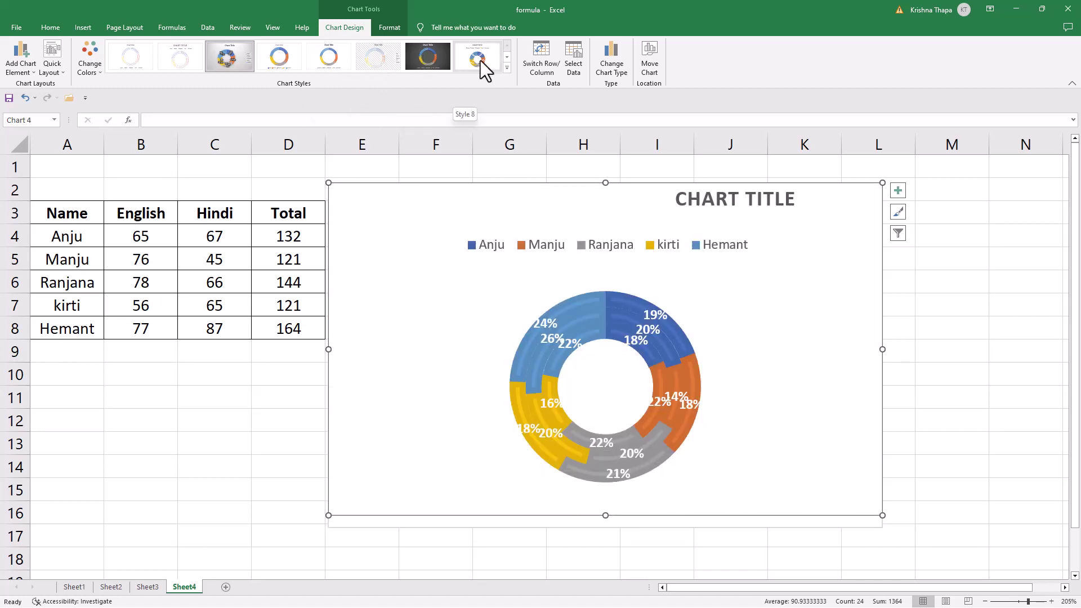
click(481, 59)
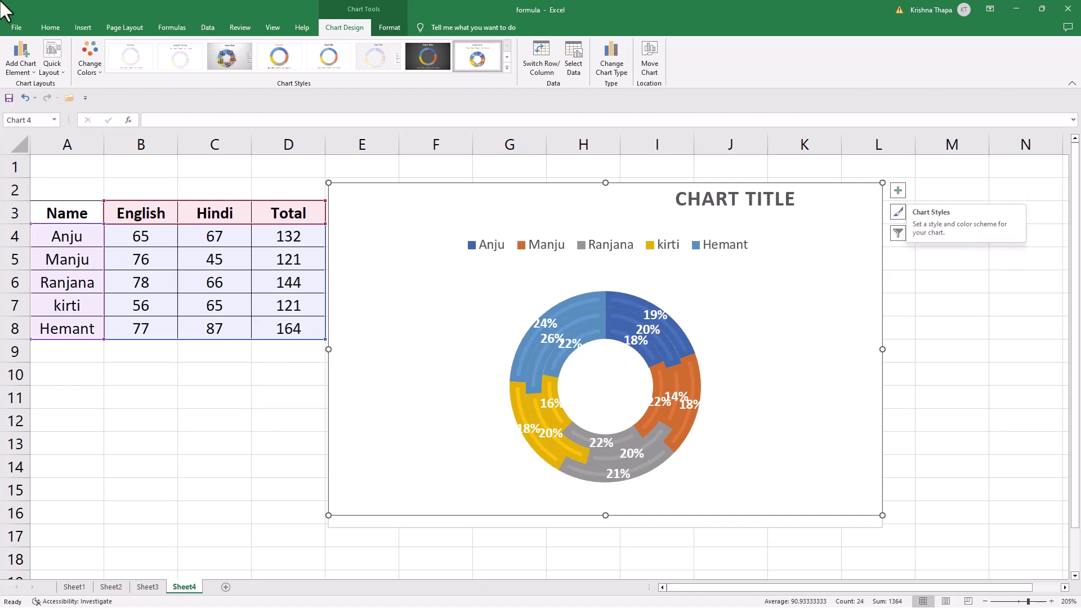
click(389, 28)
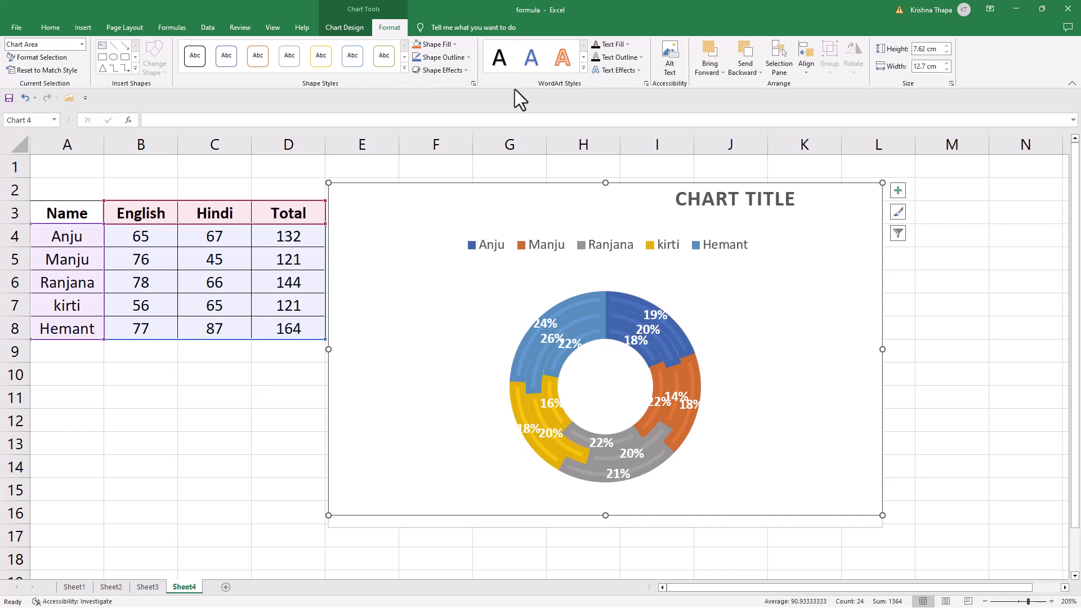
- Nudge the doughnut chart up slightly, then undo back to the A3:D8 table selection
drag(860, 235, 861, 230)
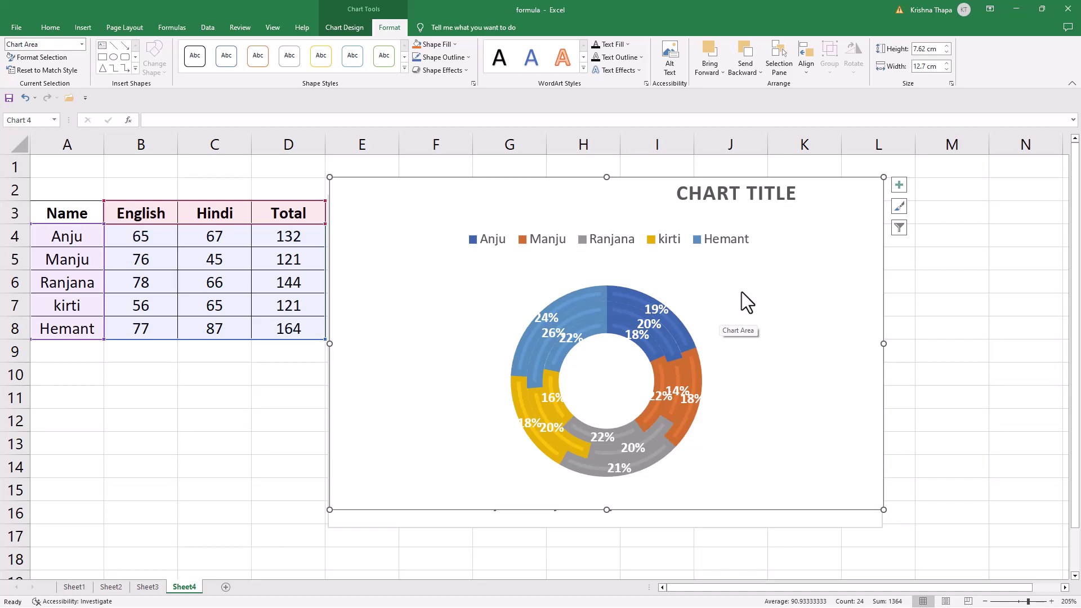
key(ctrl+z)
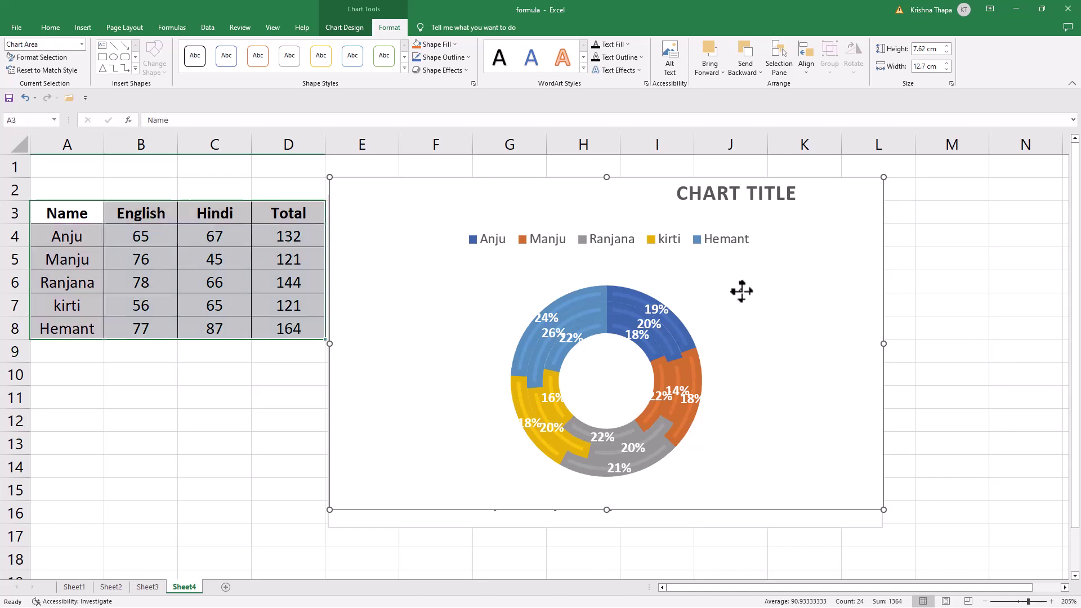
- Delete the leftover pie chart and insert a clustered column chart positioned right of column D
click(742, 291)
key(Delete)
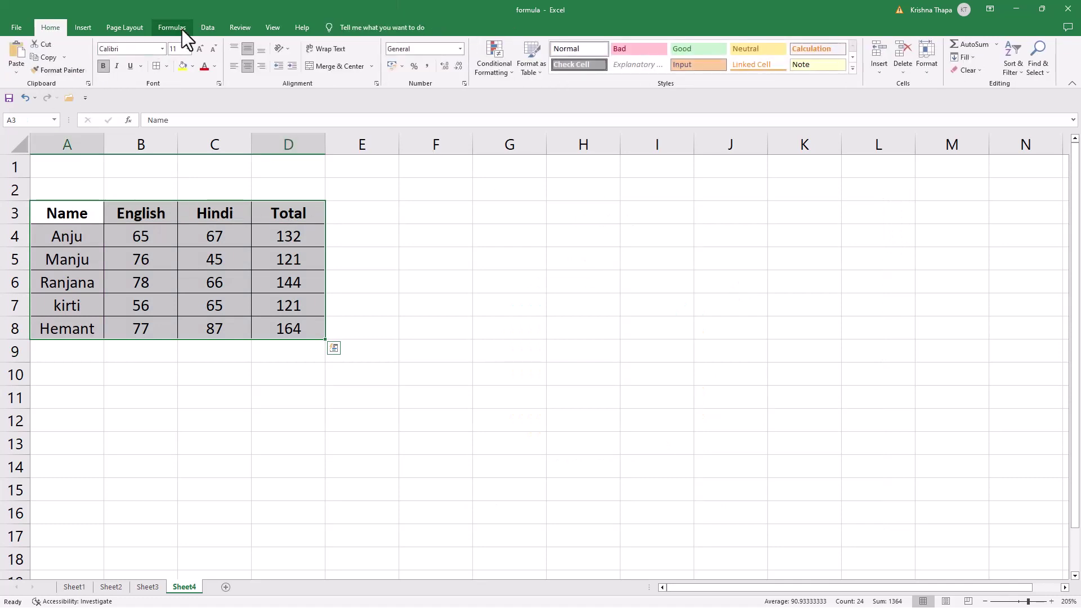
click(83, 27)
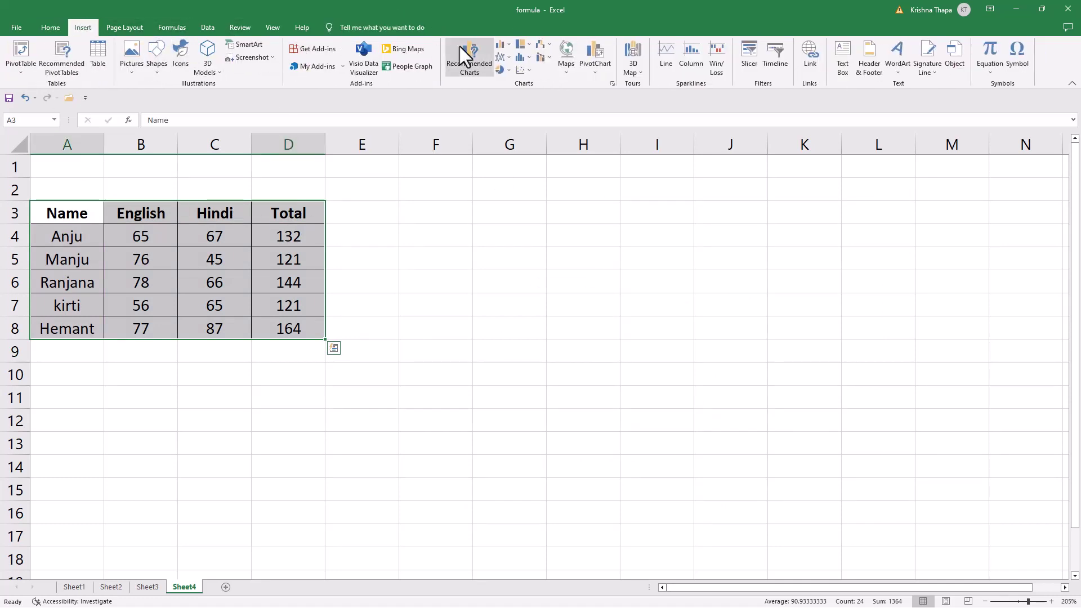
click(512, 43)
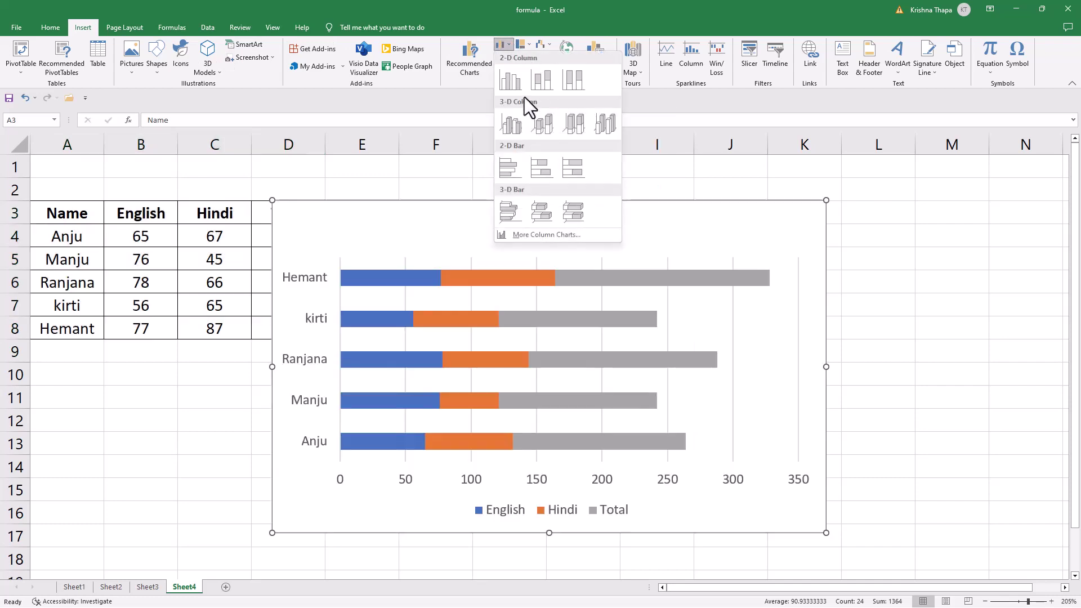
click(513, 86)
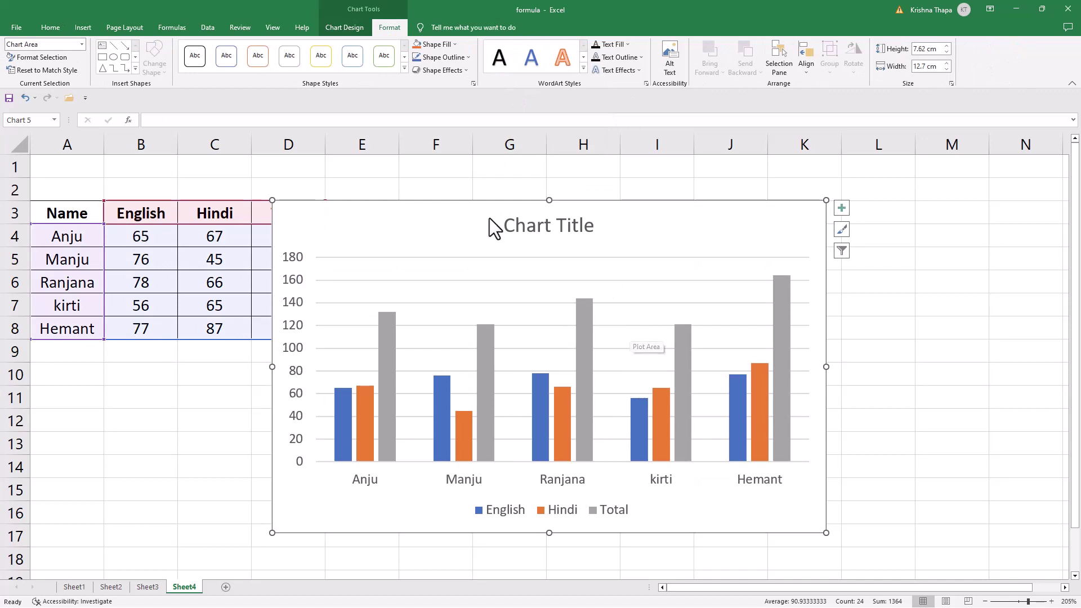
drag(489, 218, 546, 202)
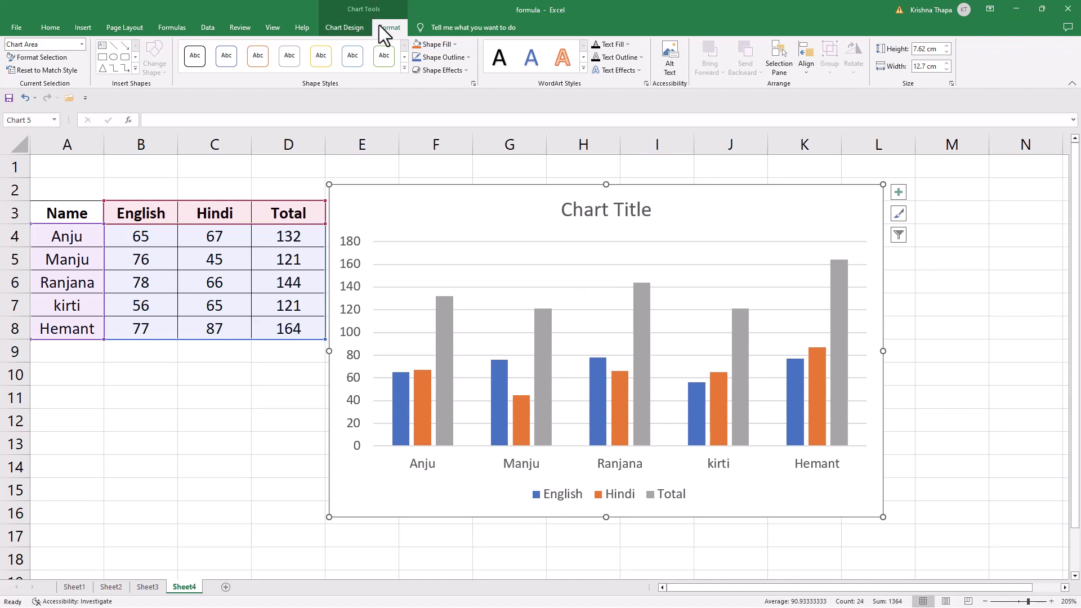
click(349, 26)
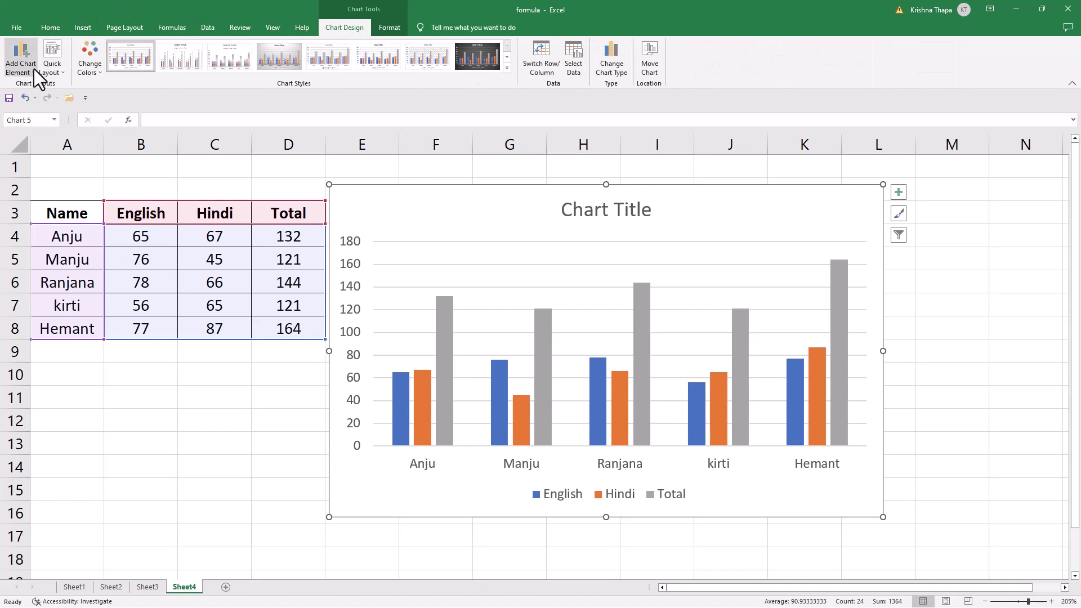
- Add a primary horizontal axis title reading 'Name of Students'
click(33, 68)
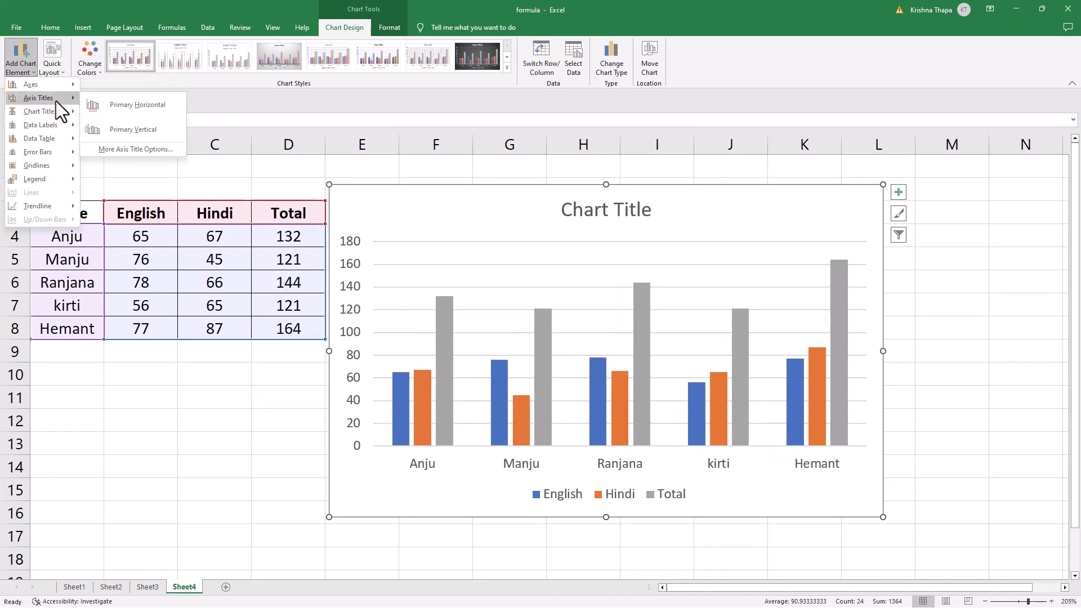
mouse_move(39, 98)
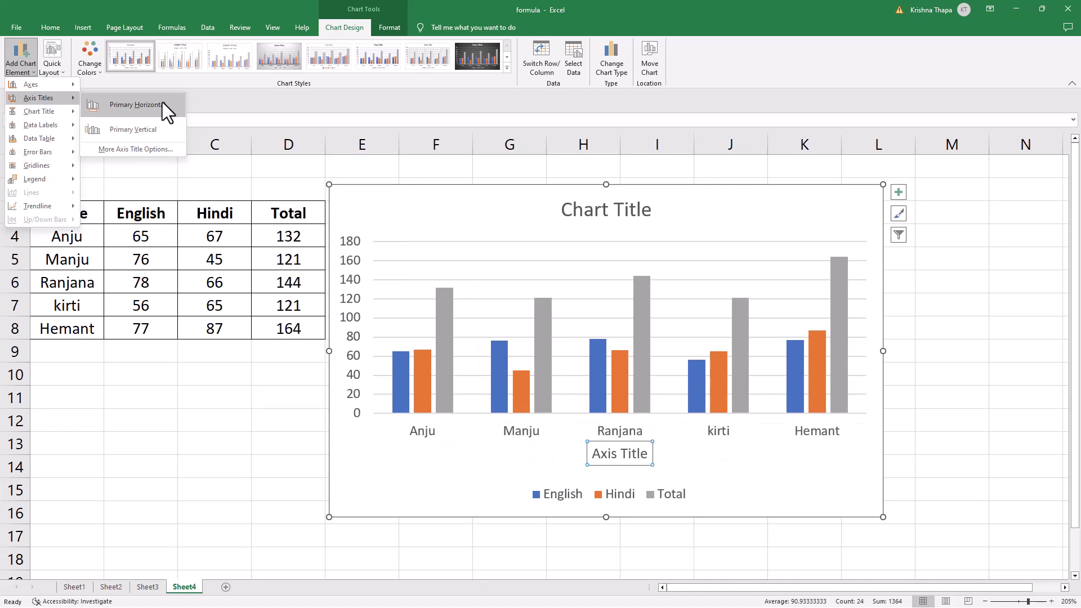
click(164, 102)
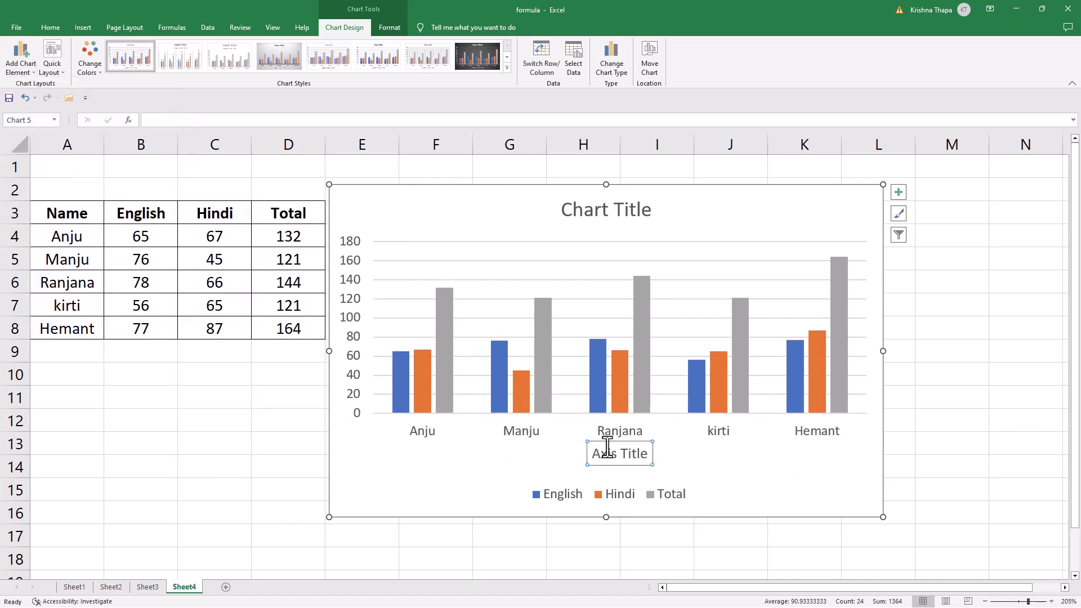
click(647, 459)
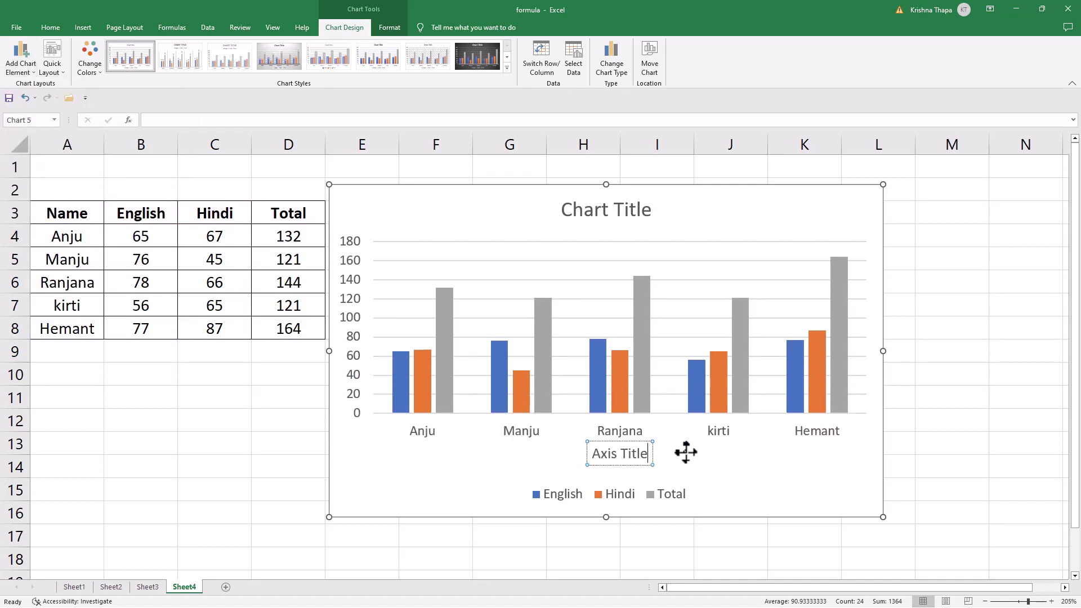
key(BackSpace)
key(BackSpace)
key(BackSpace)
key(BackSpace)
key(BackSpace)
key(BackSpace)
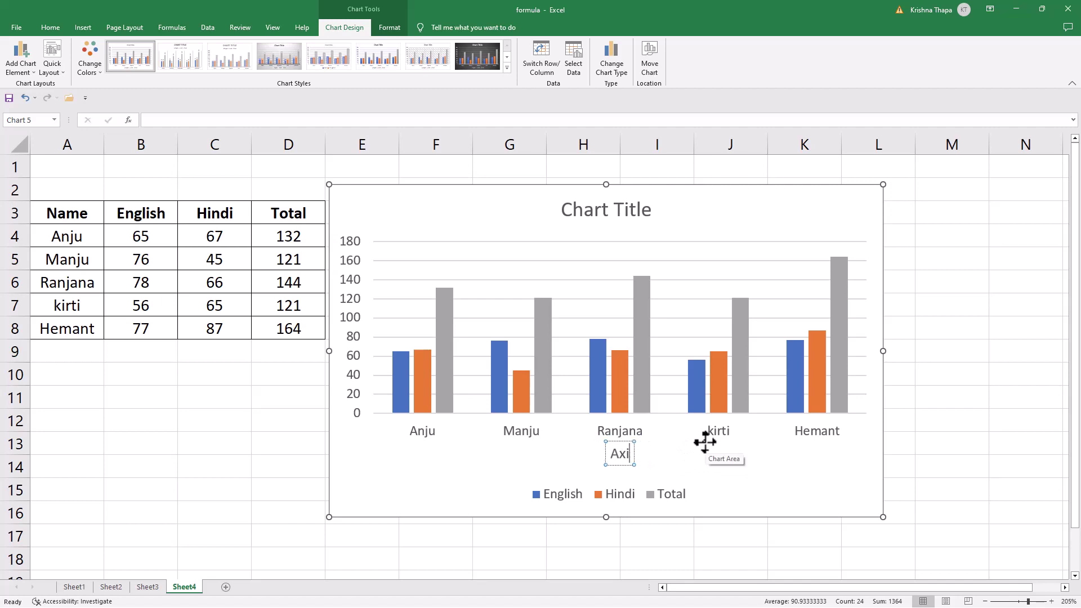
key(BackSpace)
key(BackSpace)
key(BackSpace)
text(Na)
text(me of)
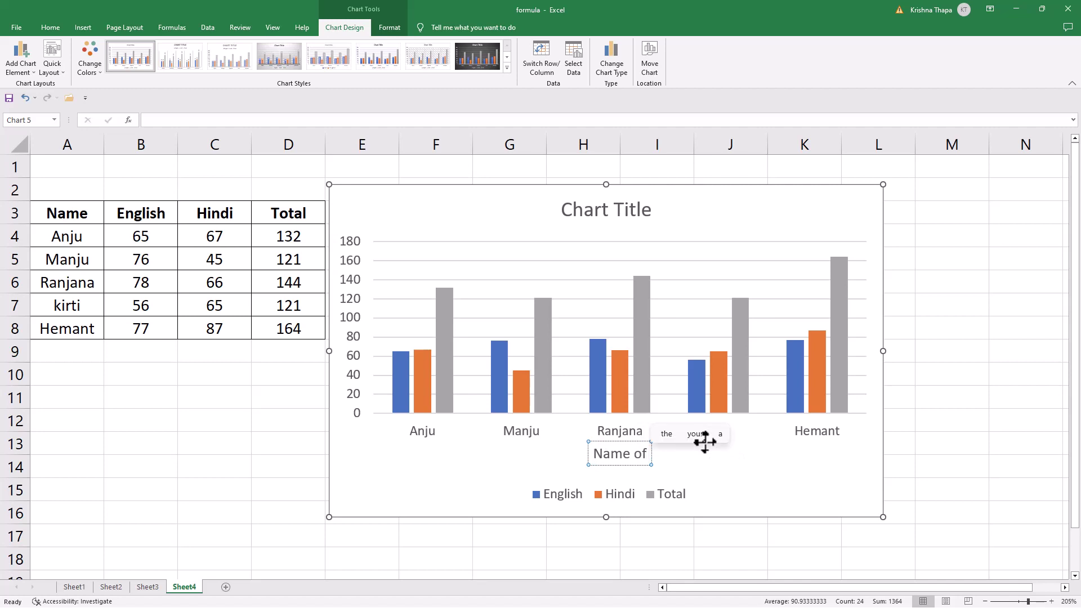
text( Students)
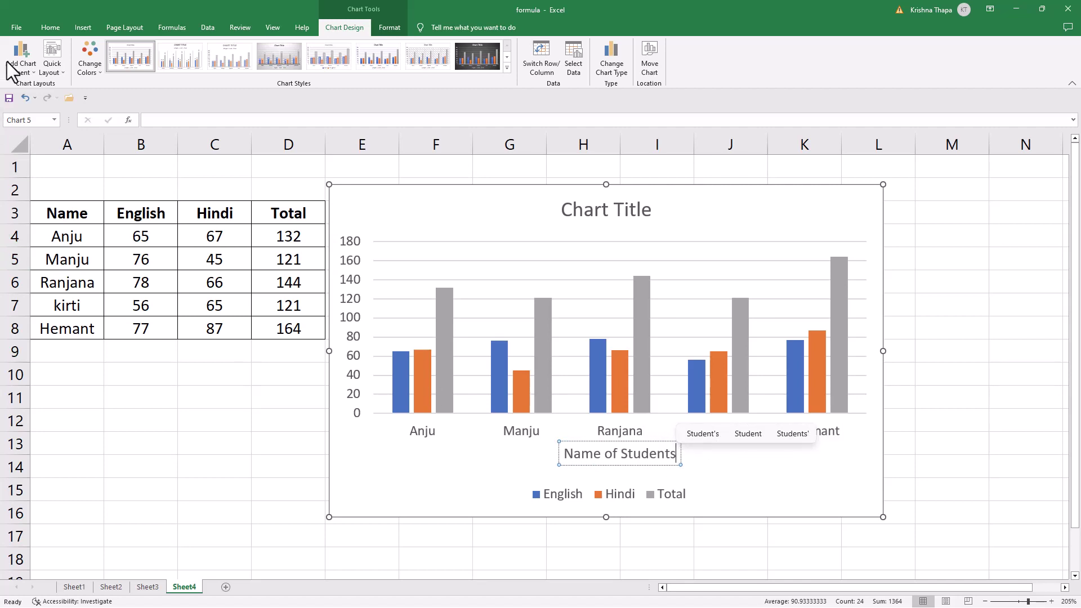
- Add a primary vertical axis title reading 'Marks of Students'
click(32, 76)
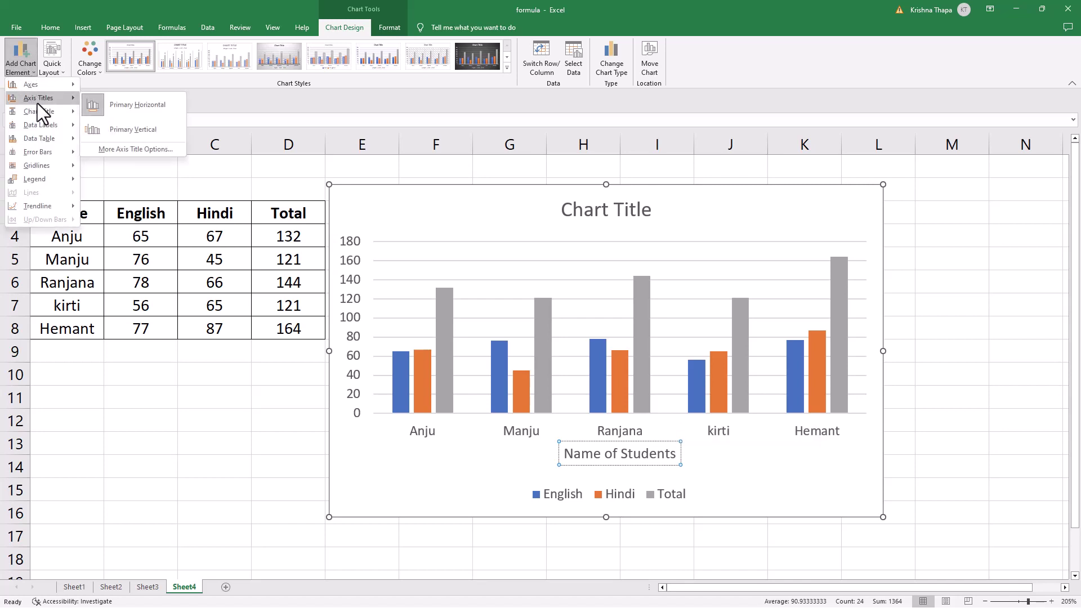
click(122, 129)
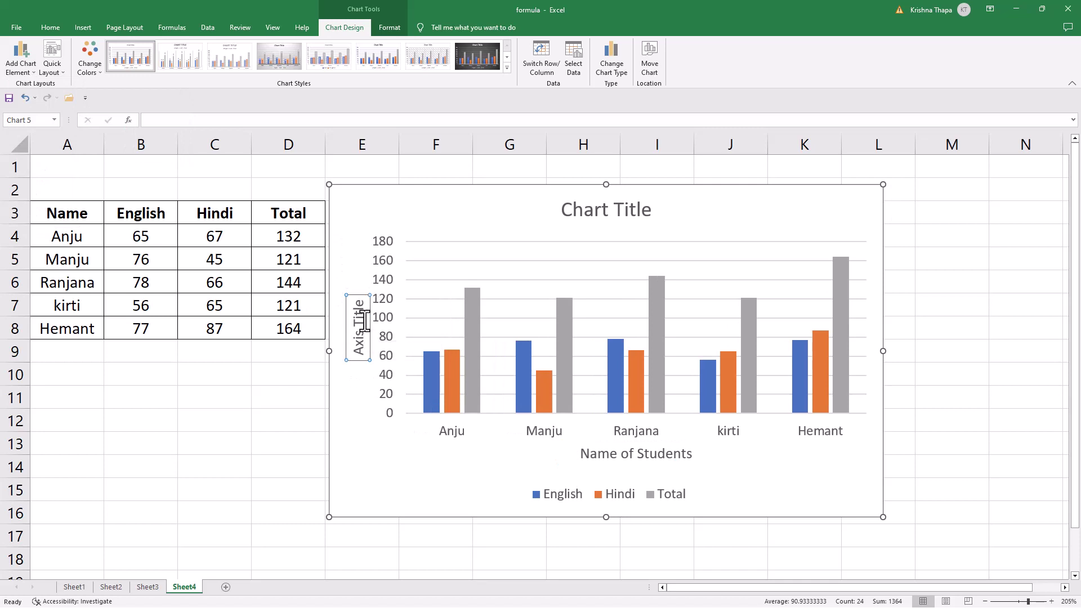
click(359, 320)
key(Right)
key(Right)
key(Right)
key(BackSpace)
key(BackSpace)
key(BackSpace)
key(BackSpace)
key(BackSpace)
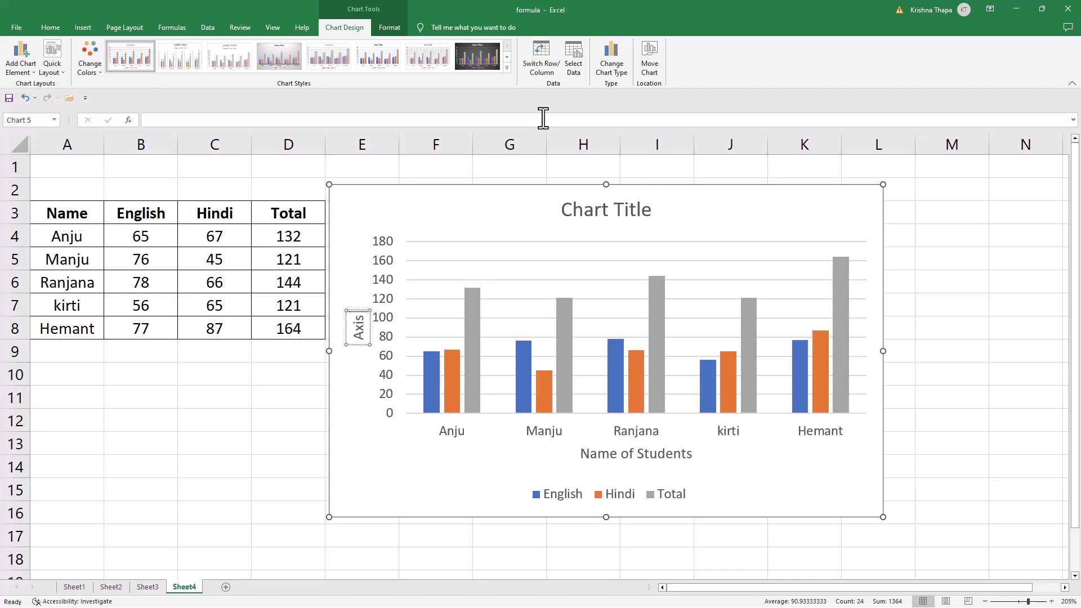
key(BackSpace)
key(BackSpace)
key(BackSpace)
key(BackSpace)
text(Marks of)
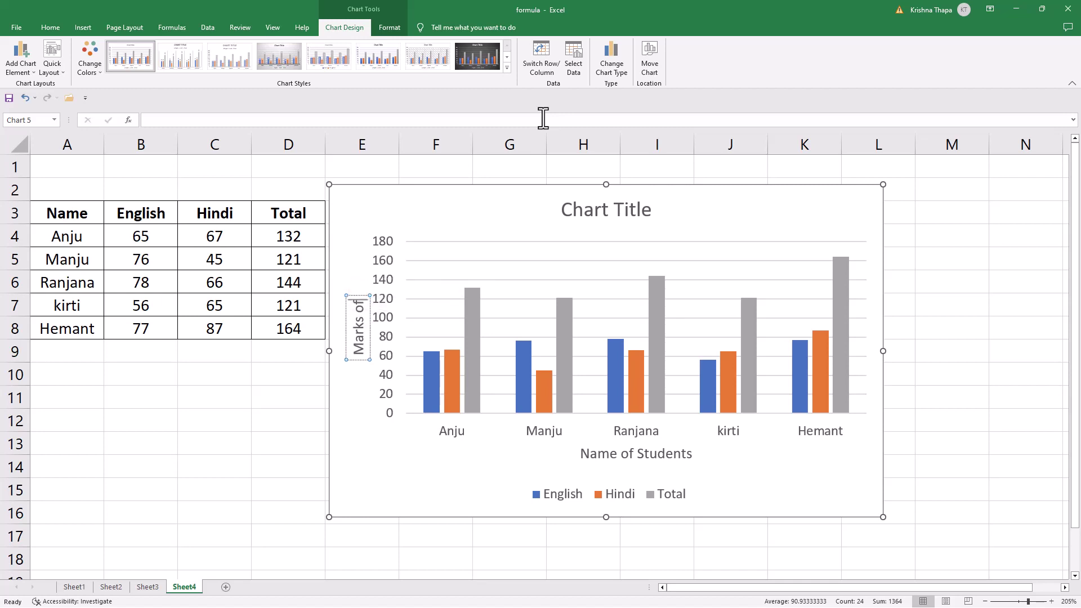
text( Students)
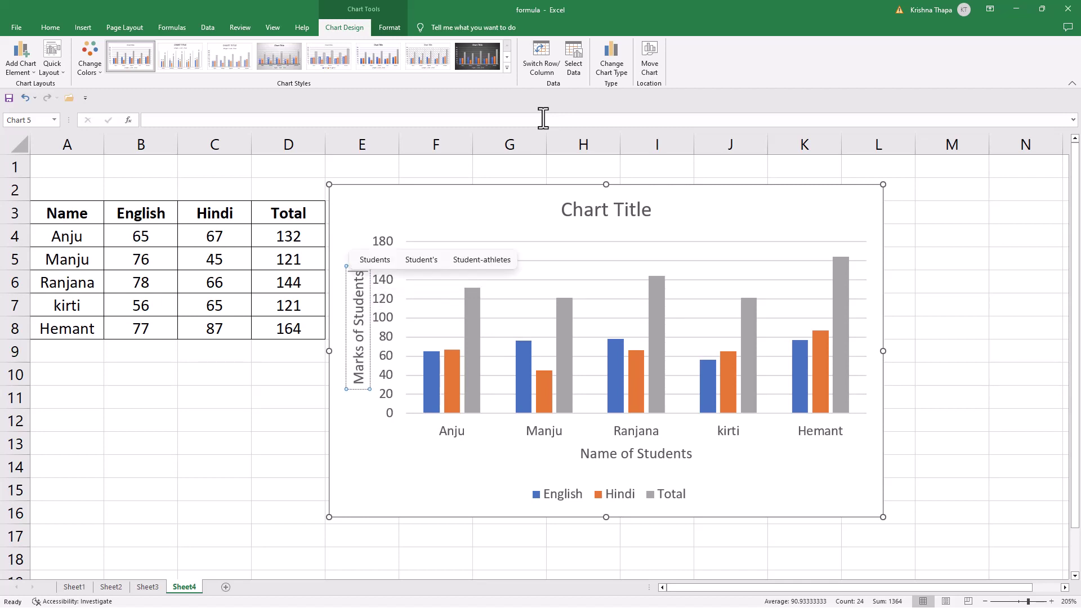
click(349, 223)
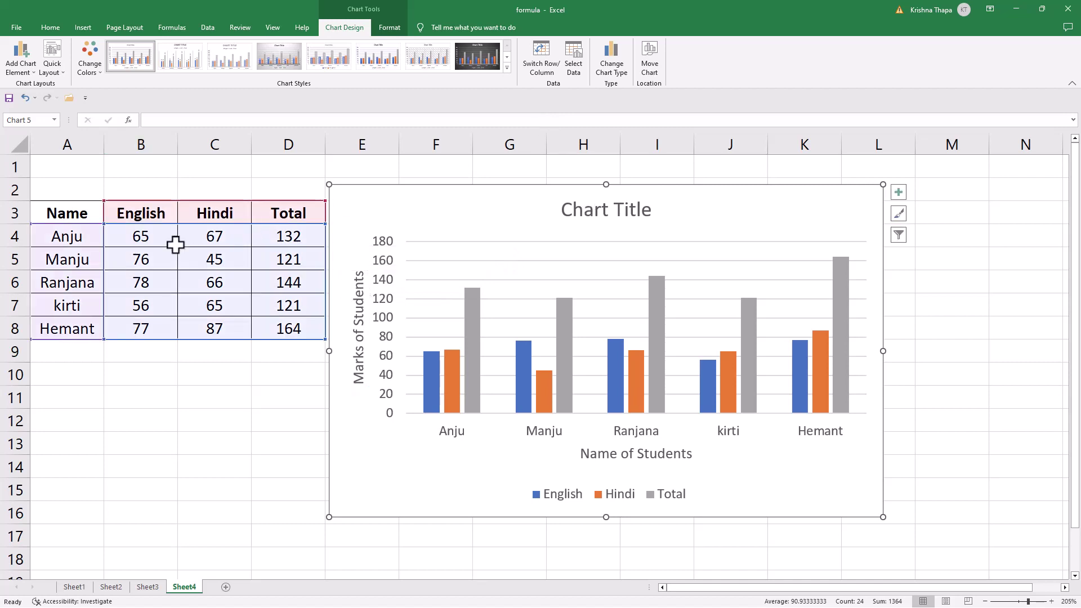
- Keep the chart title above the chart and change it from 'Chart Title' to 'Students Data'
click(35, 75)
mouse_move(38, 112)
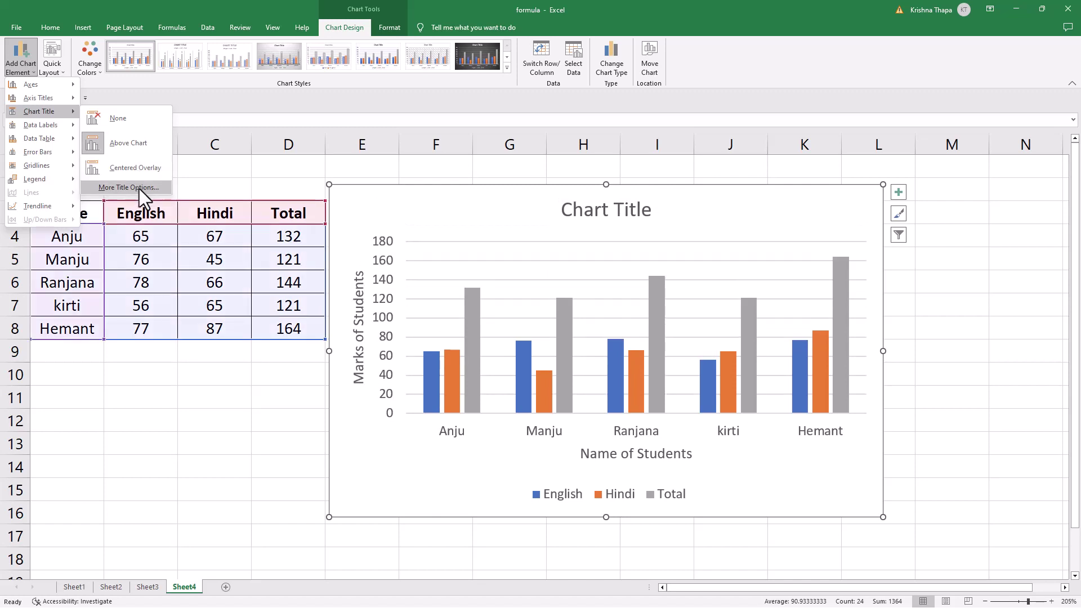
click(139, 188)
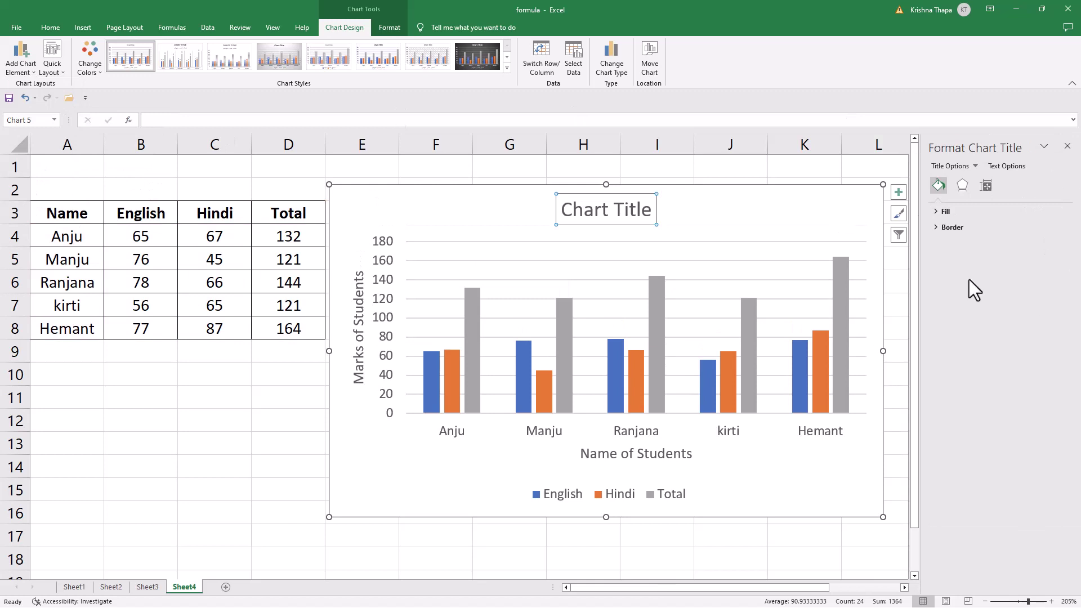
click(1066, 147)
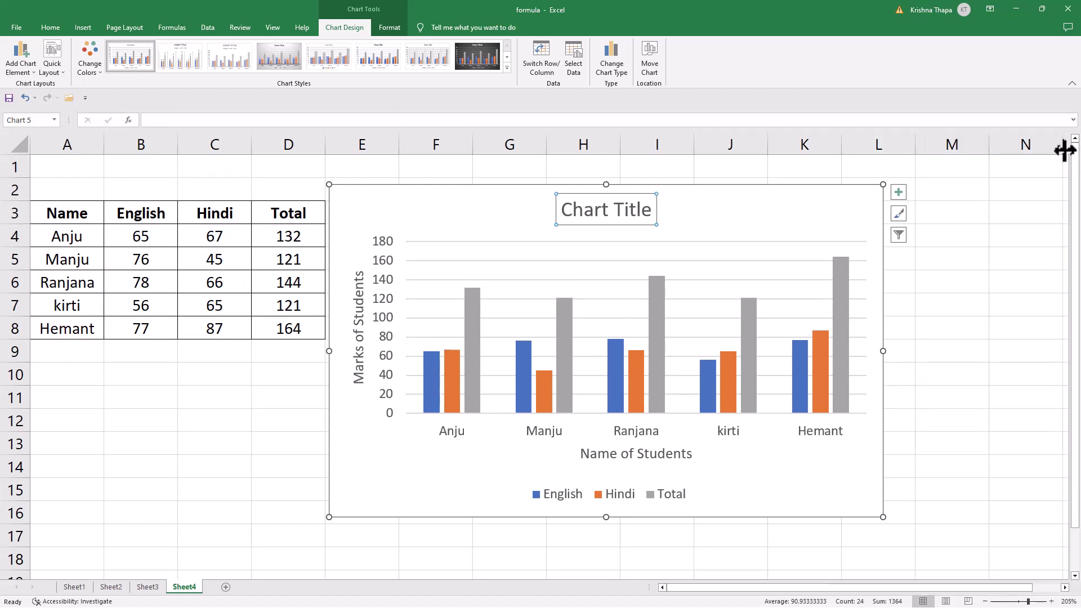
click(28, 65)
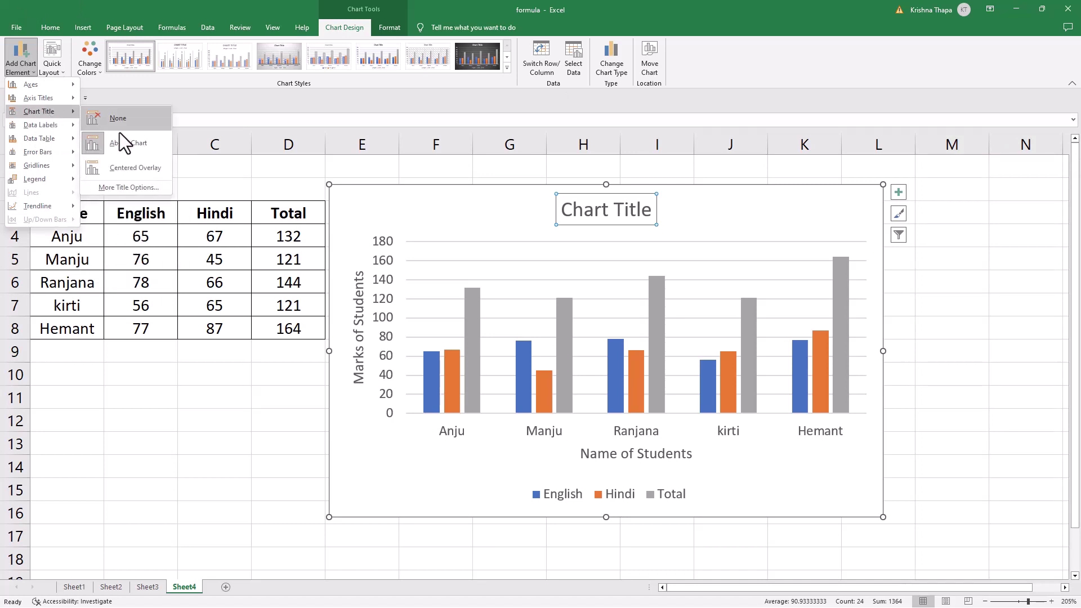
click(134, 141)
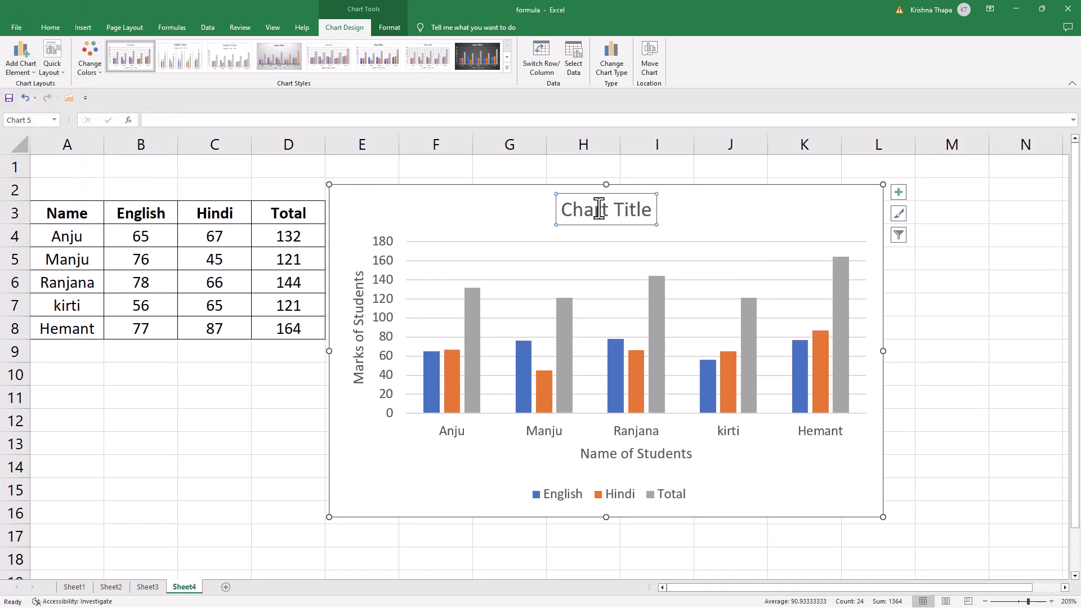
click(642, 209)
key(ctrl+a)
key(BackSpace)
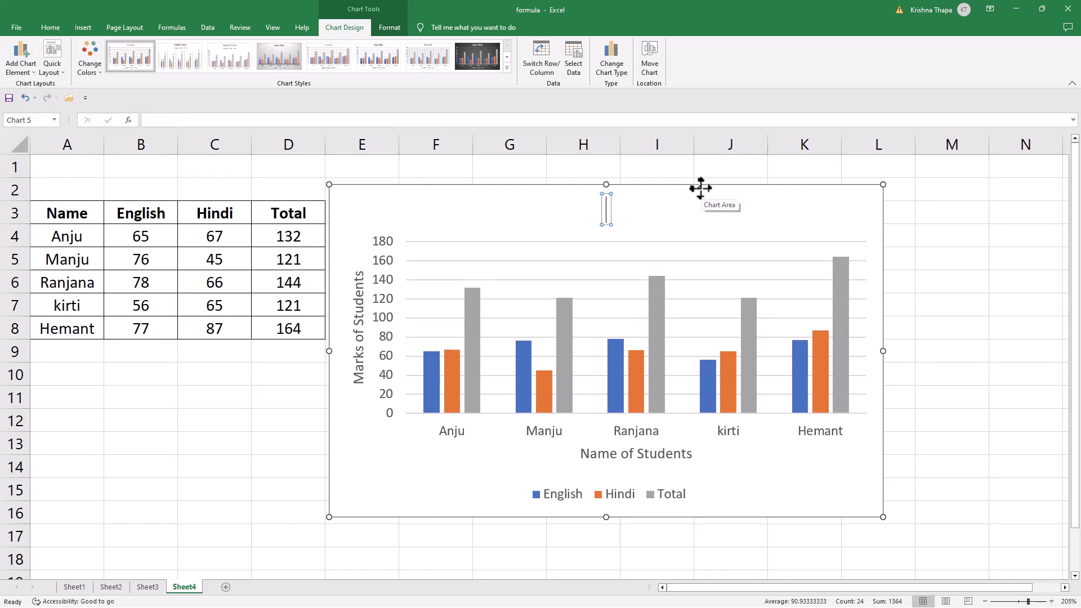
text(Students)
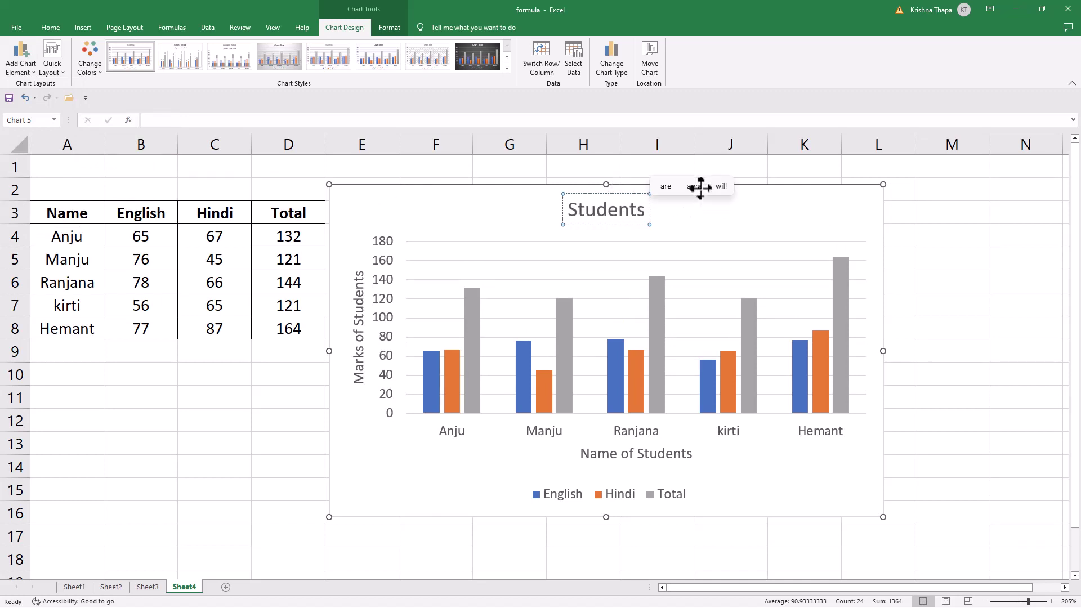
text( Data)
click(582, 232)
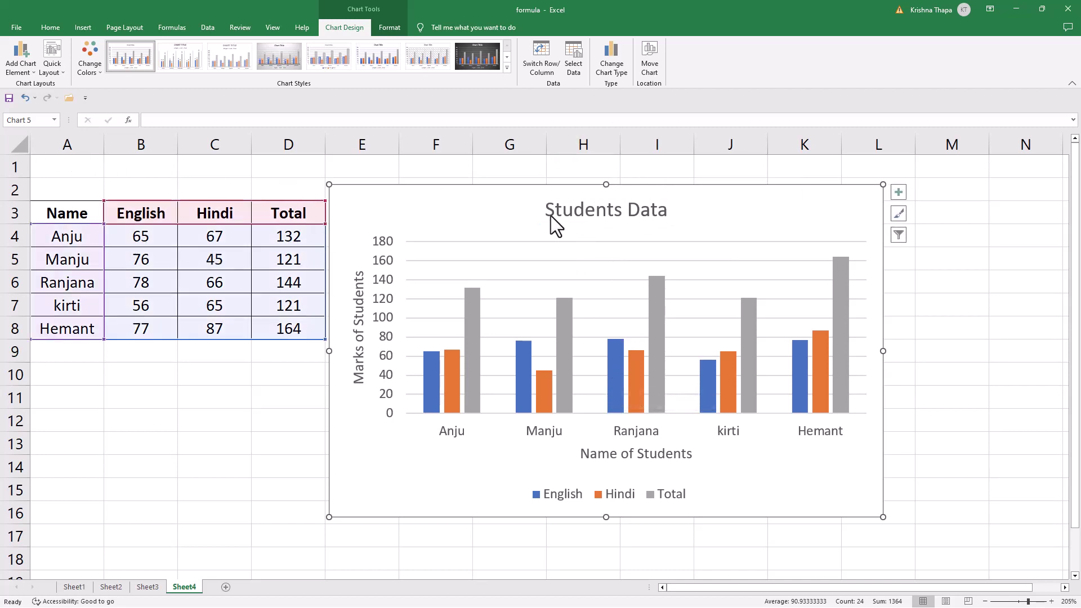
- Add Outside End data labels showing each bar's mark
click(26, 72)
mouse_move(39, 125)
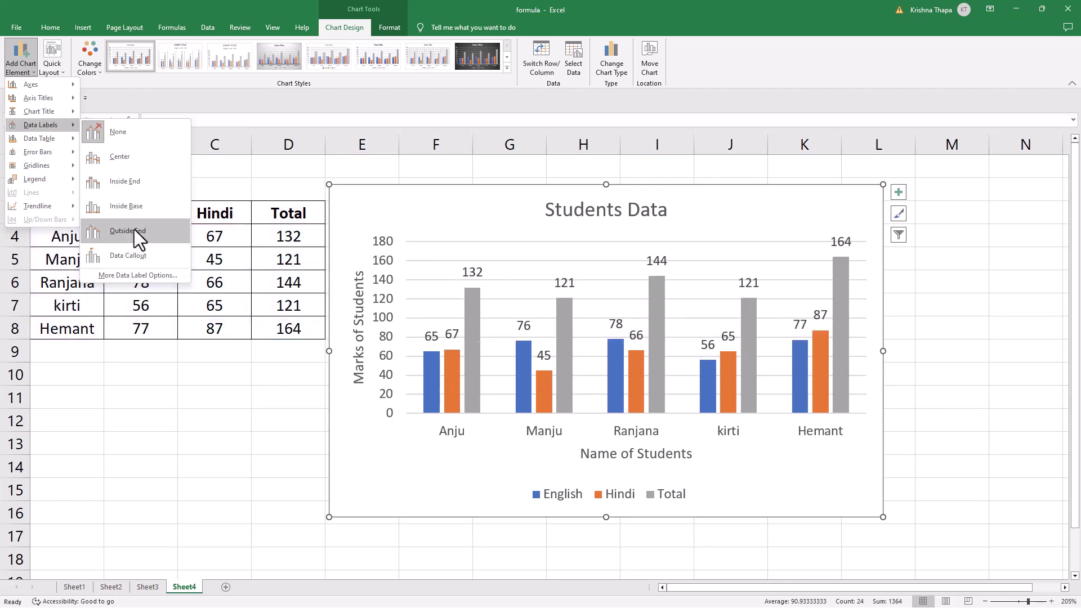
click(134, 230)
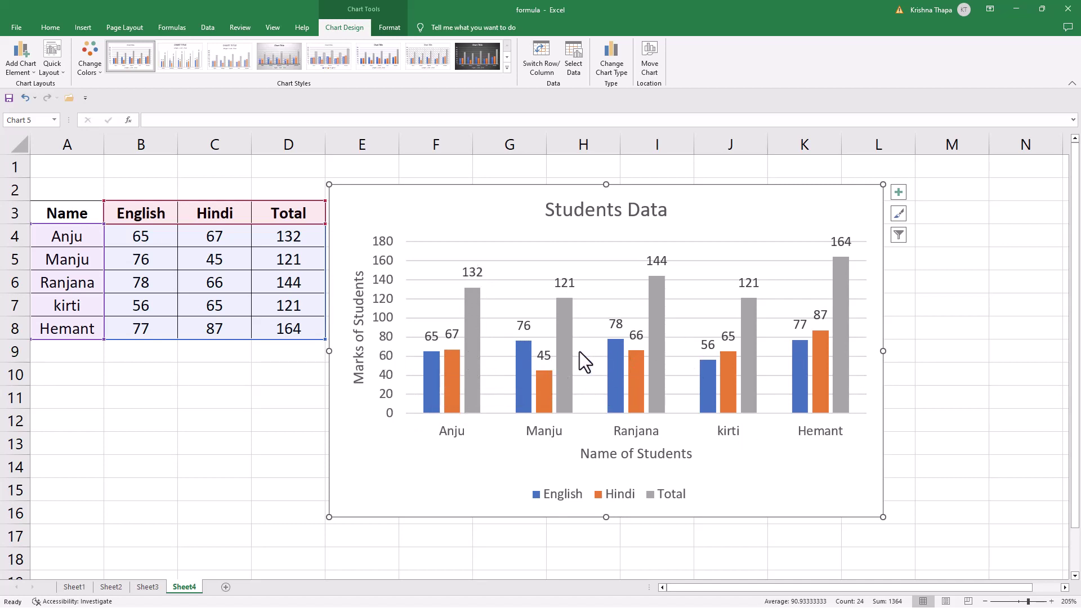
- Add a data table with legend keys, then set Data Table back to None
click(18, 73)
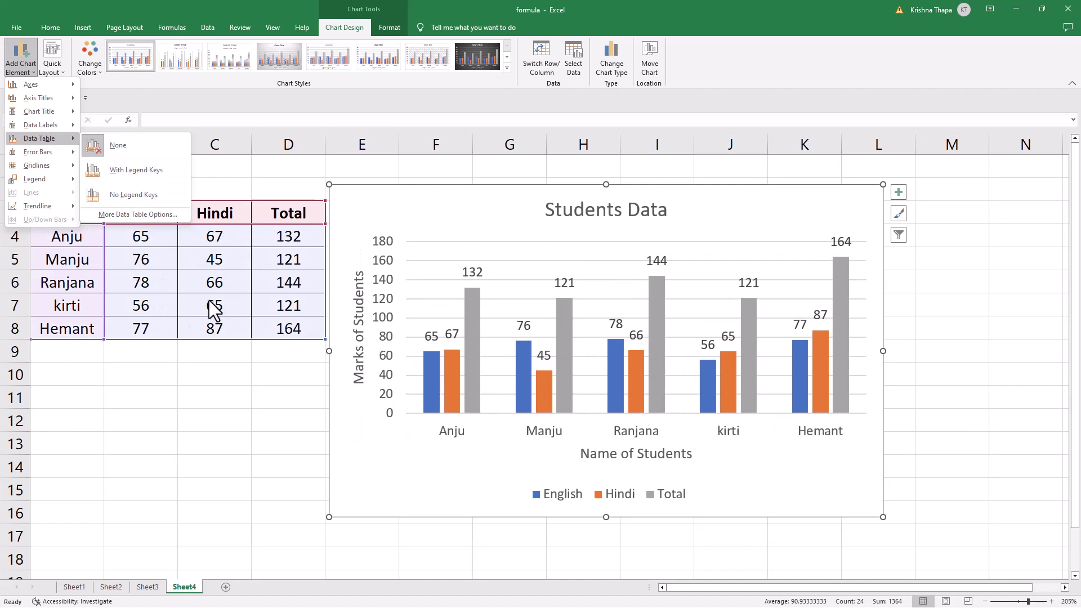
click(157, 174)
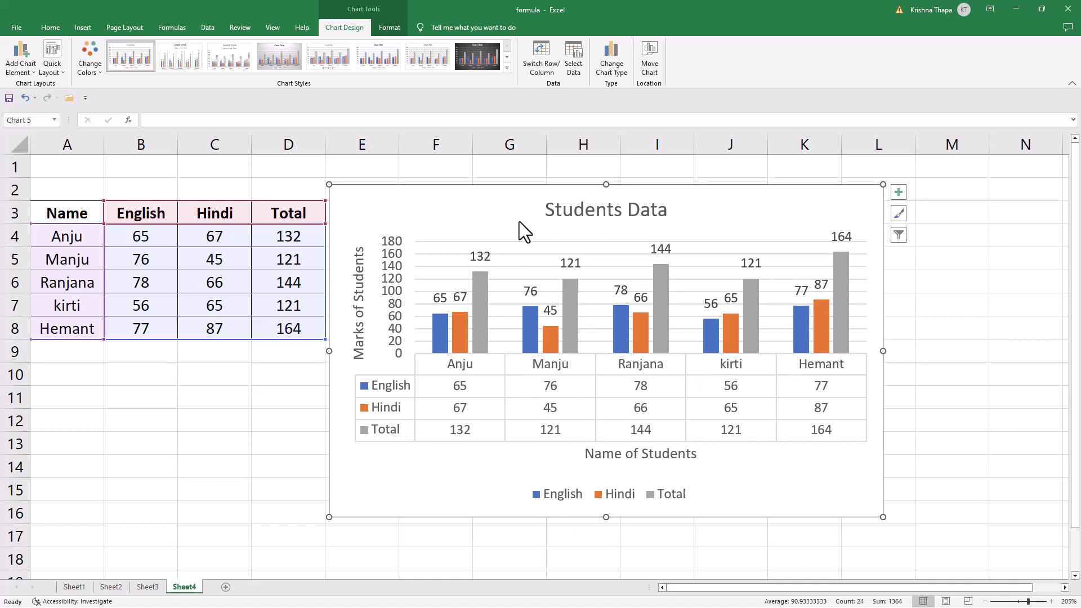
click(21, 56)
mouse_move(38, 139)
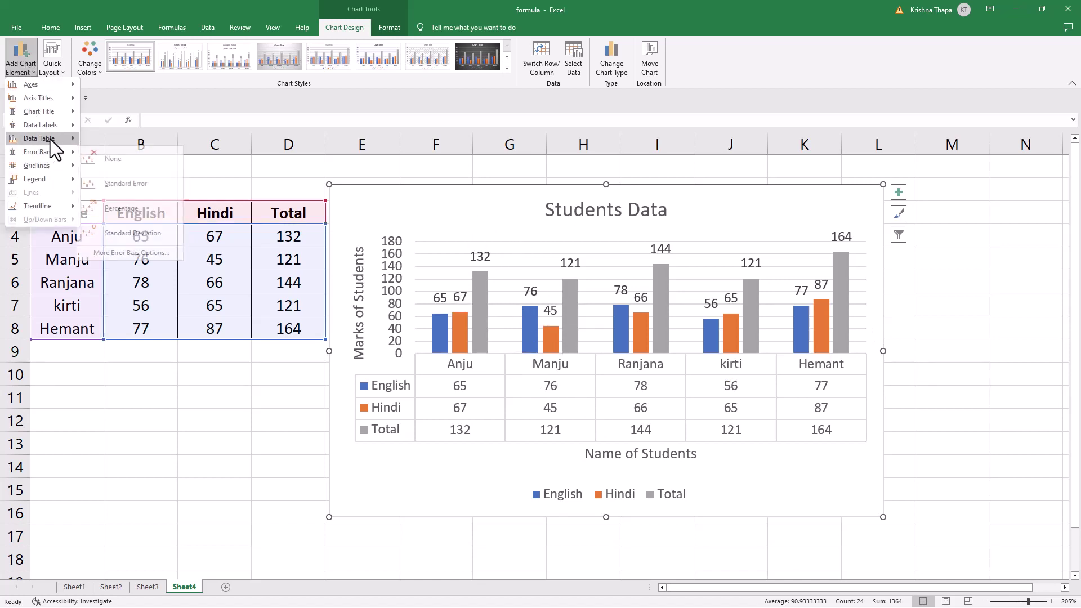
click(122, 146)
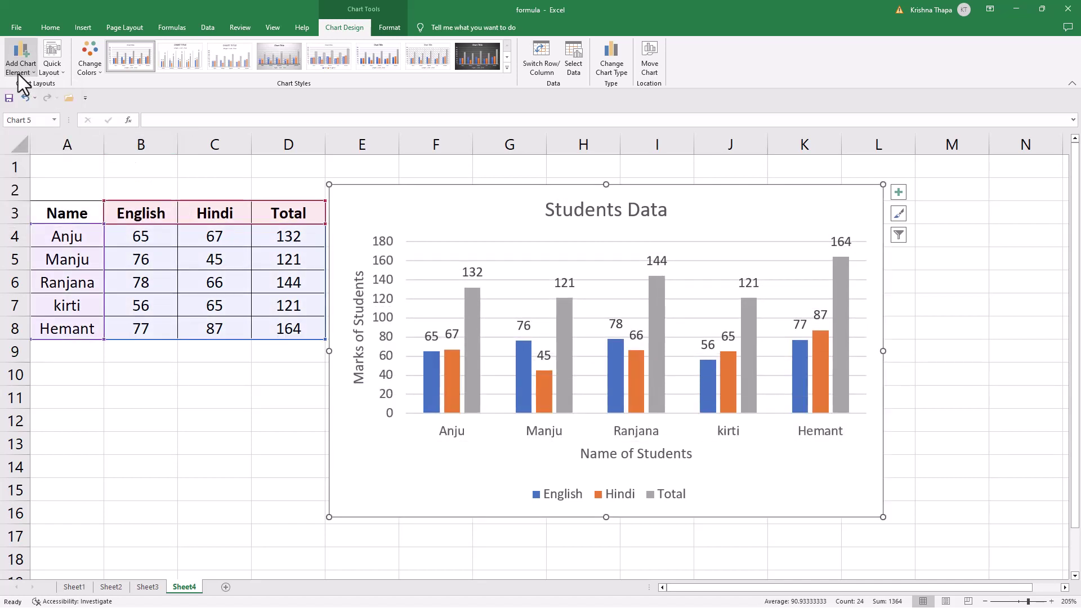
click(18, 70)
mouse_move(39, 139)
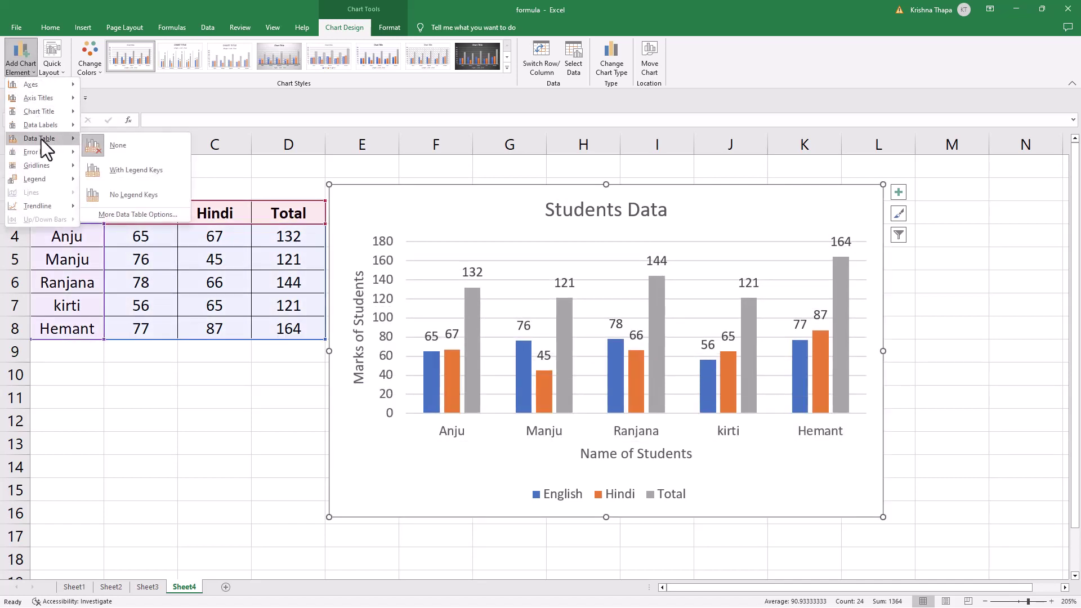
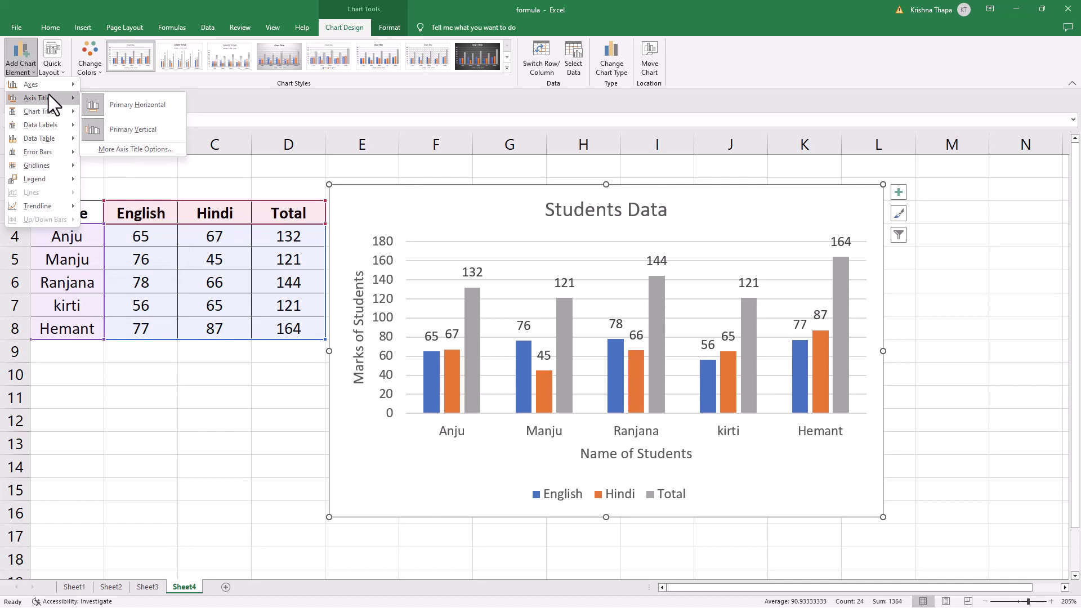
- Dismiss the chart element list, browse the Quick Layout presets, and bring up Change Colors
click(220, 113)
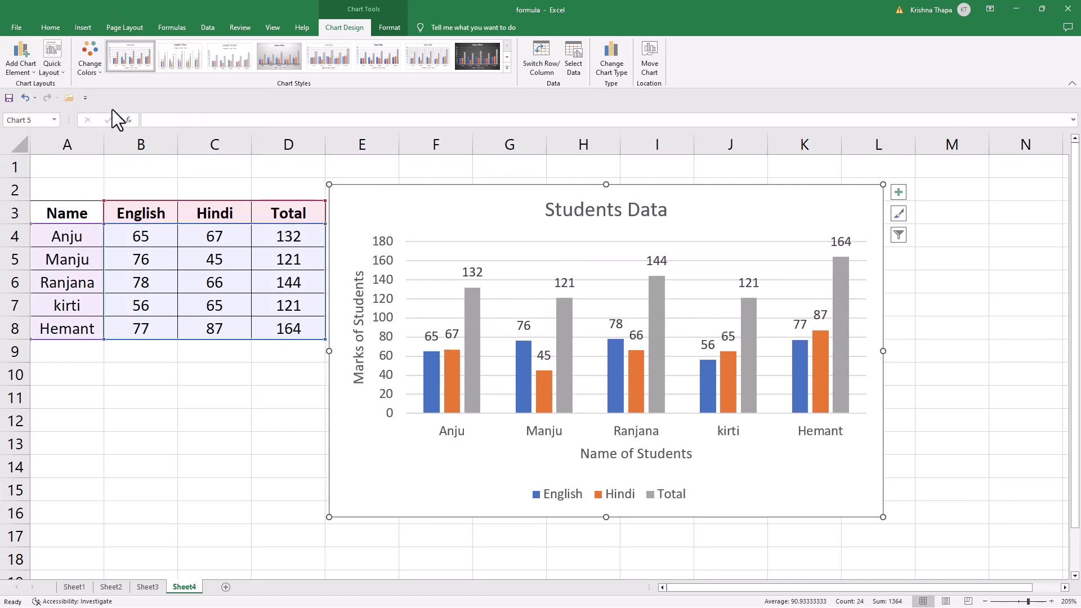
click(63, 71)
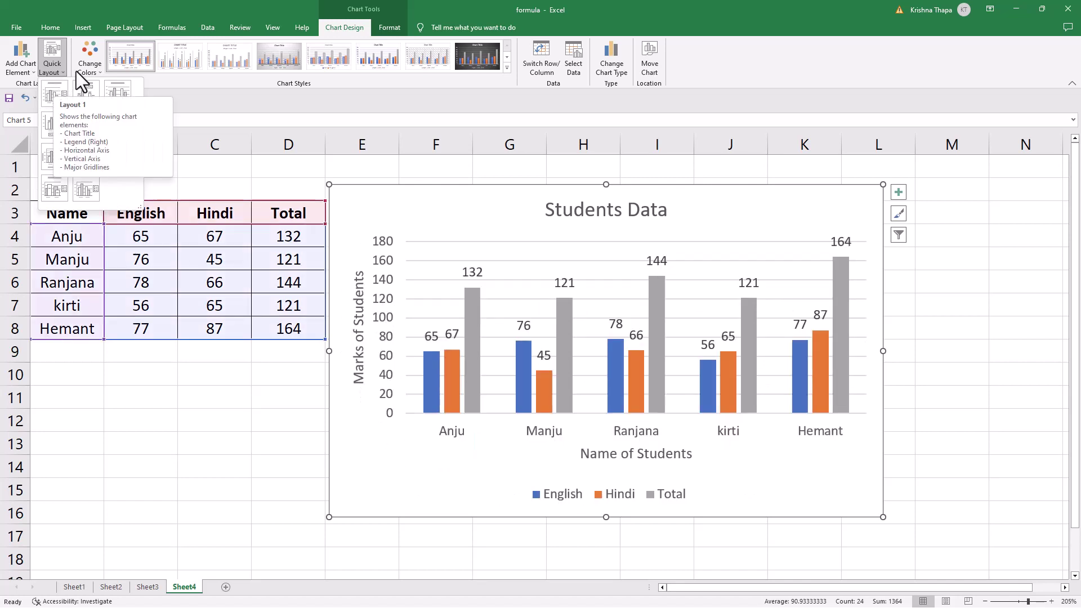
click(97, 62)
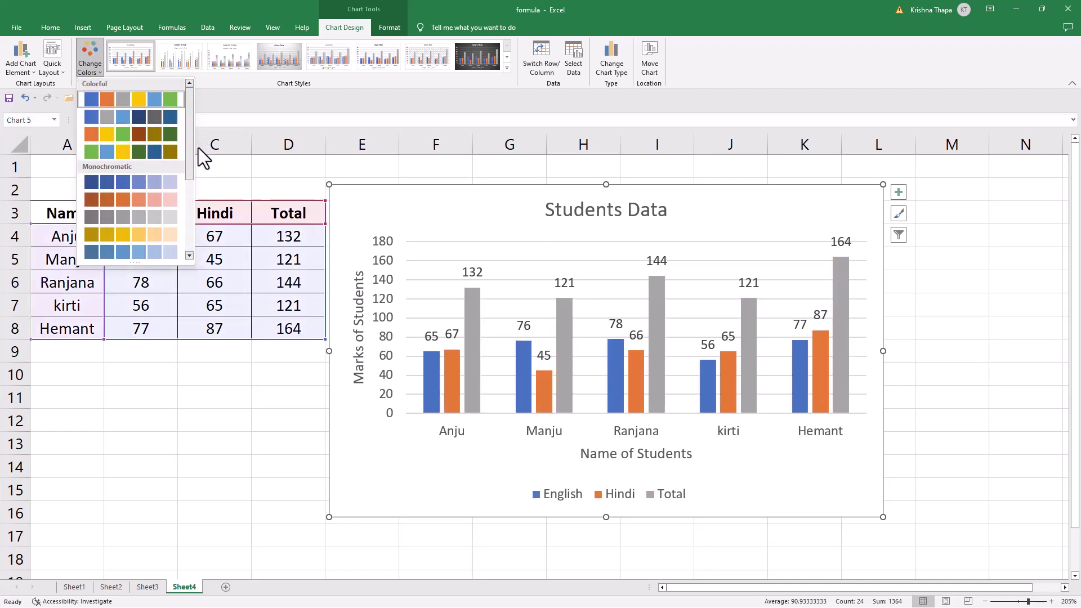
- Try several palettes, settle on Monochromatic orange, apply the dark chart style, then switch row/column
click(139, 134)
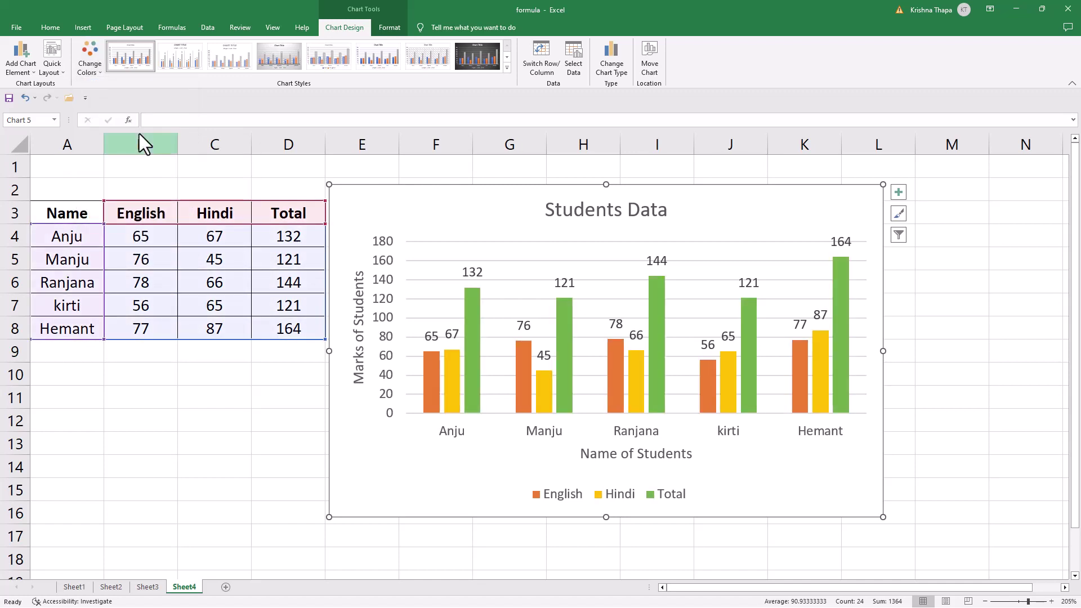
click(102, 73)
click(106, 148)
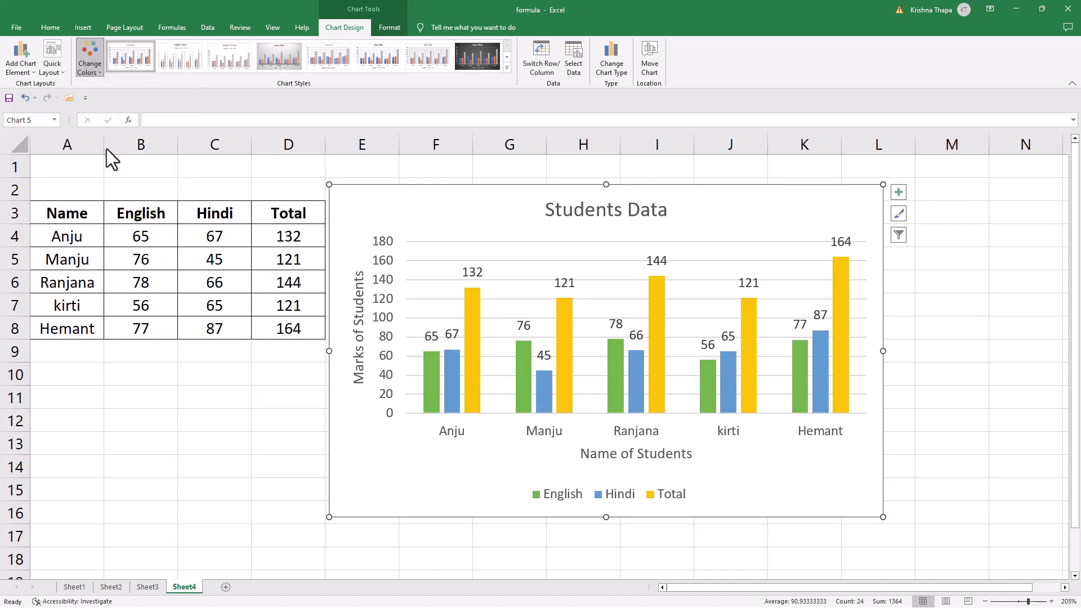
click(100, 70)
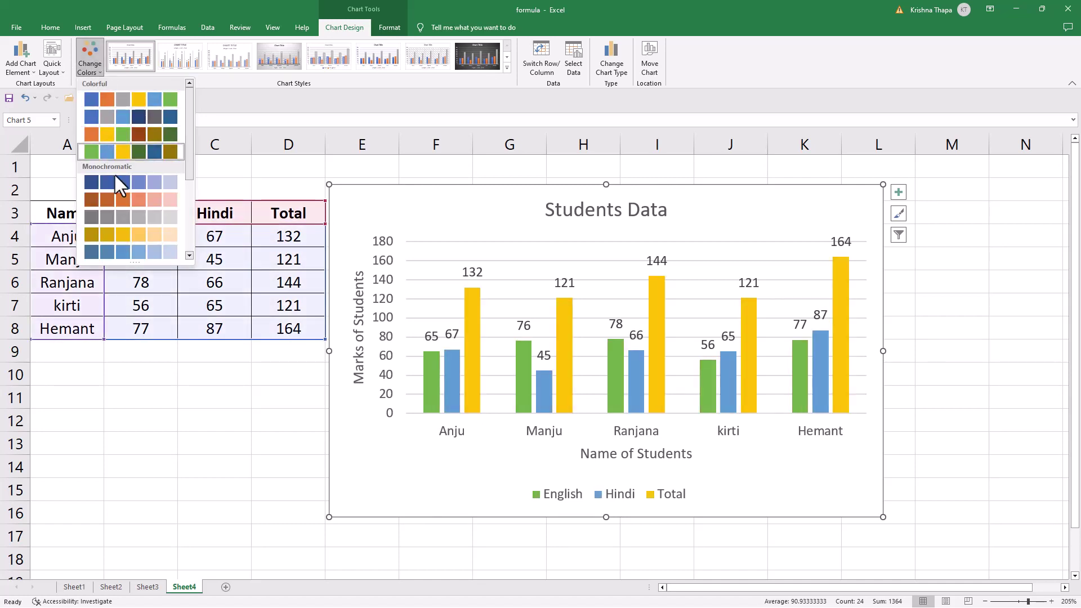
click(105, 201)
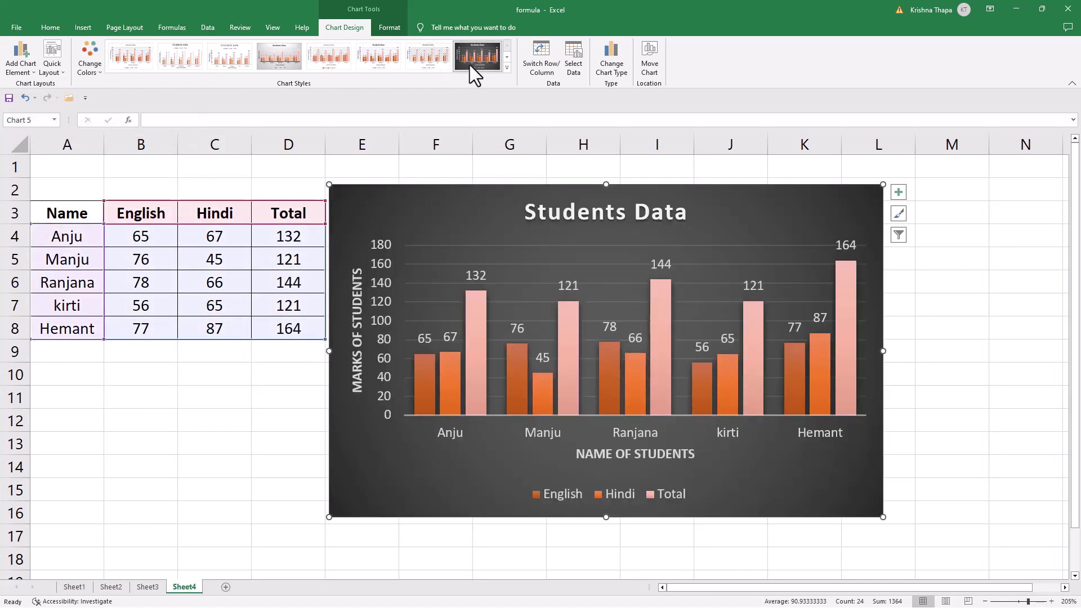
click(470, 65)
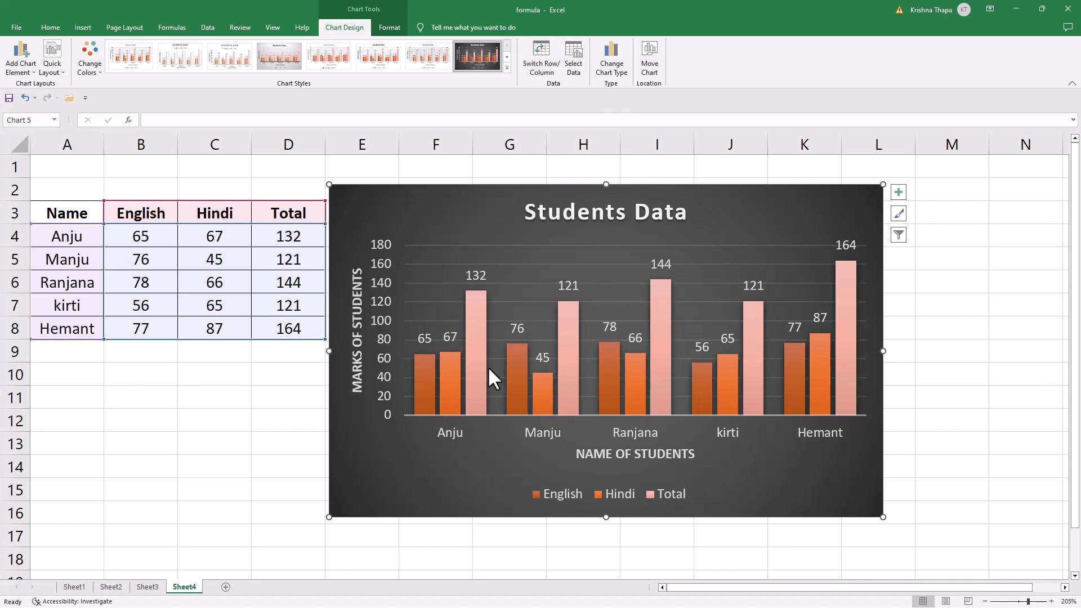
click(542, 70)
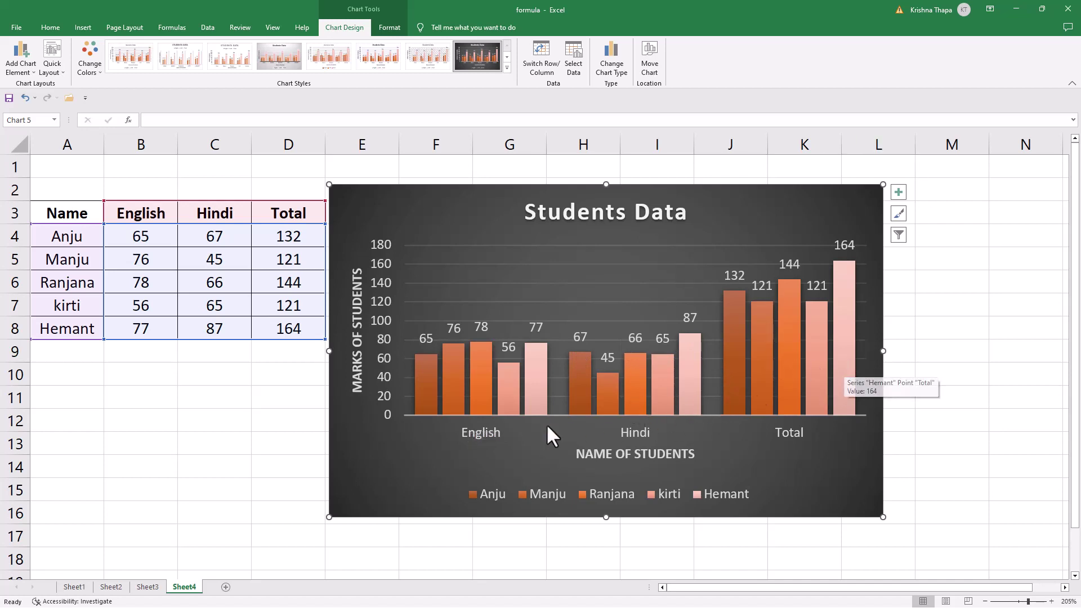
- Switch row/column back so students are the categories, leaving the Select Data settings unchanged
click(536, 55)
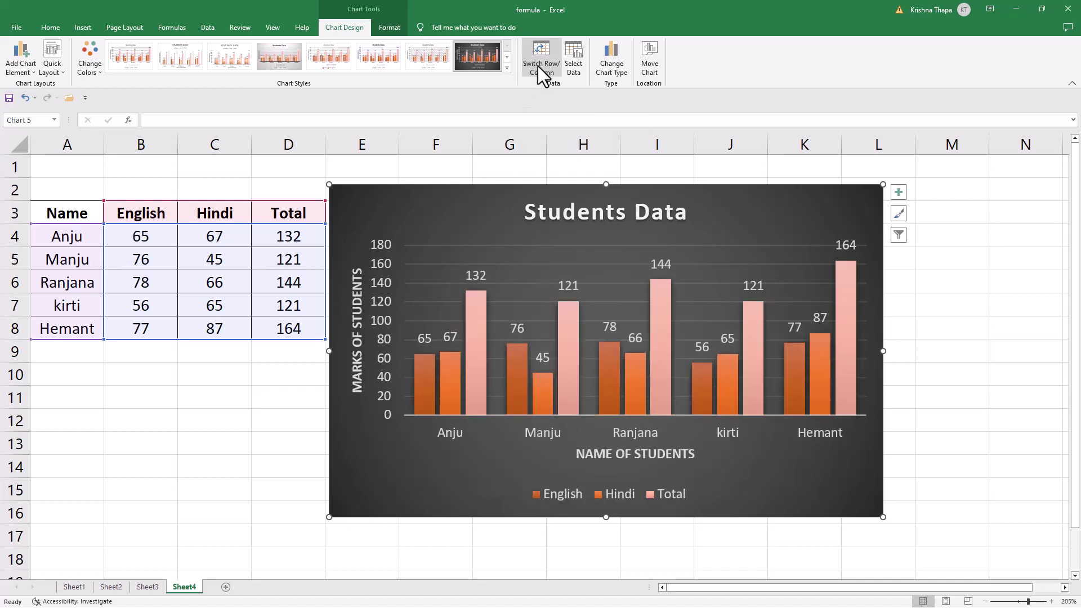
click(579, 66)
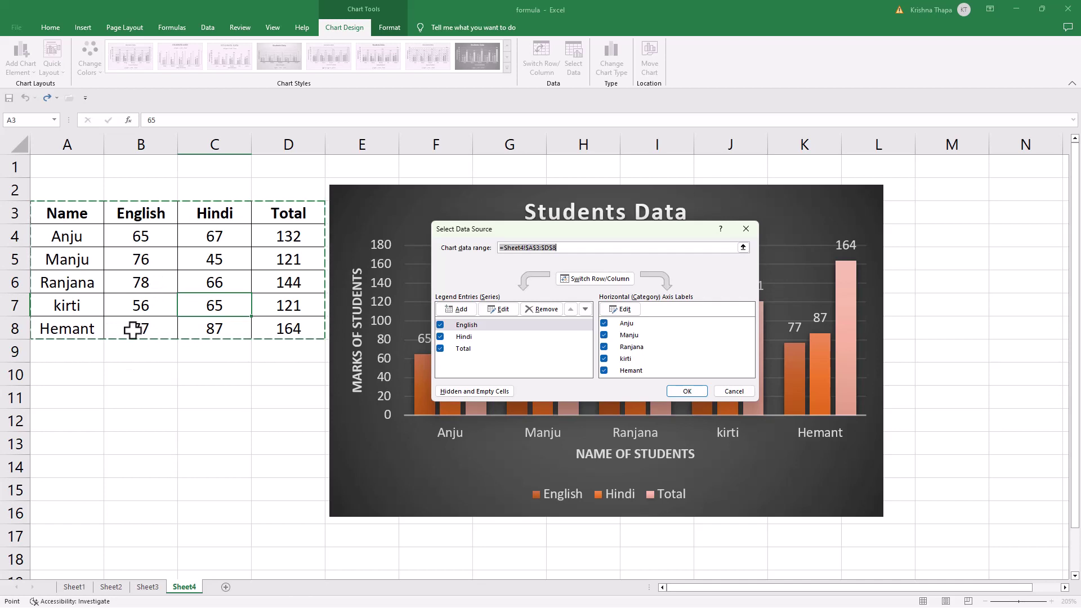
key(Return)
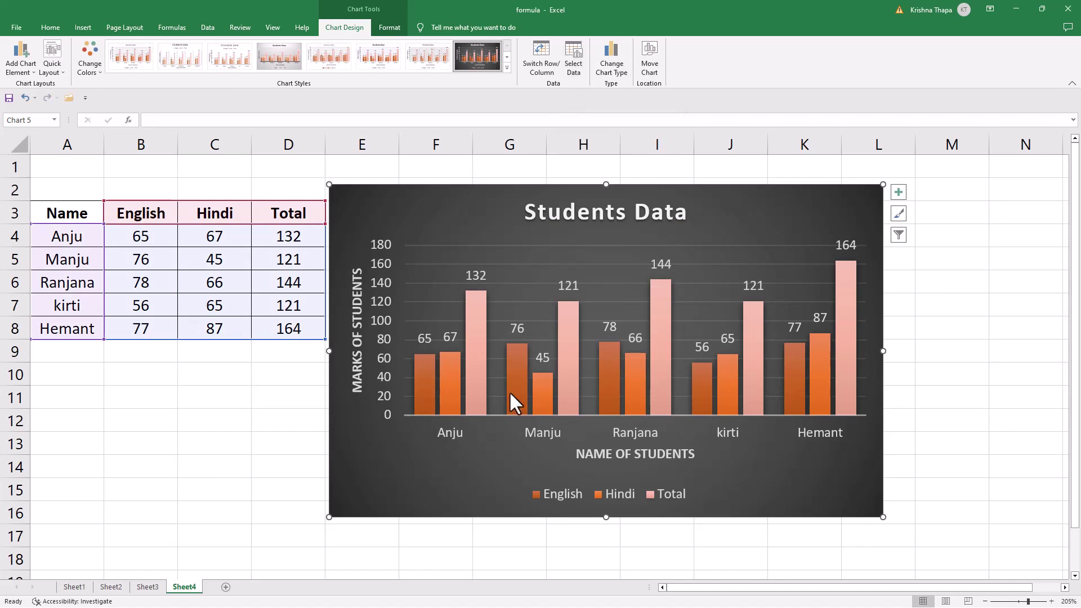
mouse_move(609, 371)
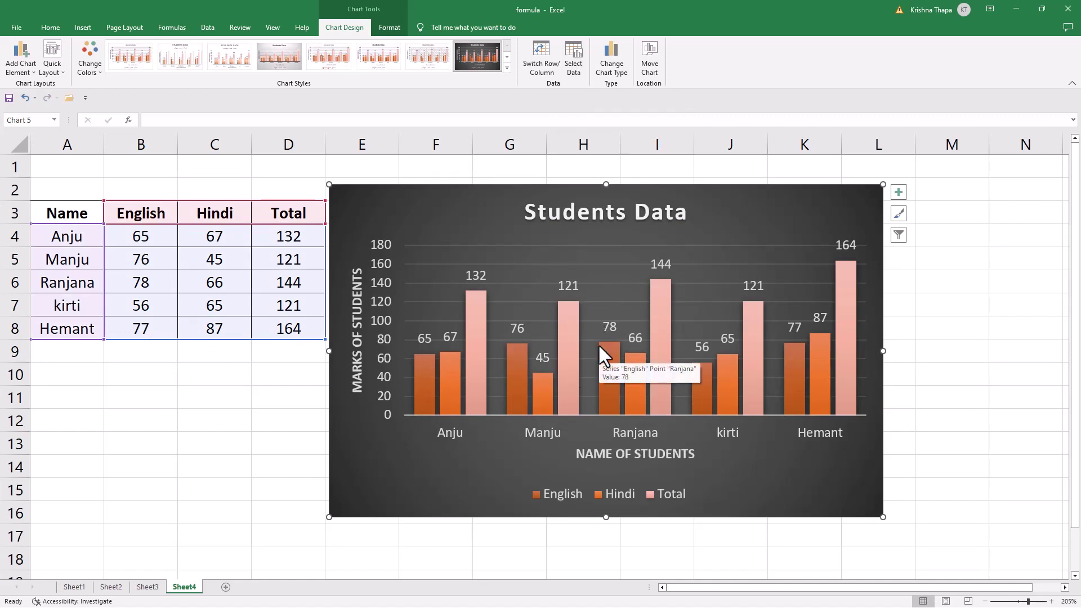
click(78, 349)
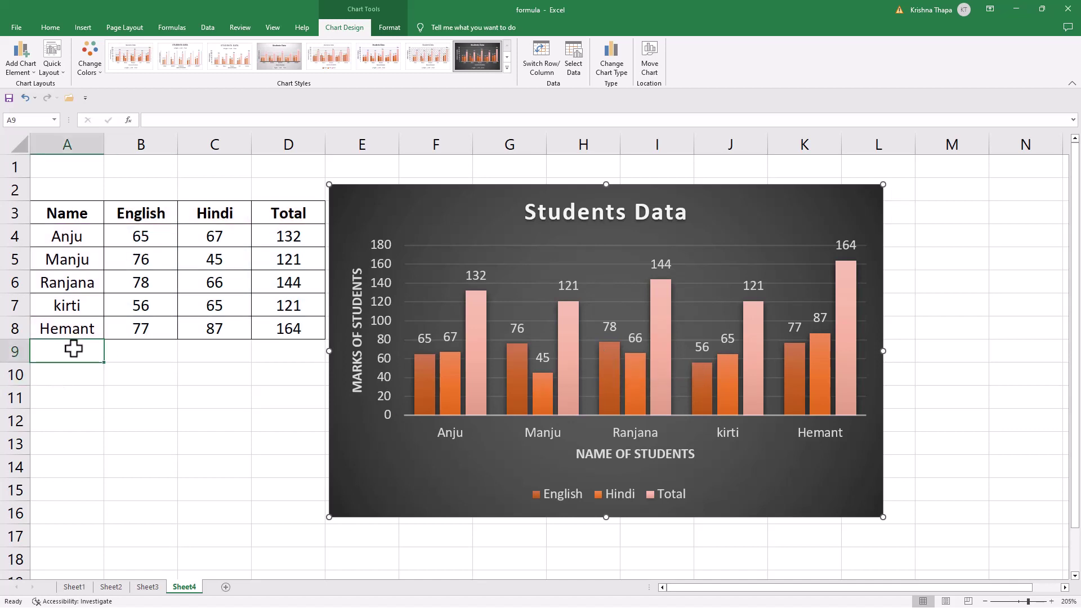
text(Ki)
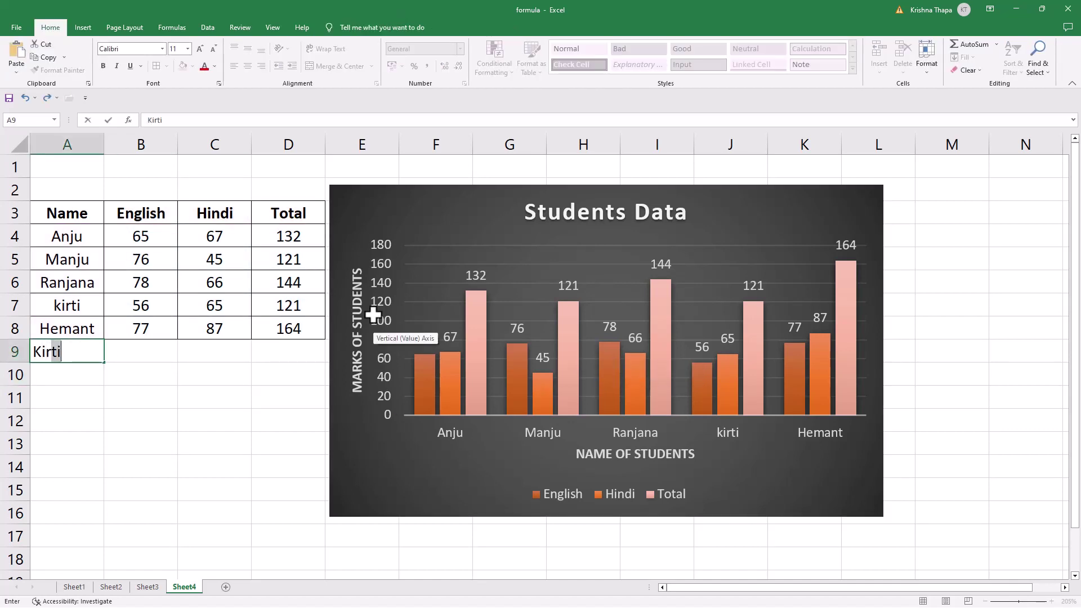
text(ran)
key(Tab)
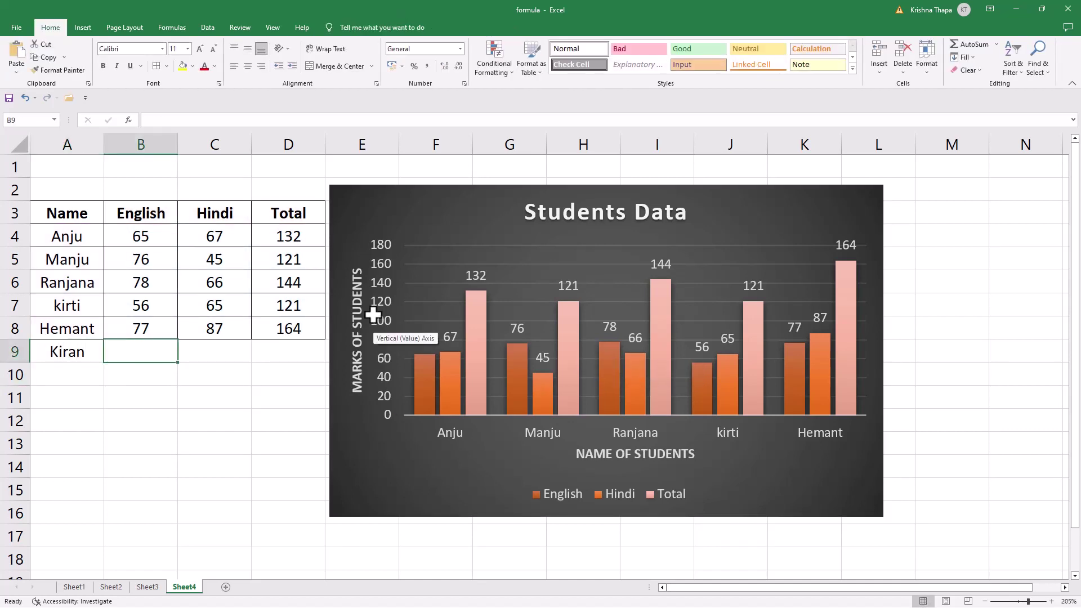
text(80)
key(Tab)
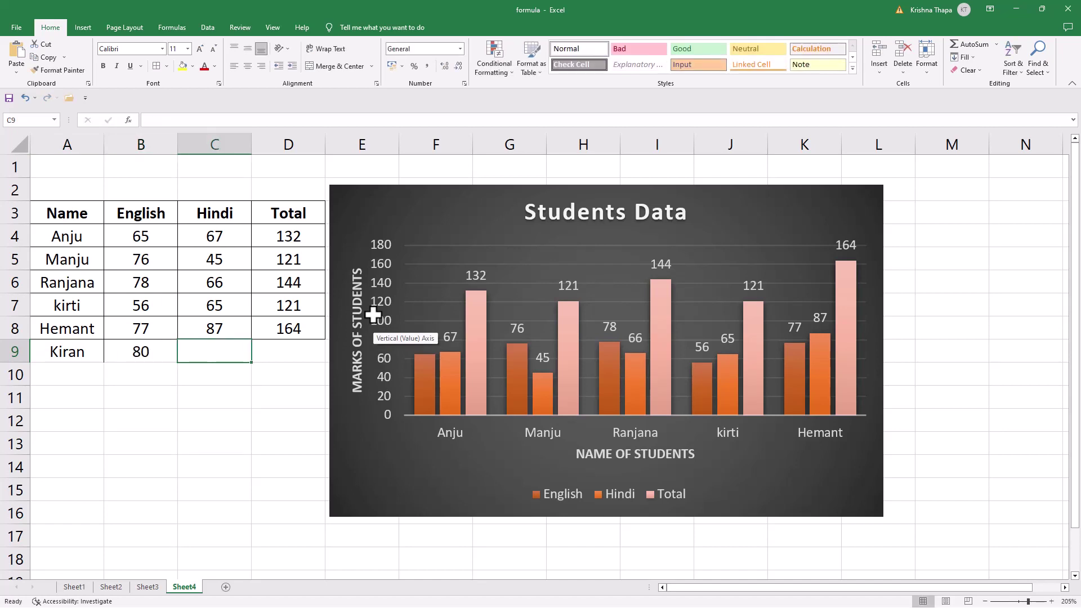
text(90)
key(Tab)
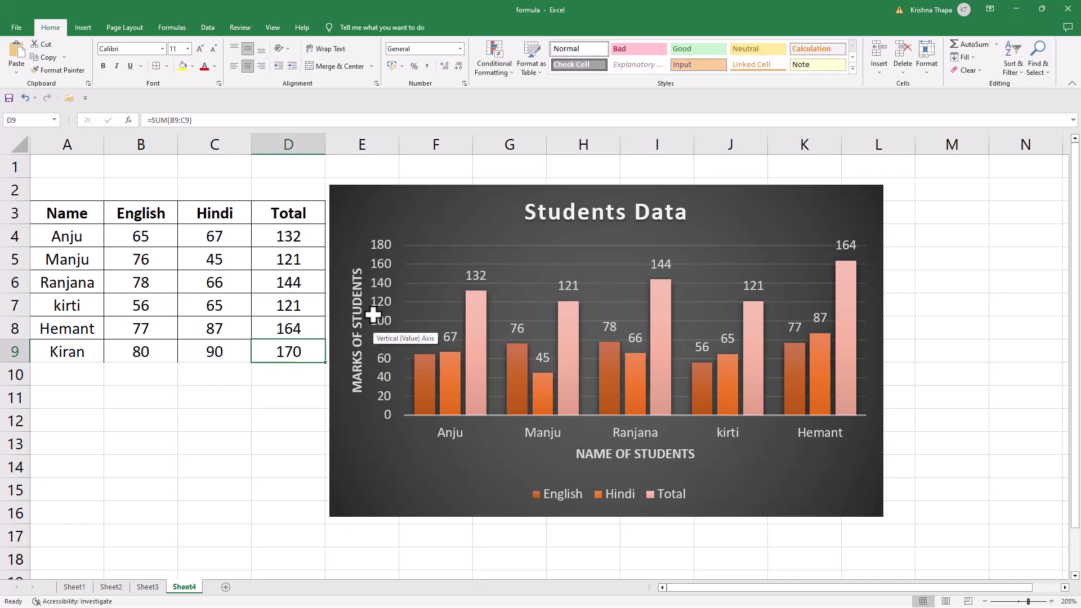
click(73, 376)
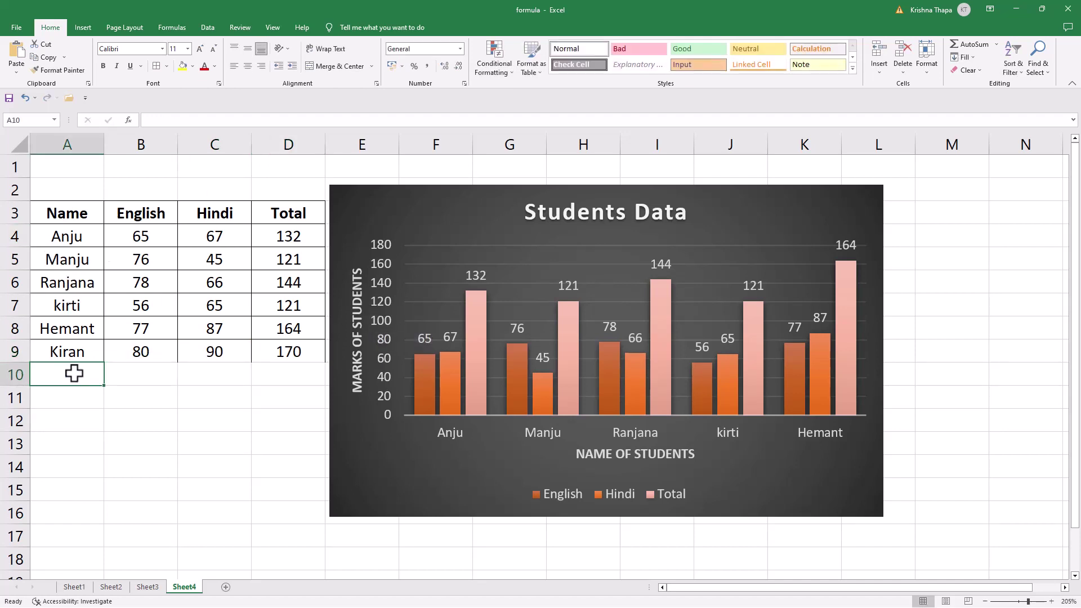
text(Rahu)
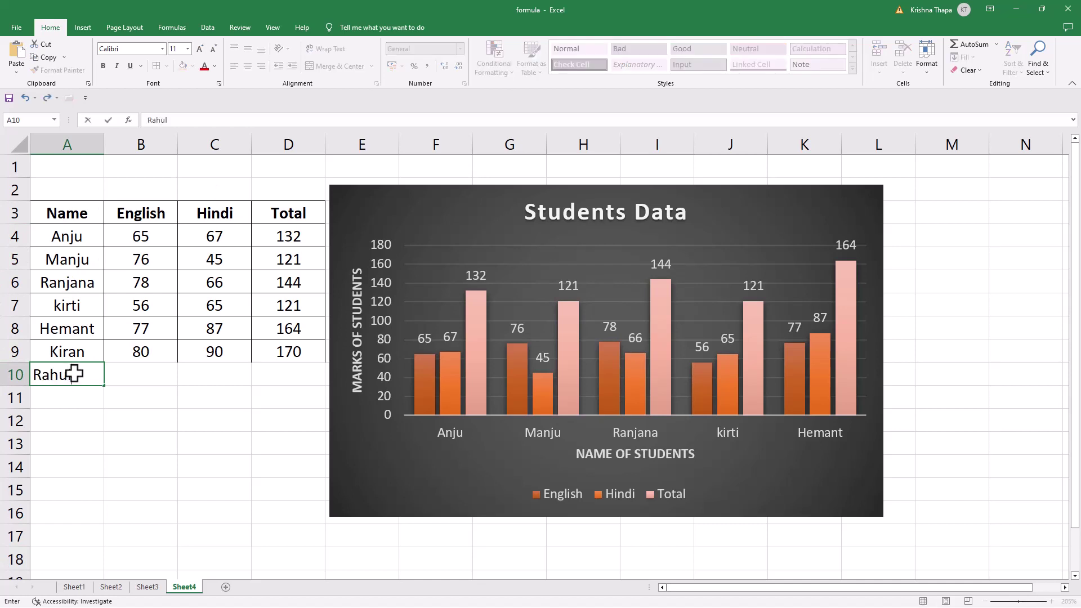
text(l)
key(Tab)
text(75)
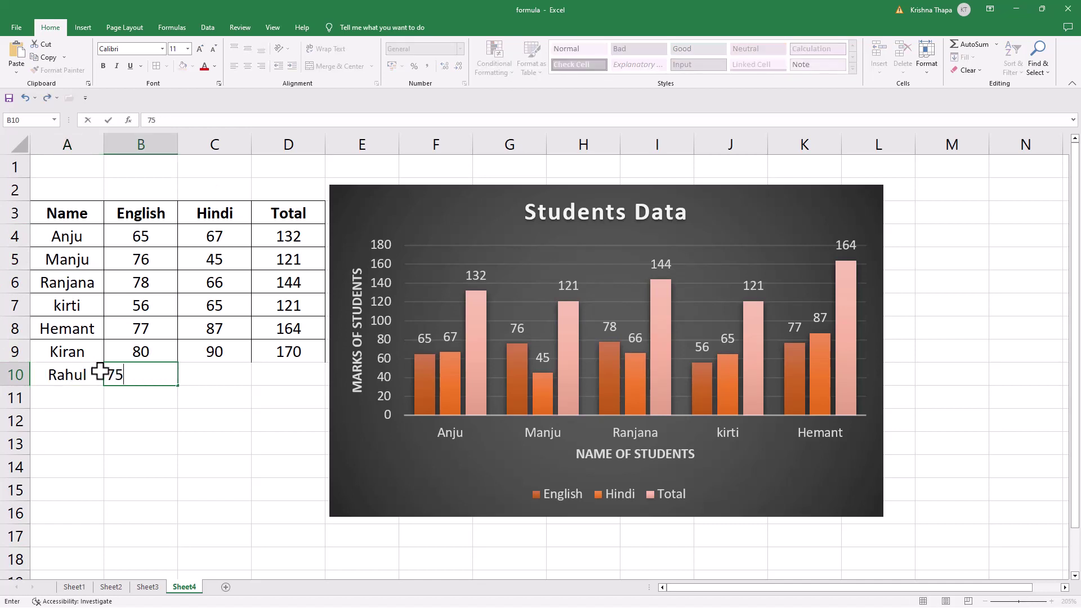
key(Tab)
text(96)
key(Tab)
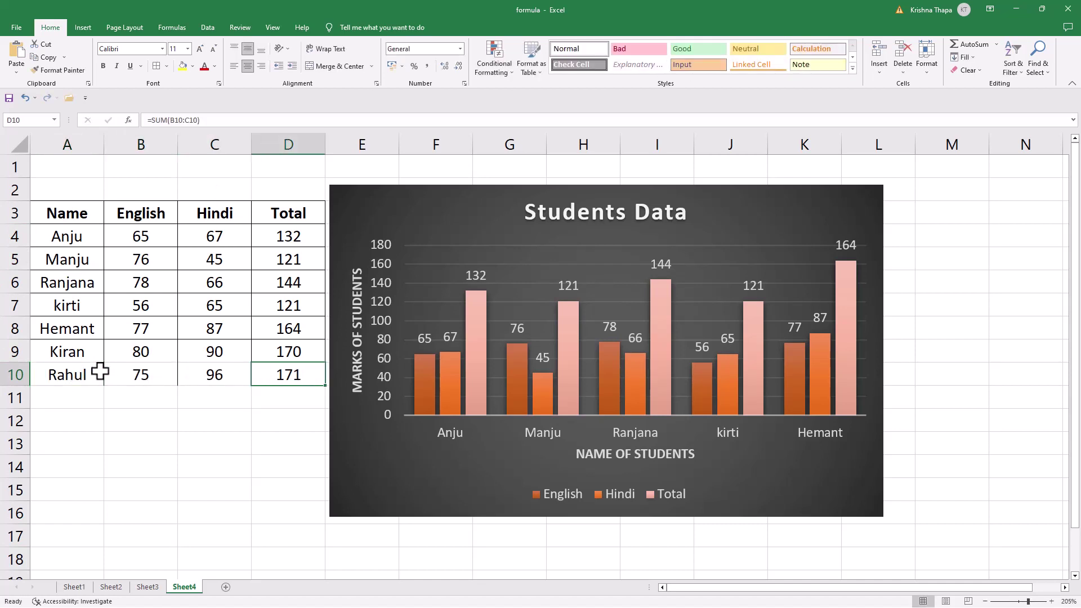
drag(32, 222, 284, 377)
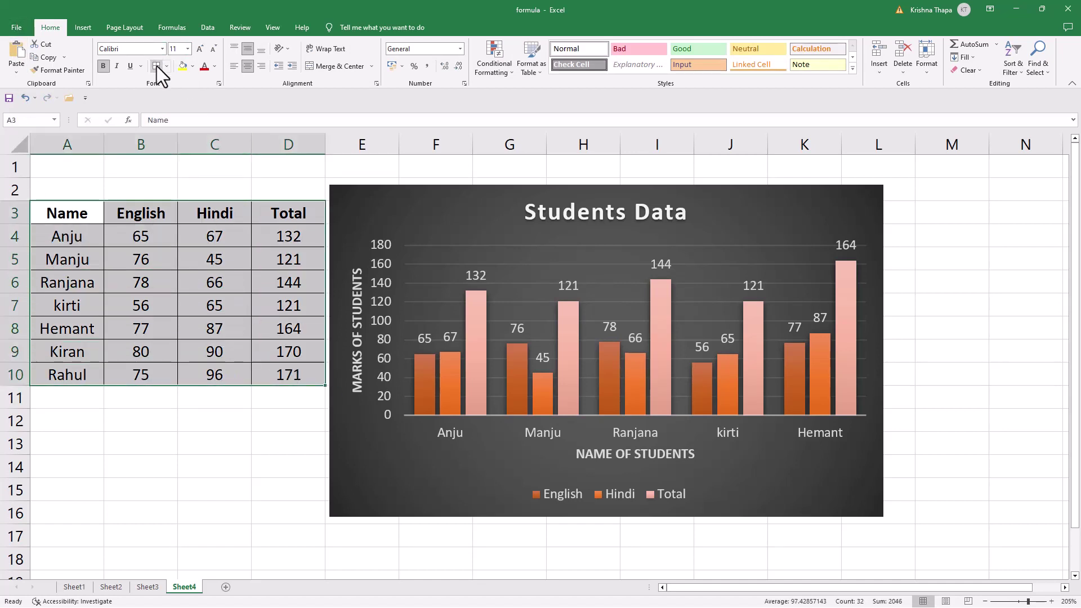
click(118, 333)
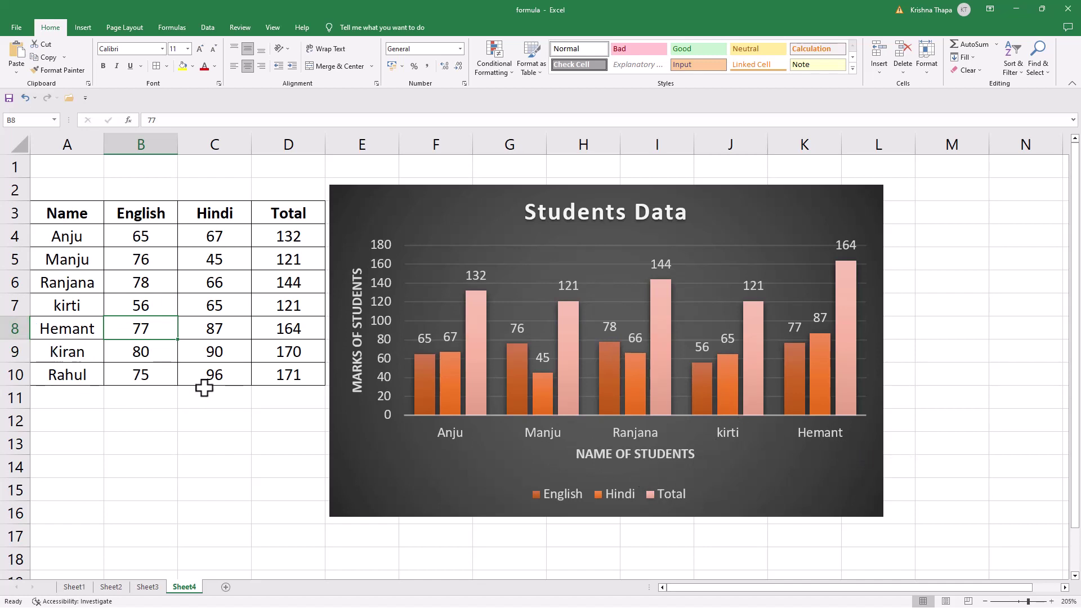
- Set the chart data range to A3:D10 to add Kiran and Rahul, then nudge the chart right
click(417, 195)
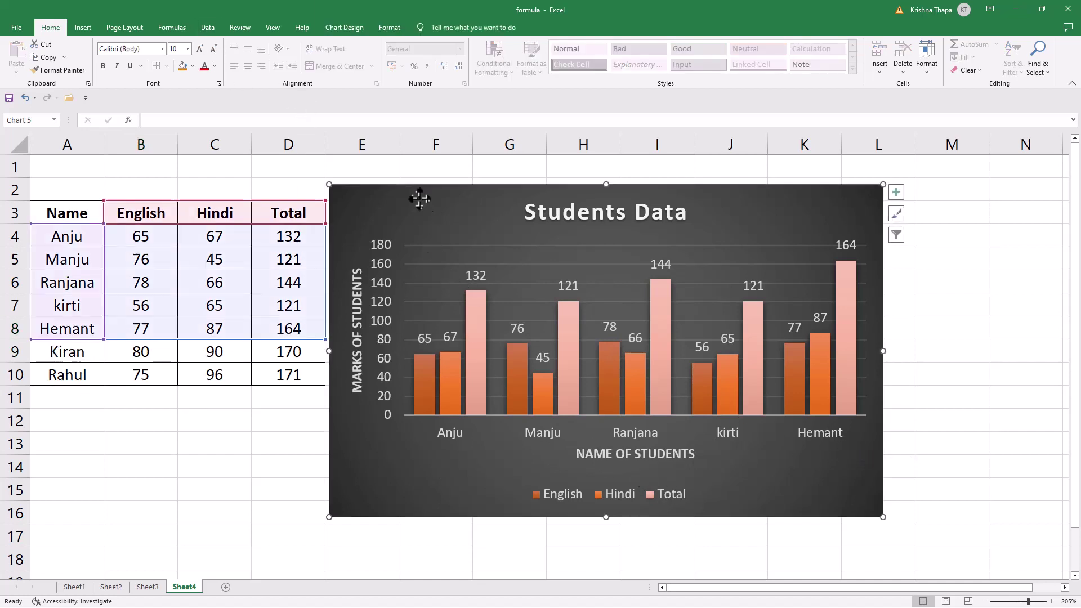
click(332, 26)
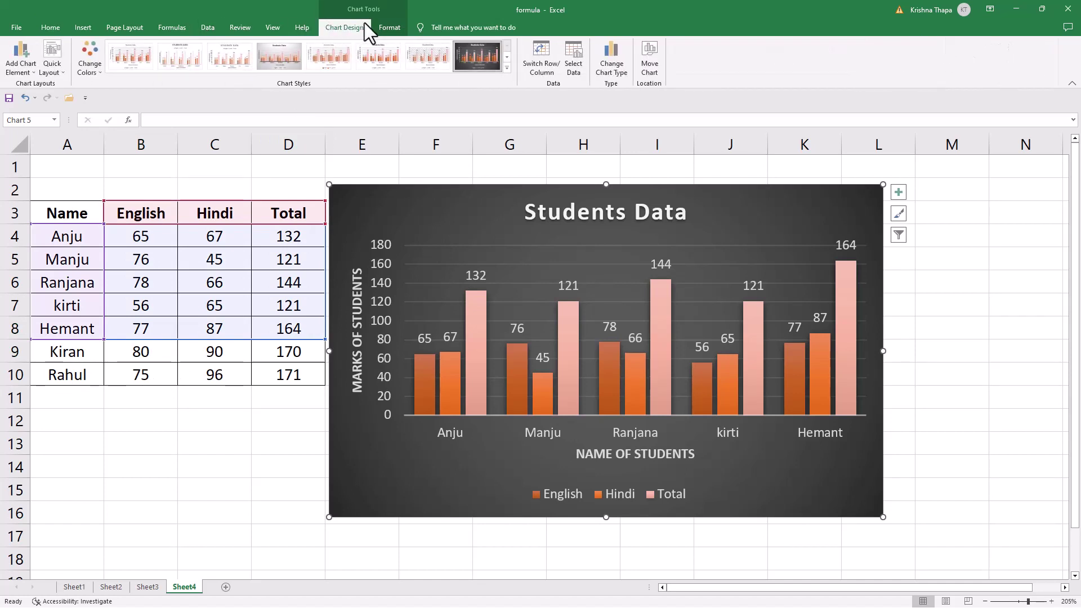
click(580, 64)
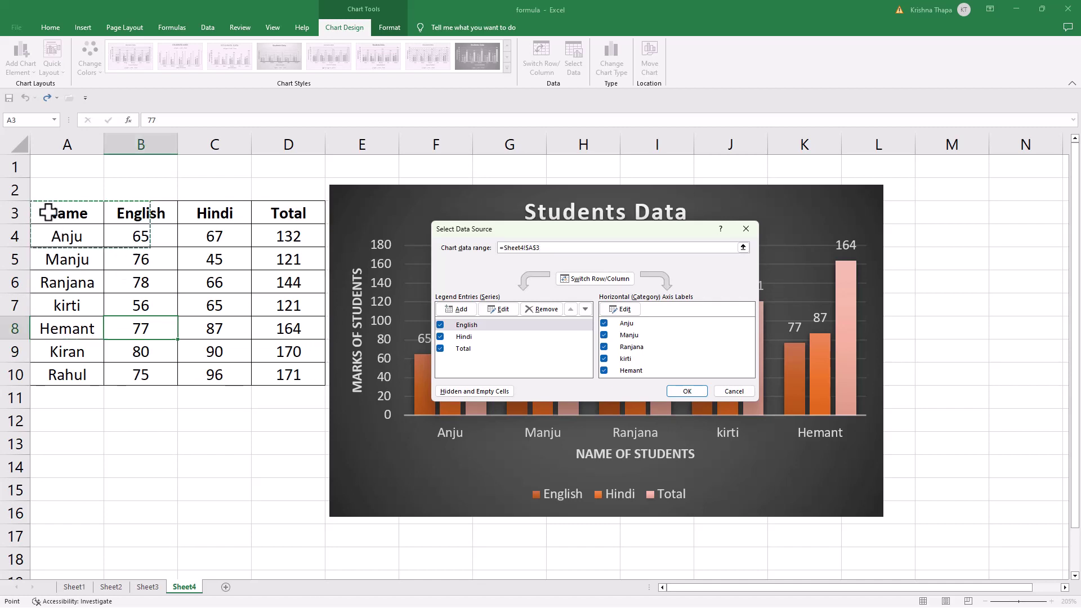
drag(47, 211, 253, 378)
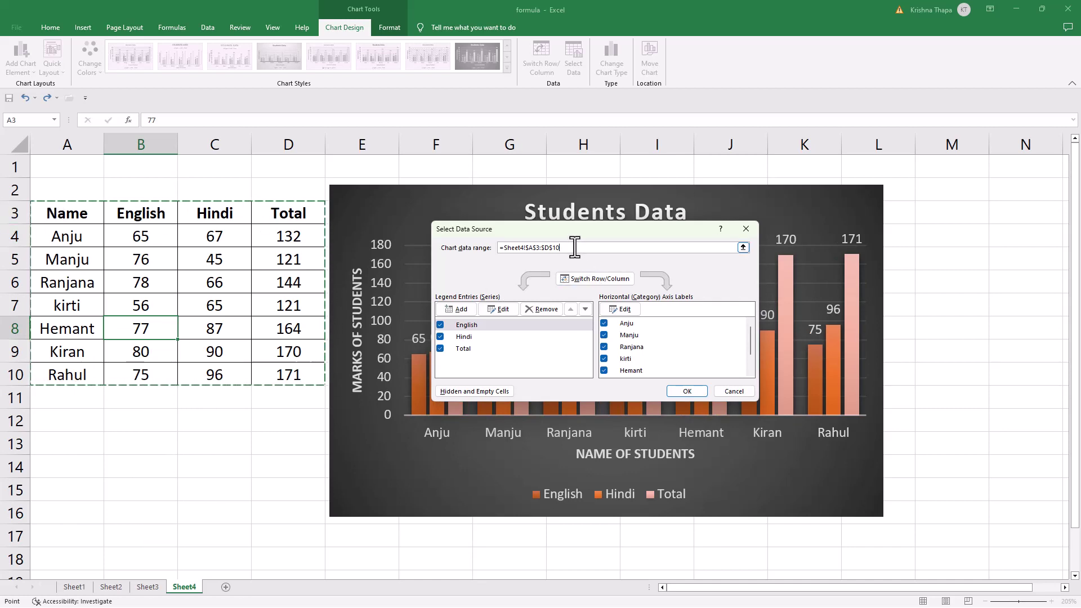
drag(574, 247, 495, 248)
click(569, 250)
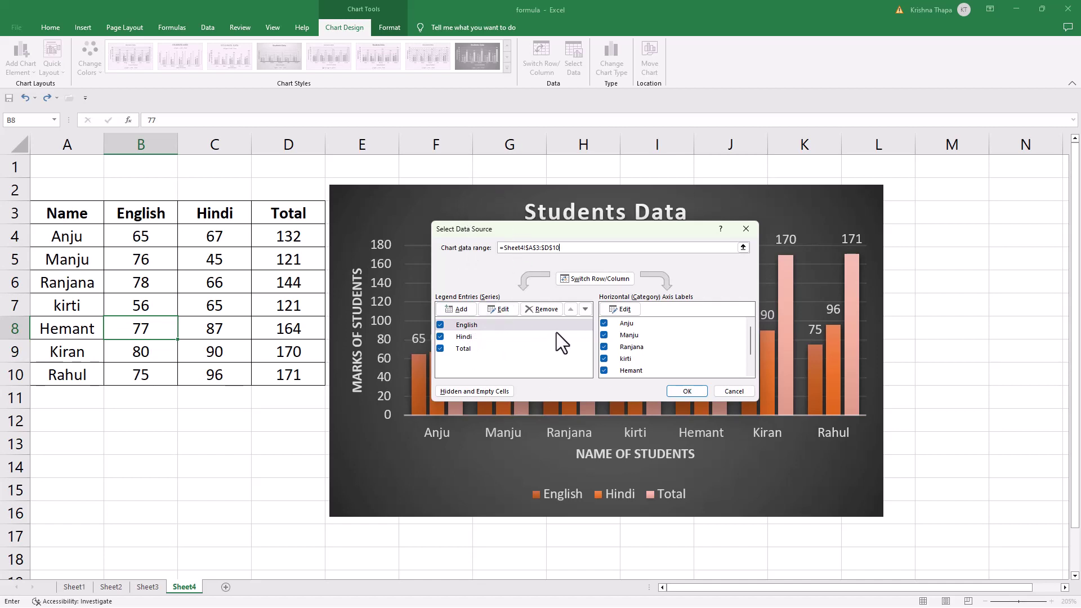
click(684, 394)
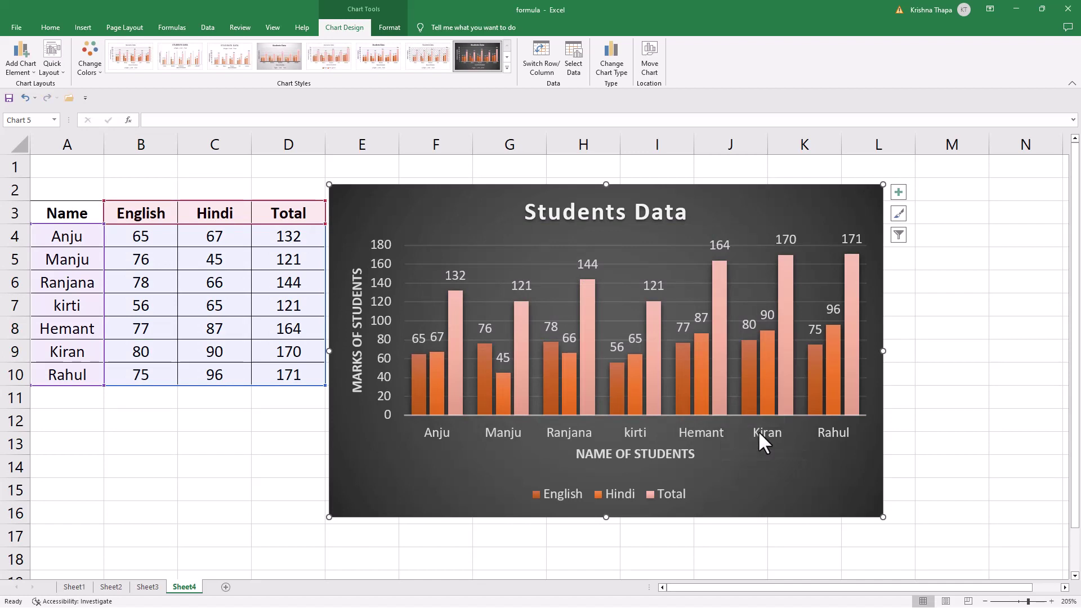
mouse_move(755, 430)
mouse_down()
mouse_move(742, 433)
mouse_move(767, 434)
mouse_up()
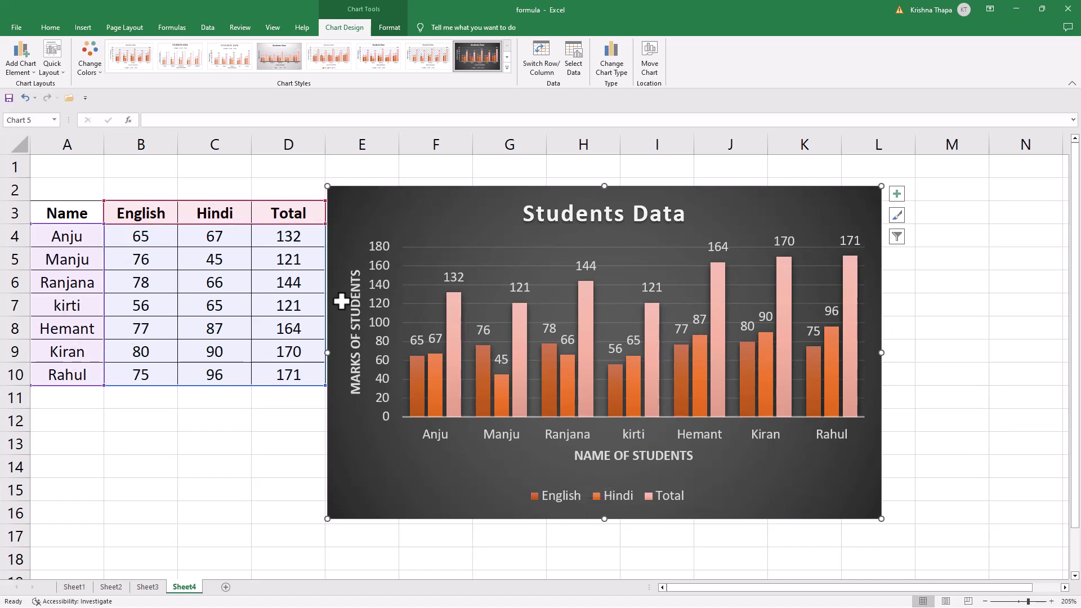
- Insert a new column D before Total and give it the header 'IT'
click(294, 145)
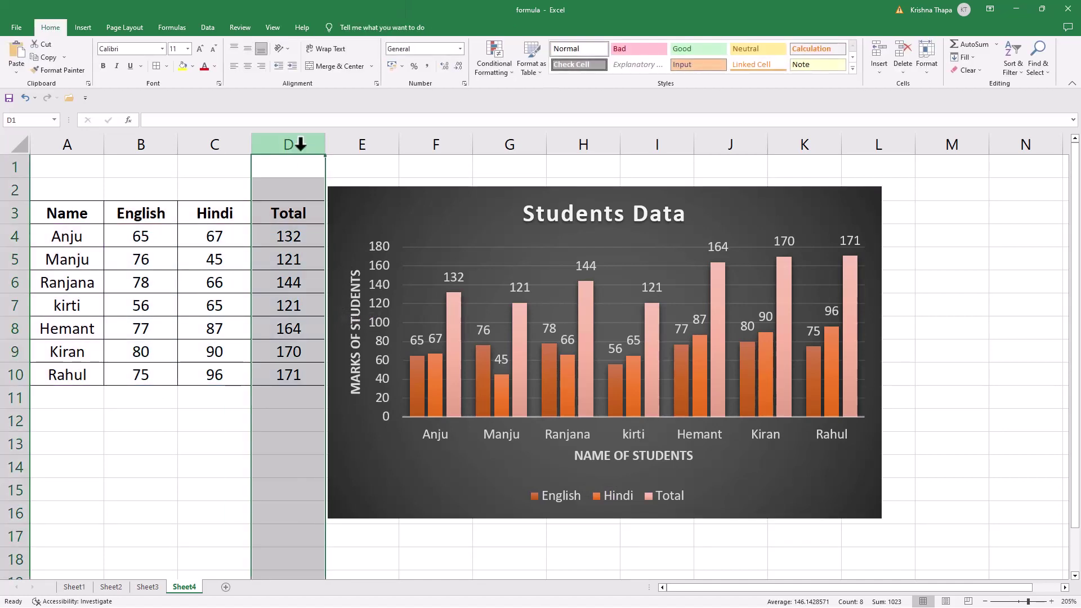
right_click(294, 144)
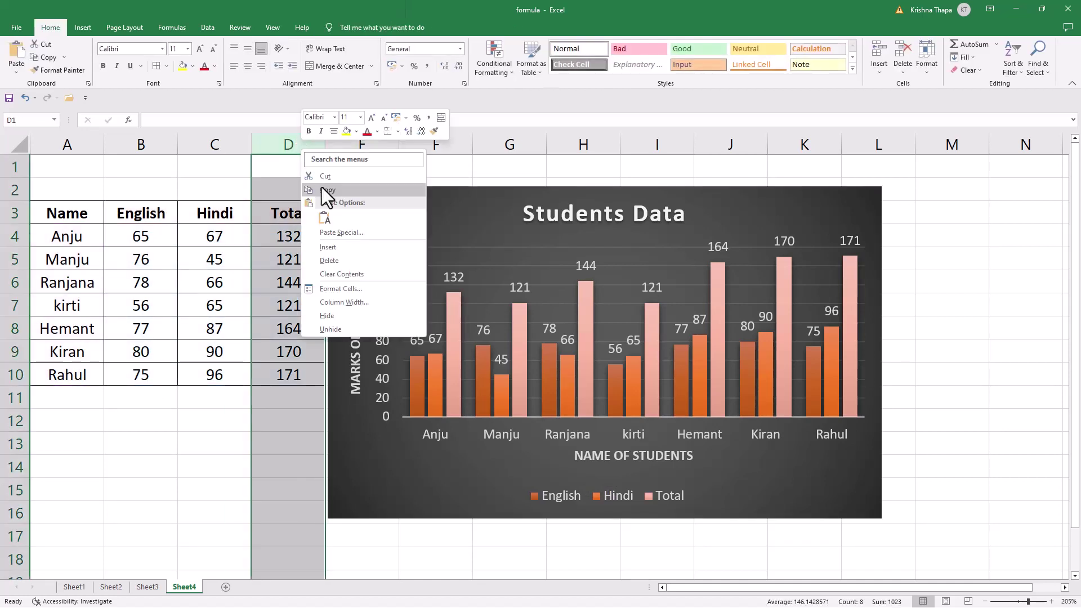
click(335, 247)
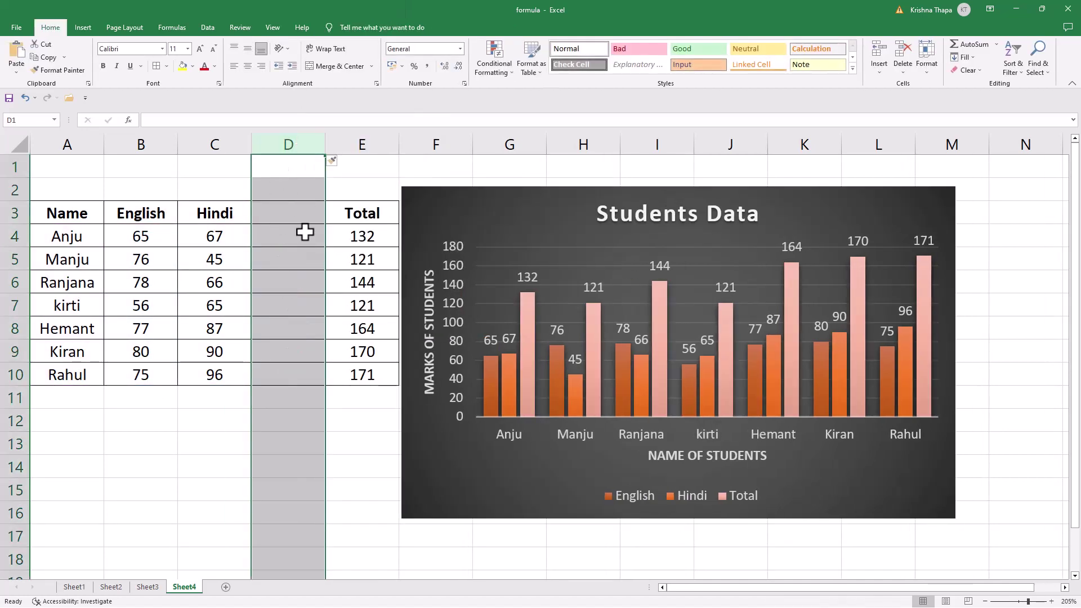
click(304, 216)
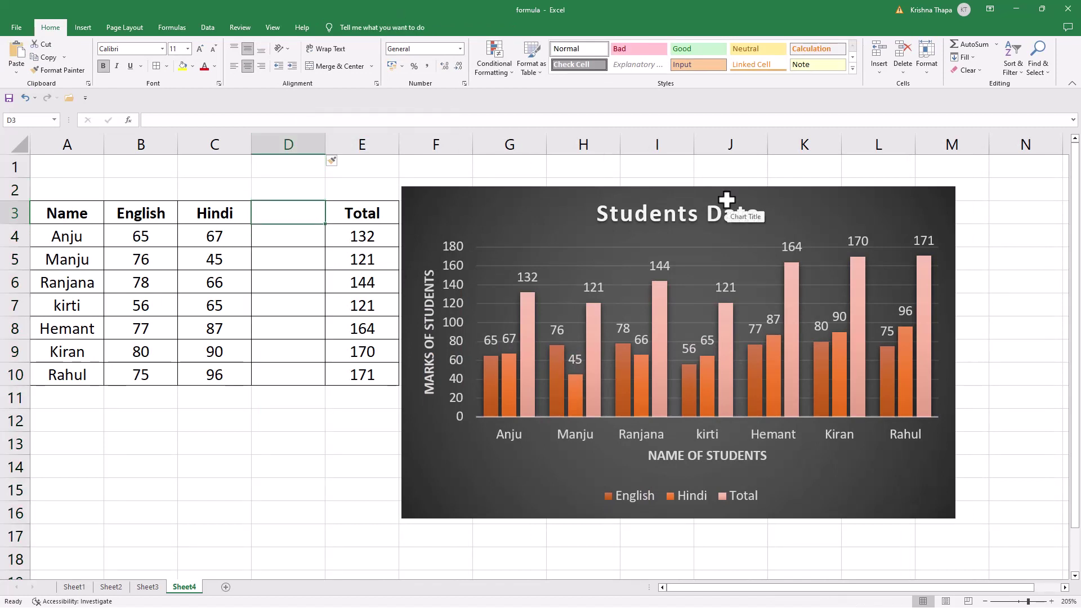
text(IT)
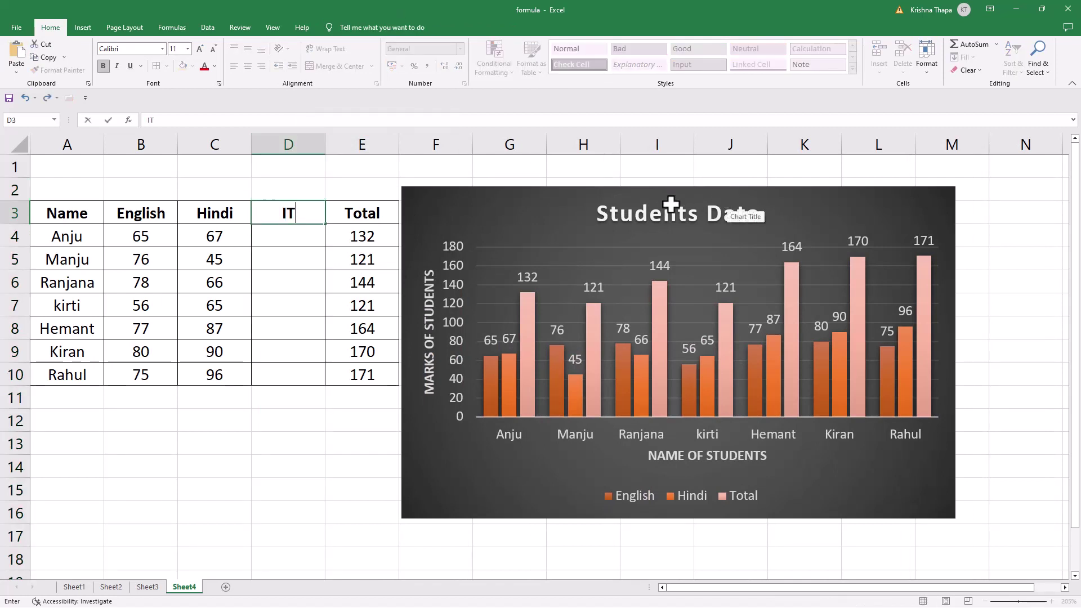
click(282, 239)
- Enter IT marks 40, 30, 53, 62, 86, 45 and 90 in D4:D10
text(40)
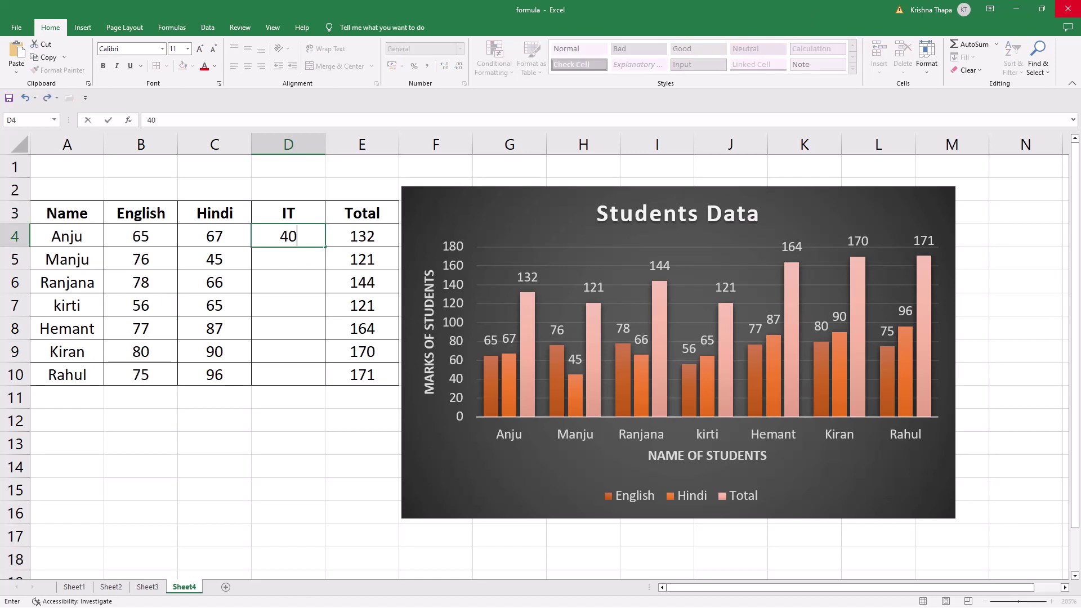
key(Return)
text(30)
key(Return)
text(536)
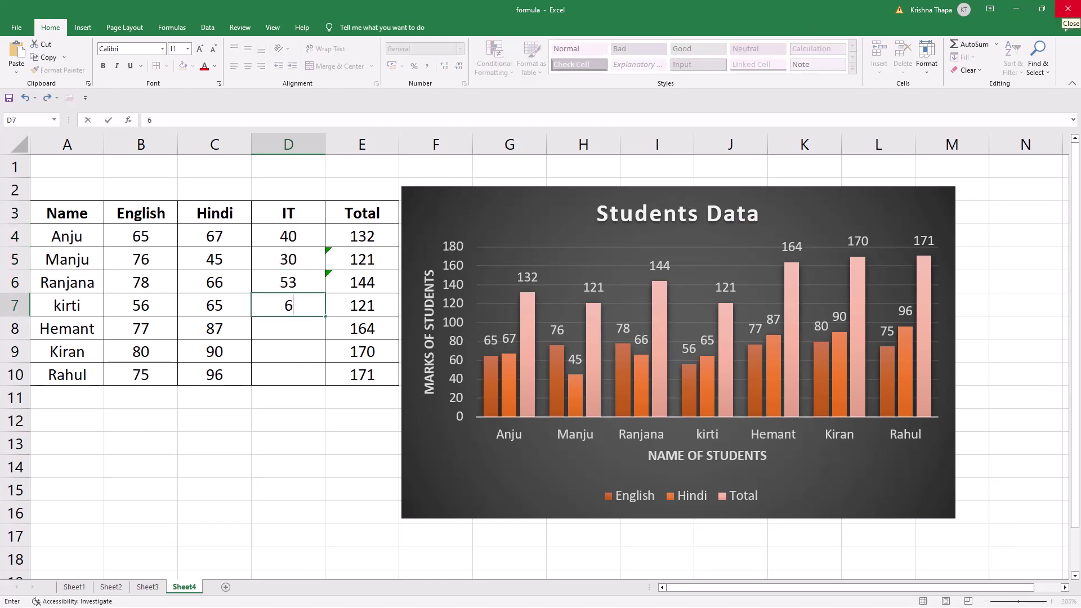
text(2)
key(Return)
text(86 45 90)
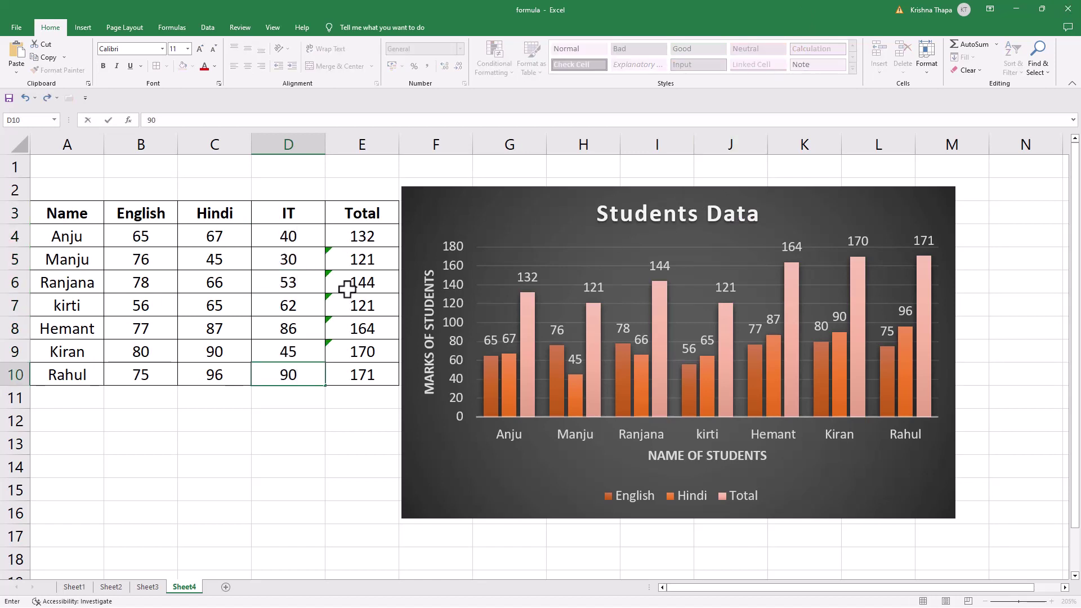
click(290, 403)
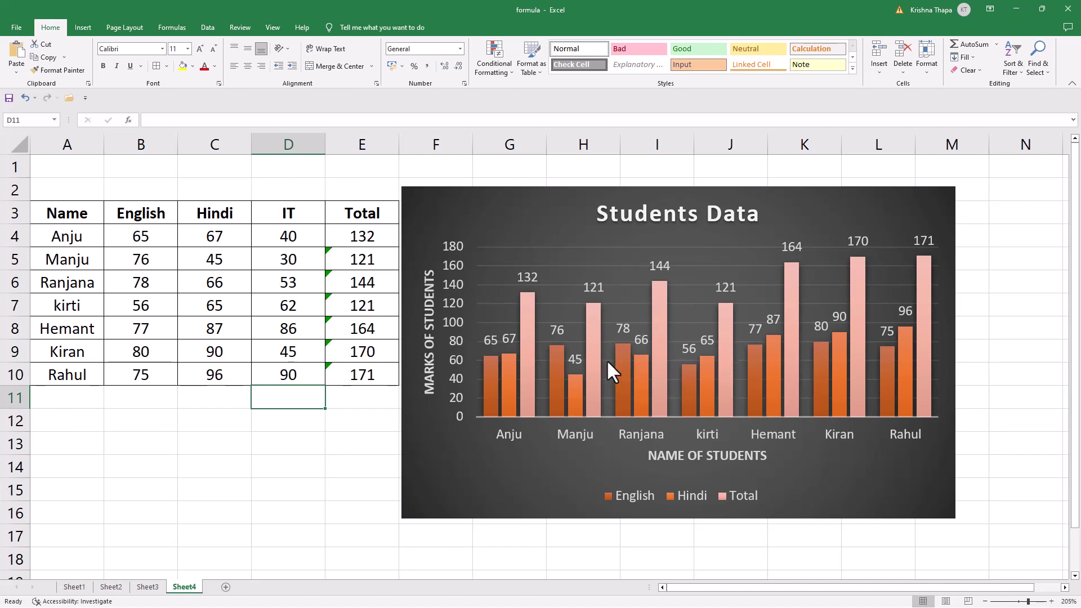
- Change the chart data range to A3:E10 so IT becomes a fourth series
click(446, 214)
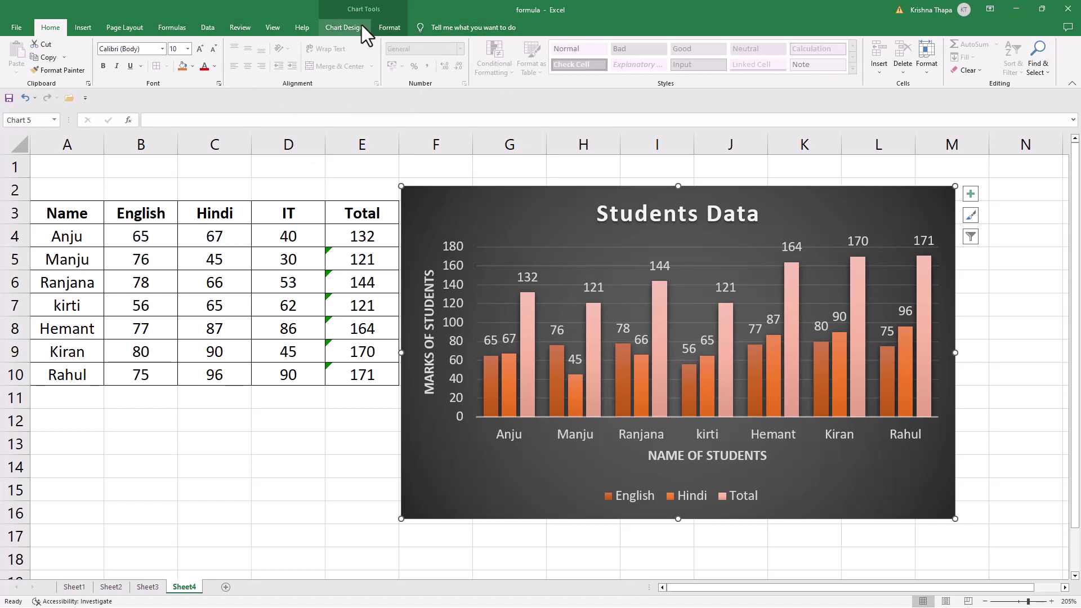
click(350, 28)
click(578, 65)
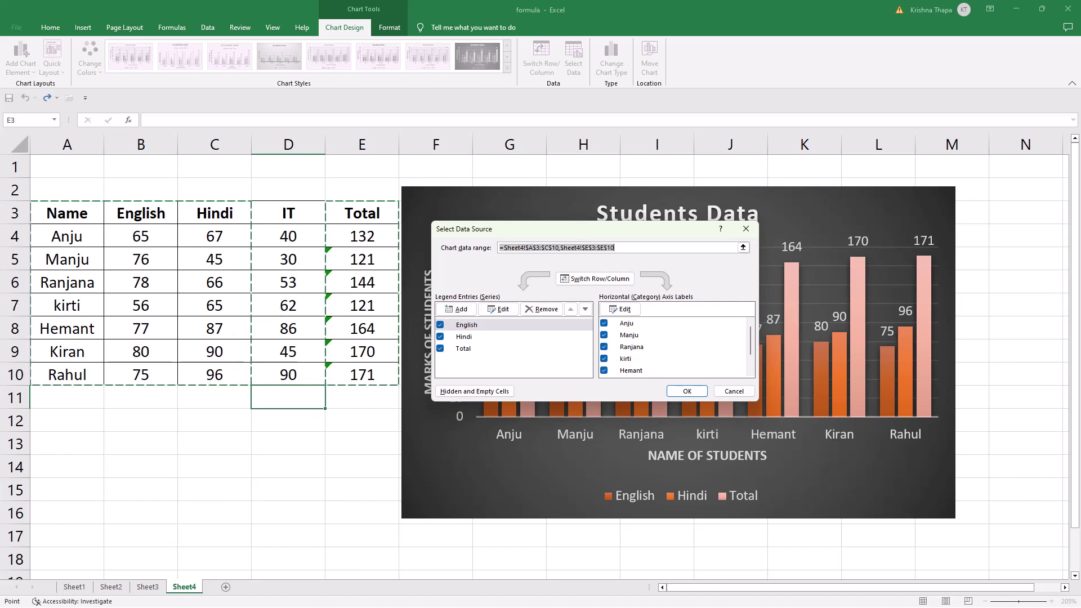
drag(53, 207, 366, 373)
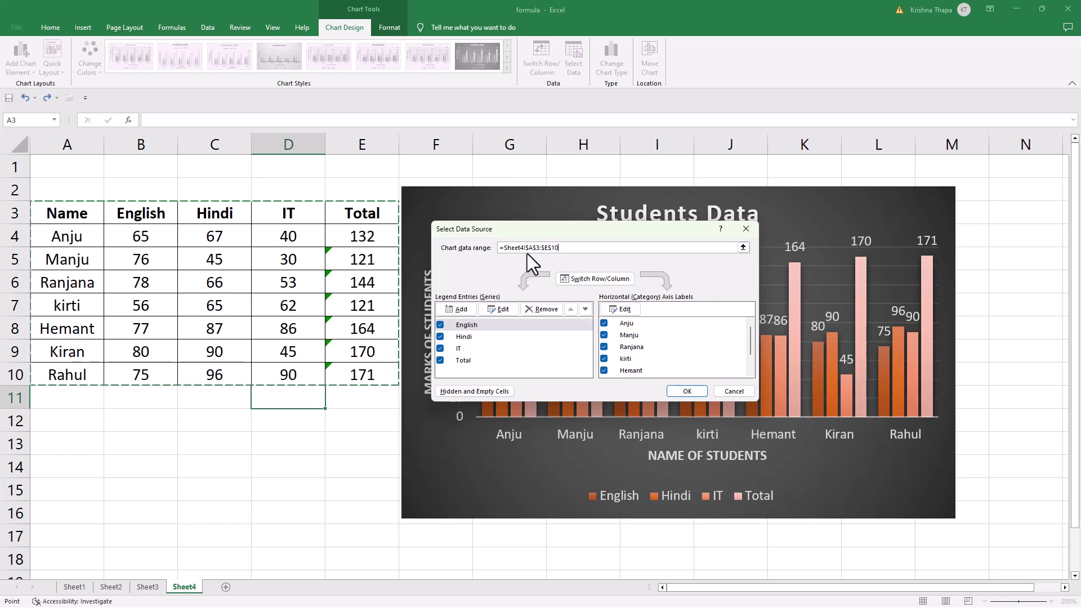
drag(558, 248, 495, 248)
click(689, 390)
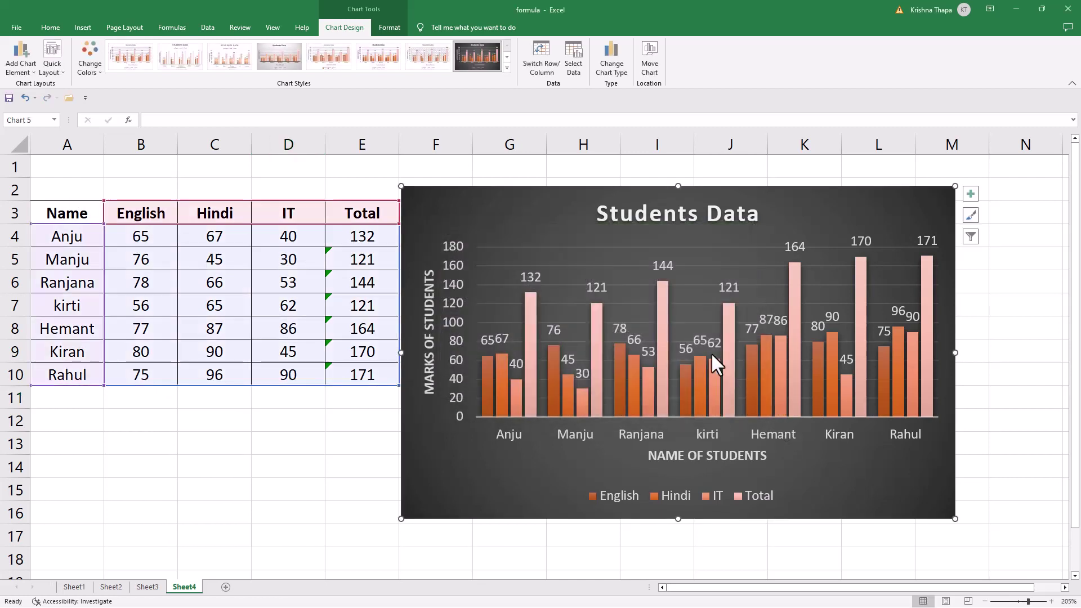
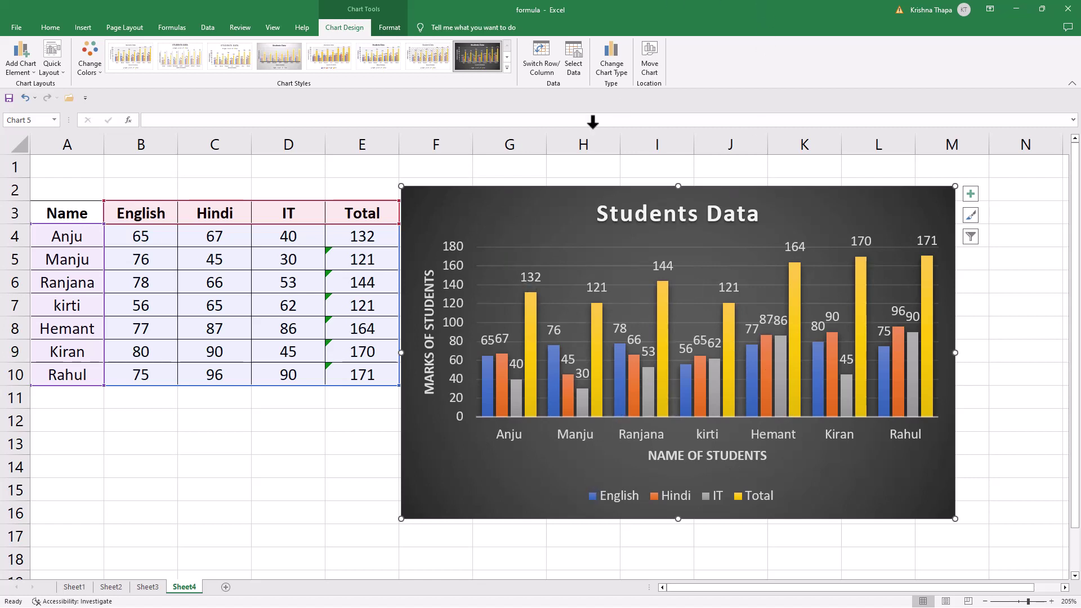
- Change the chart type to Area, then switch it to a Line chart
click(613, 68)
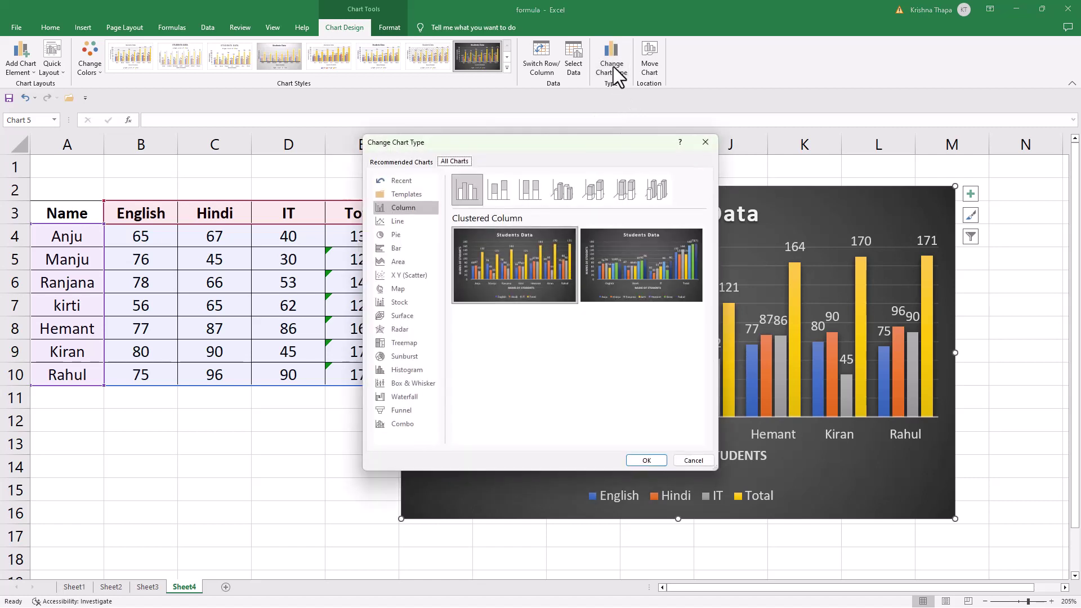
click(398, 262)
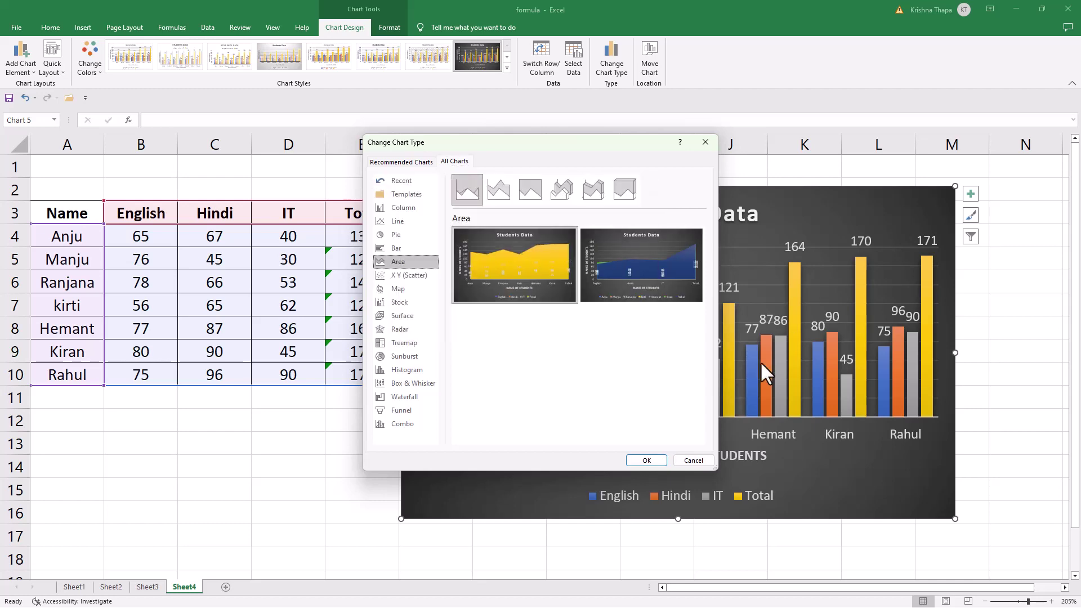
click(646, 461)
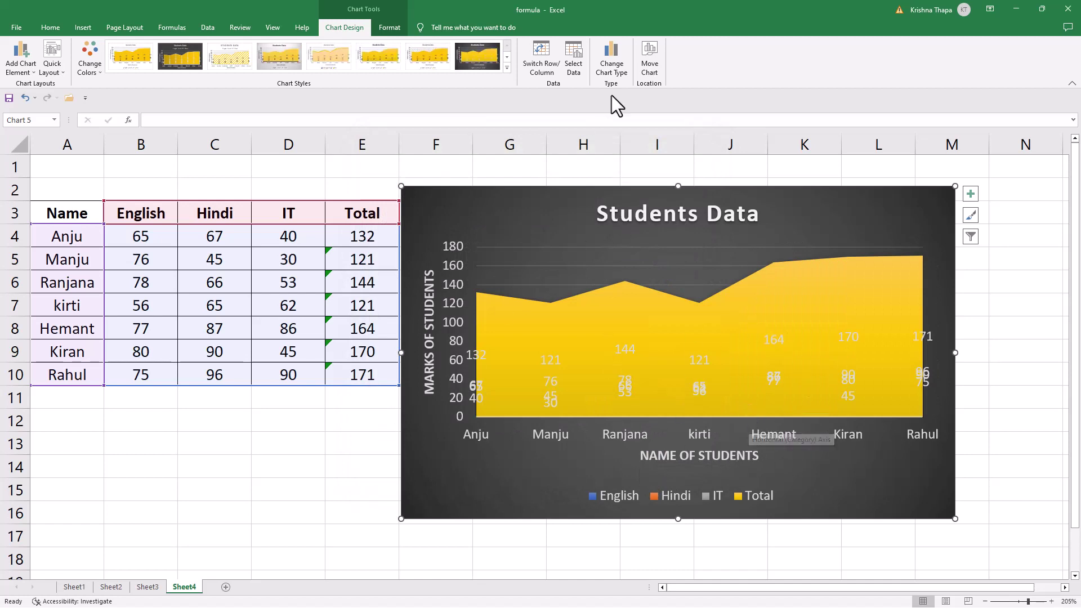
click(603, 60)
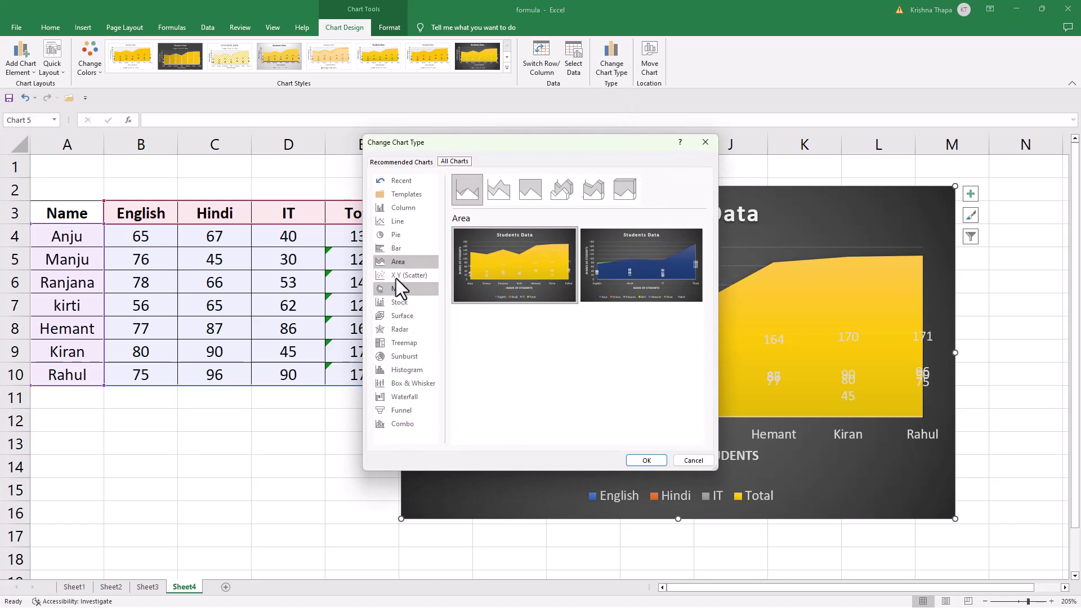
click(397, 219)
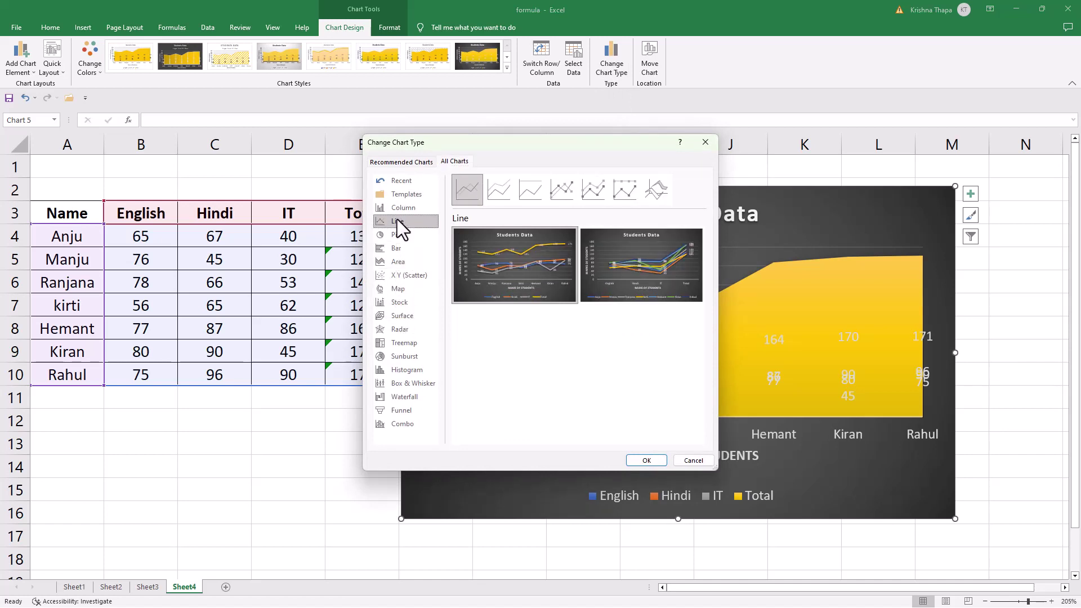
click(640, 460)
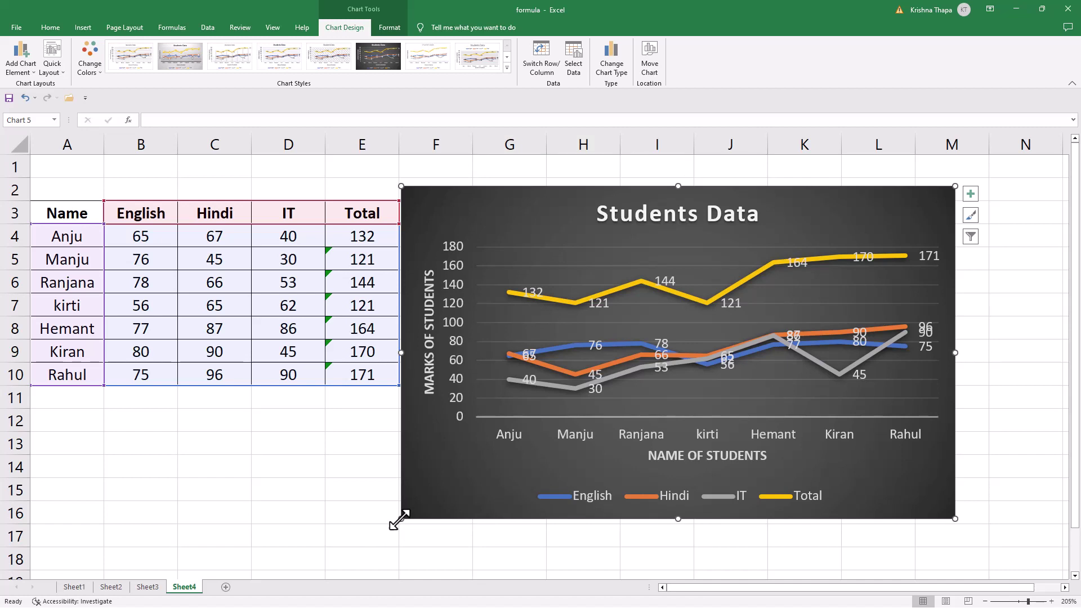
- Resize the chart from its corners and edges so it no longer covers the Total column
drag(399, 520, 508, 431)
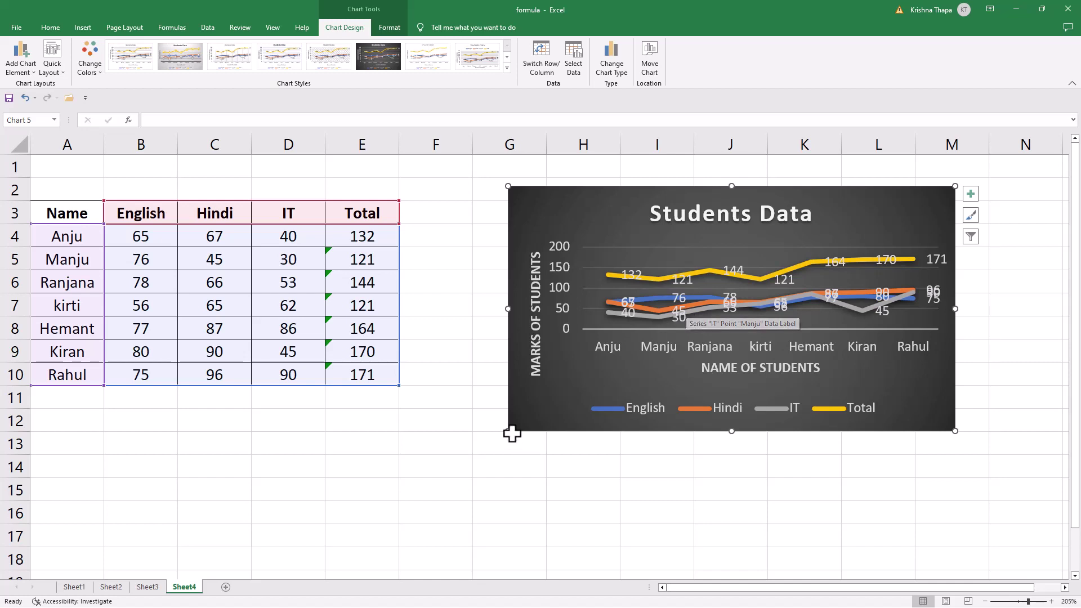
drag(507, 432, 313, 523)
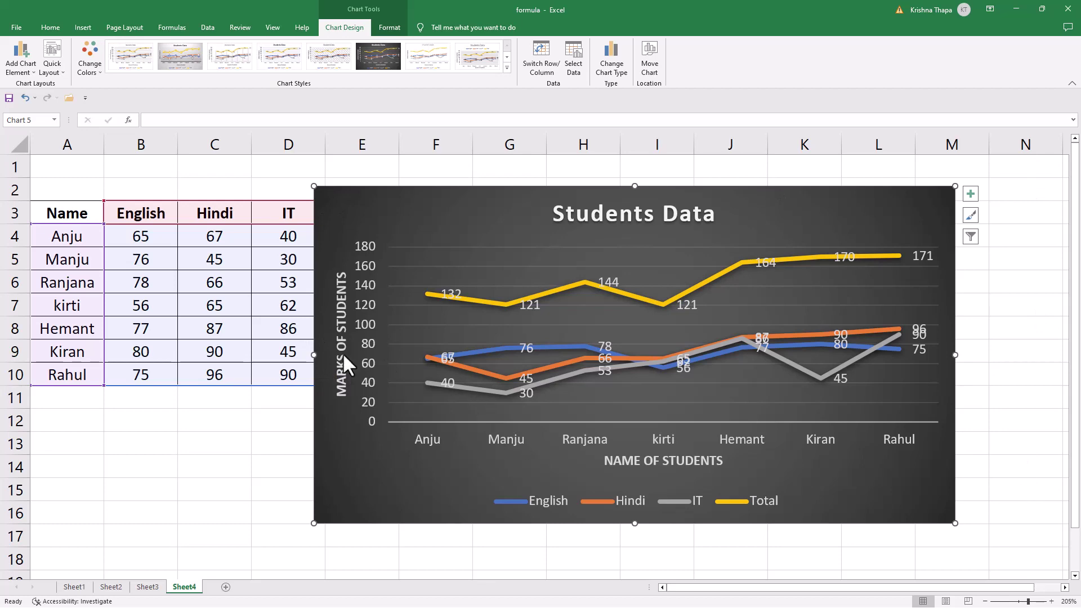
drag(313, 356, 457, 356)
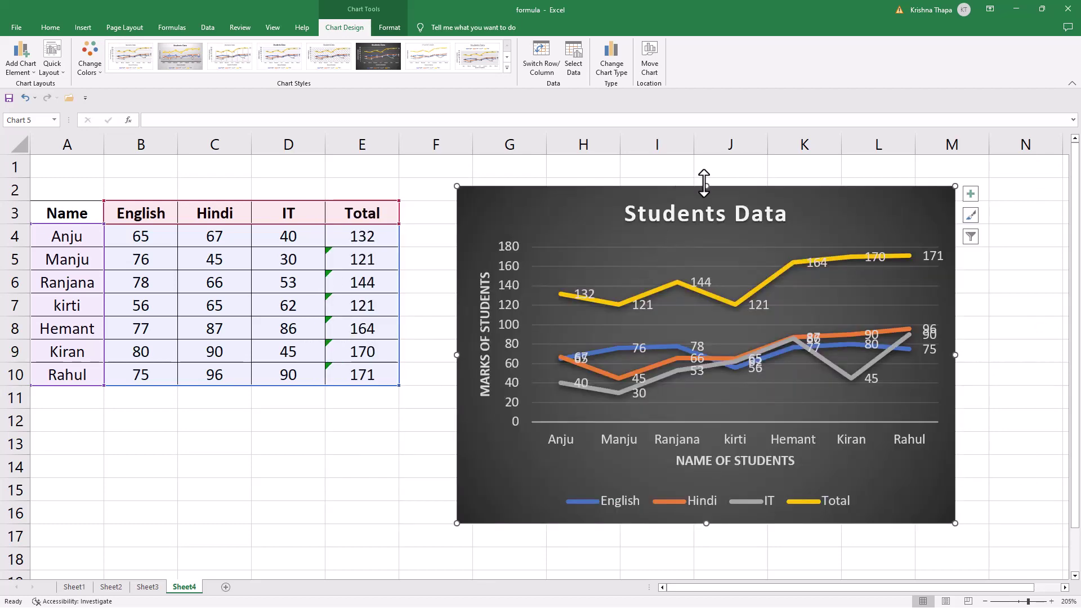
drag(707, 185, 706, 276)
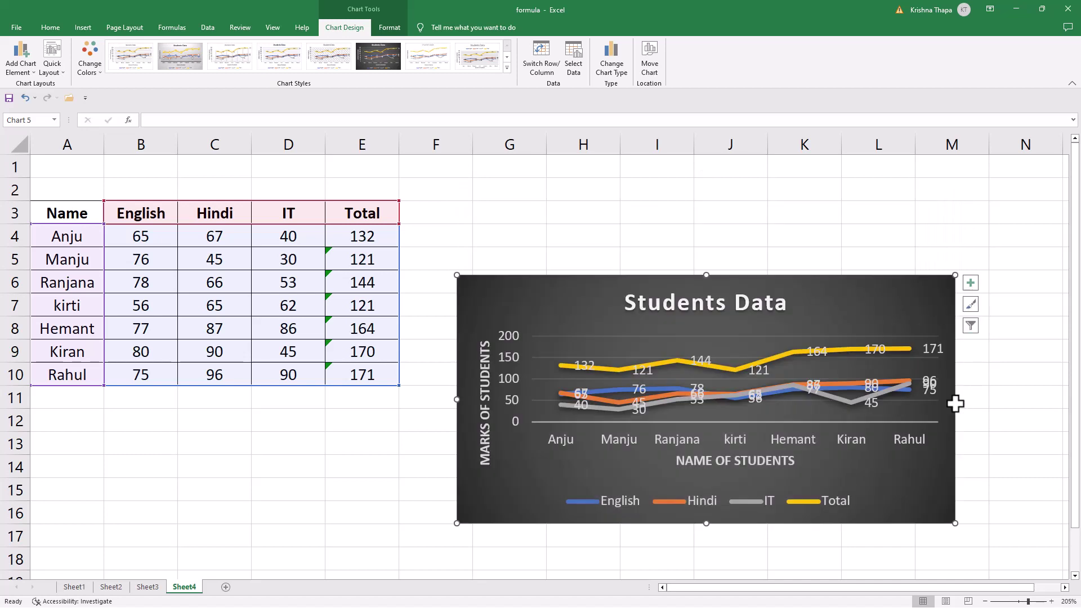
drag(955, 399, 777, 446)
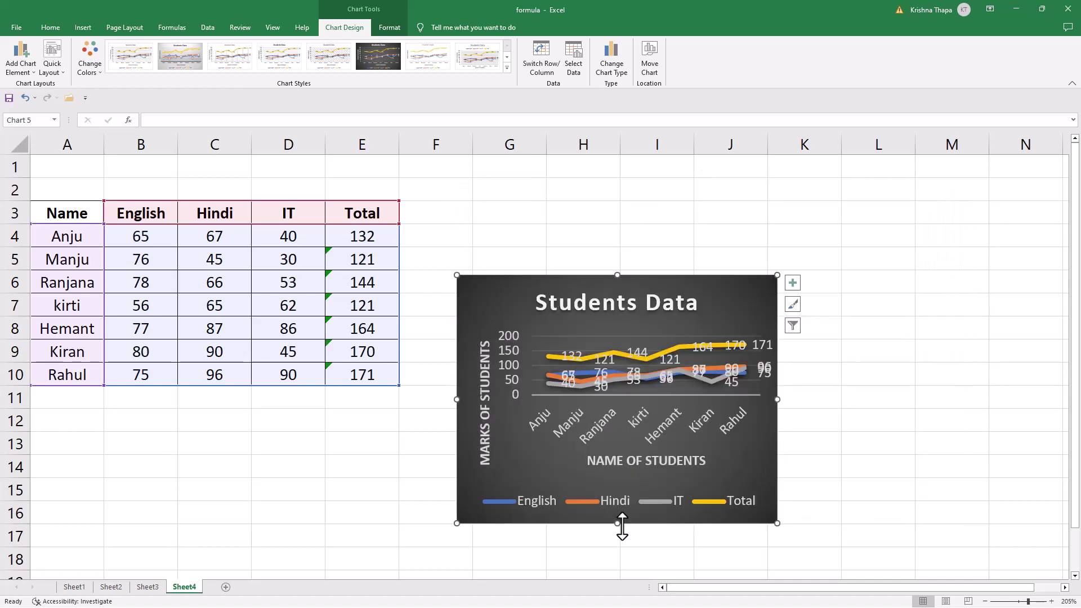
drag(622, 524, 617, 454)
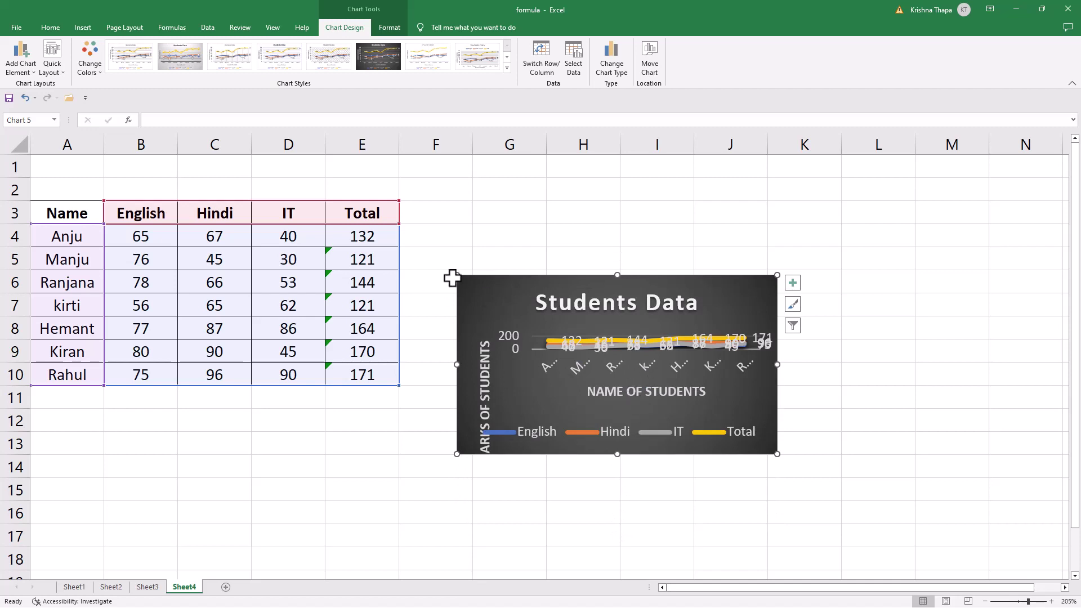
drag(455, 275, 197, 212)
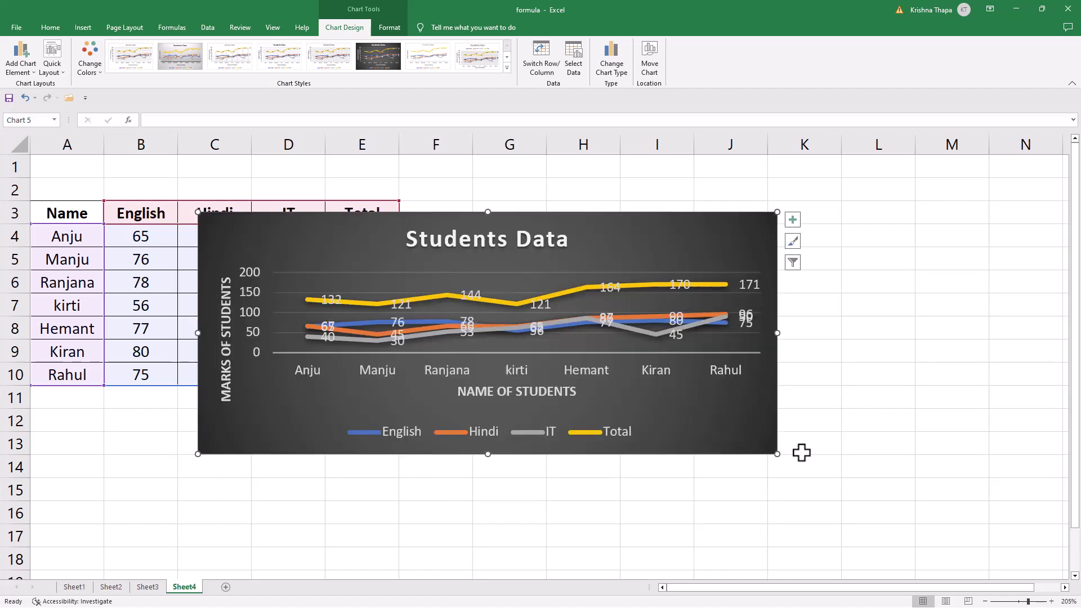
drag(777, 454, 811, 509)
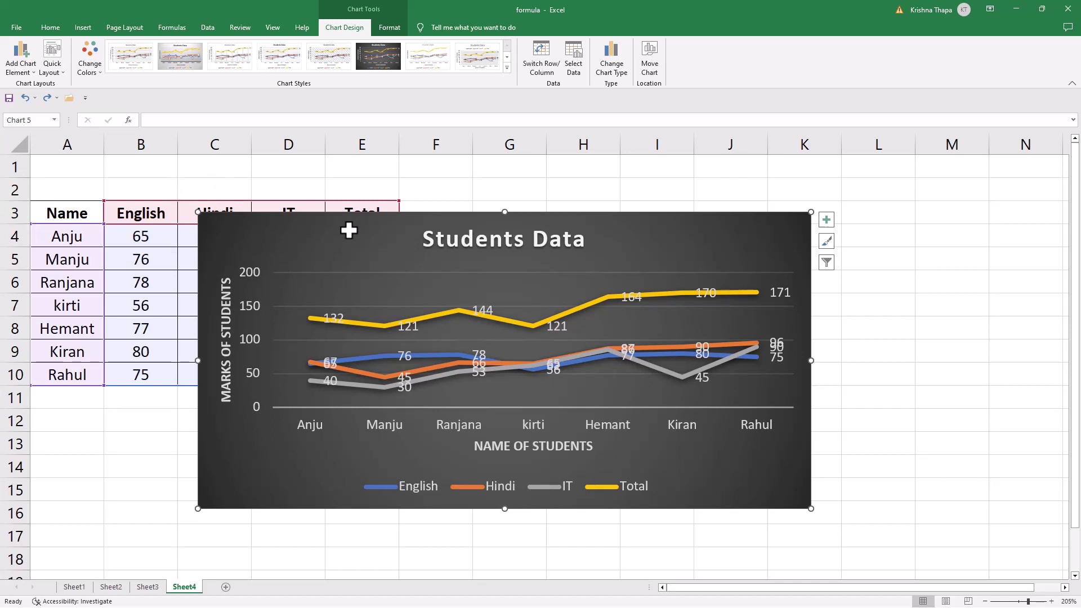
- Move the chart off the table to sit on its right
mouse_move(348, 230)
mouse_down()
mouse_move(558, 208)
mouse_move(545, 106)
mouse_move(390, 244)
mouse_move(586, 169)
mouse_move(640, 248)
mouse_move(538, 205)
mouse_move(584, 198)
mouse_up()
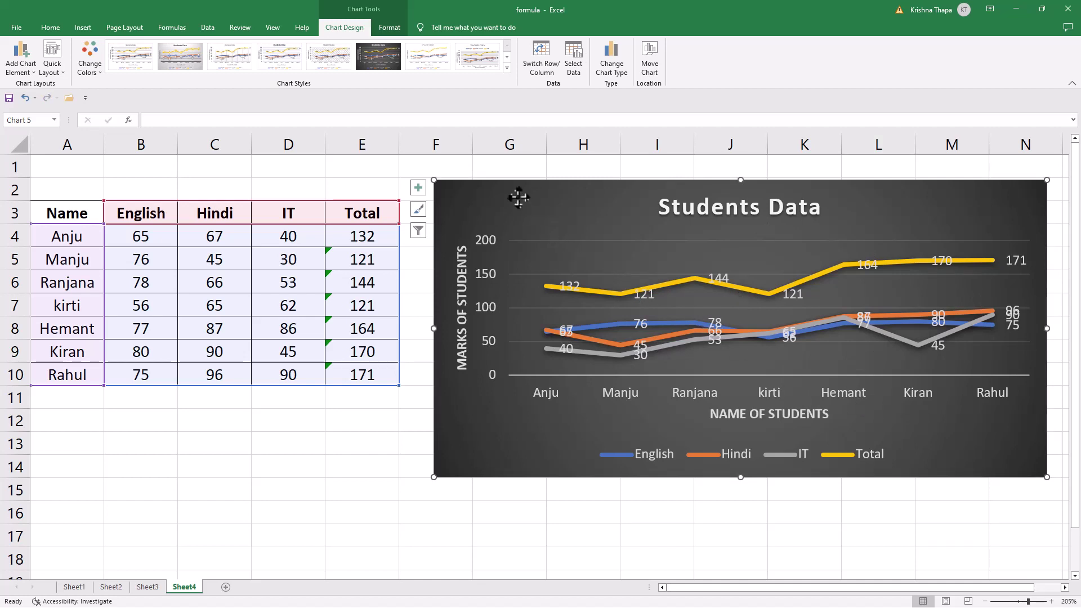
drag(518, 197, 248, 87)
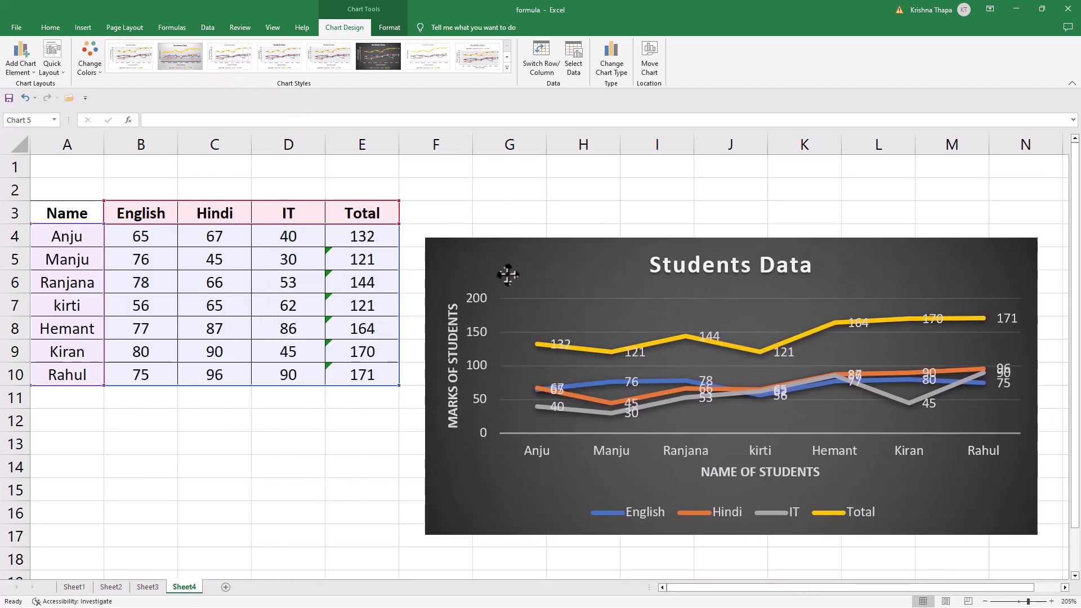
mouse_move(249, 87)
mouse_down()
mouse_move(471, 345)
mouse_move(525, 193)
mouse_up()
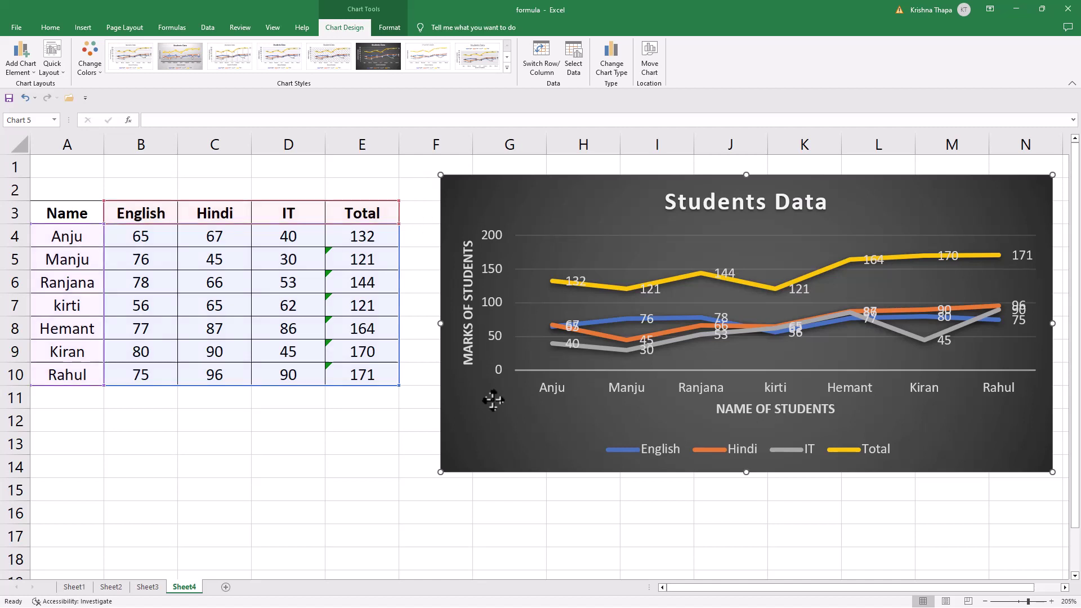
- Cut the chart from Sheet4 and select cell G3 on Sheet3
key(Delete)
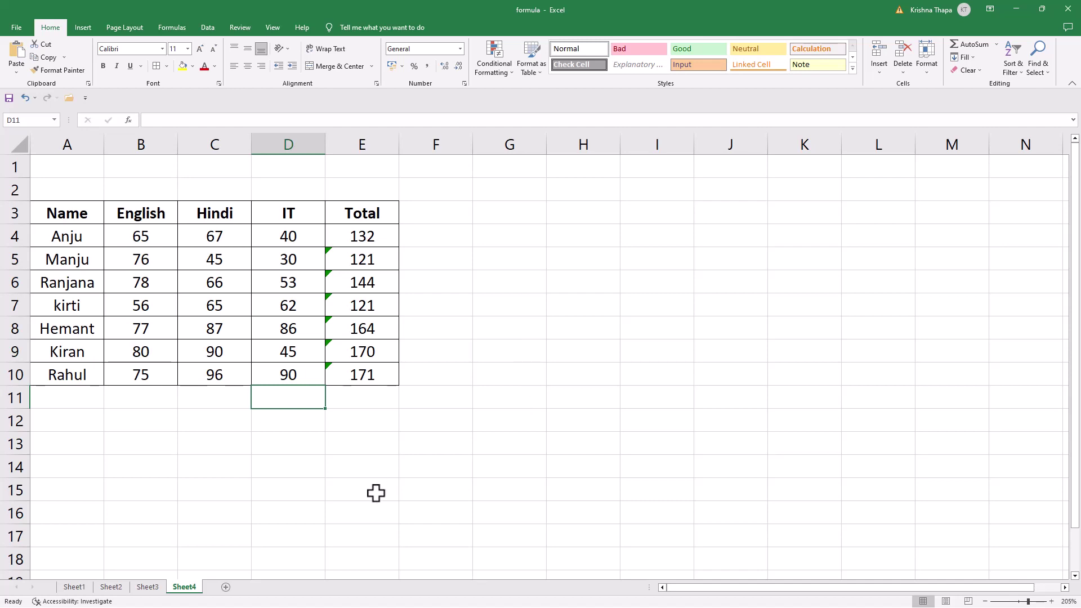
click(148, 588)
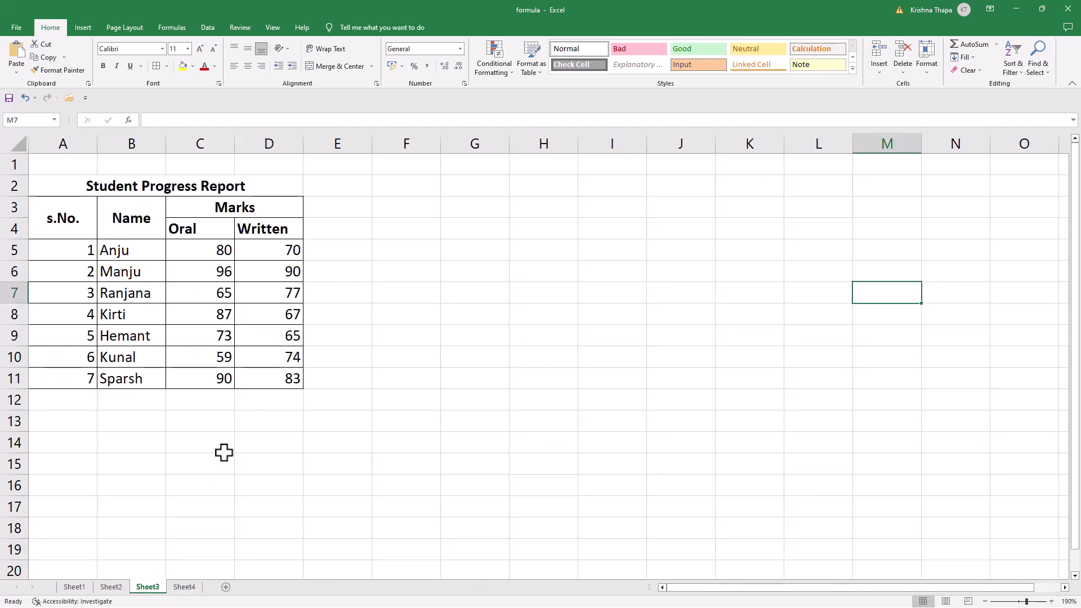
click(421, 194)
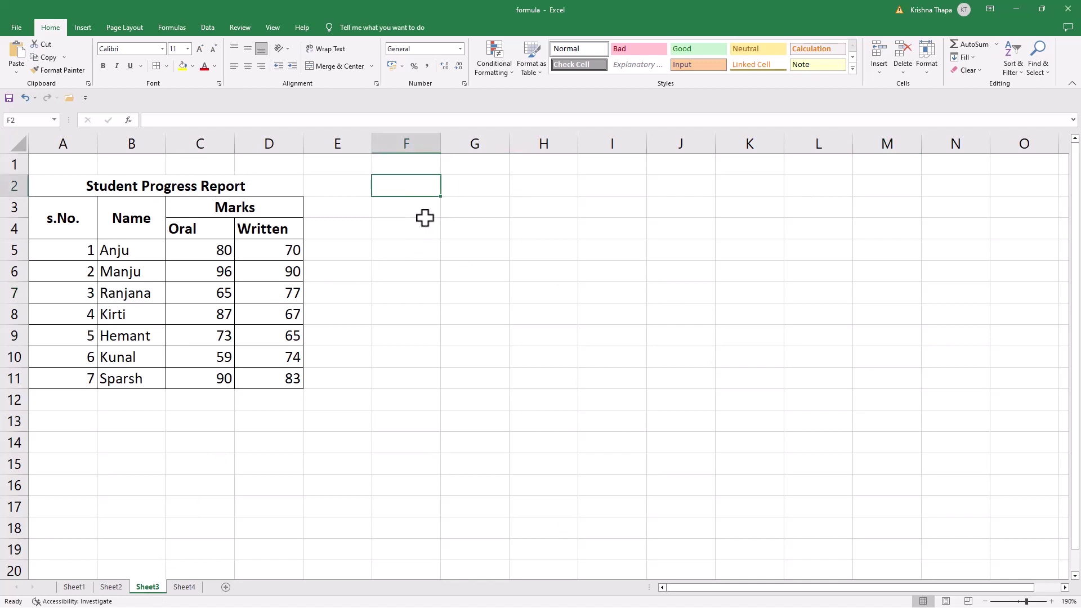
click(471, 212)
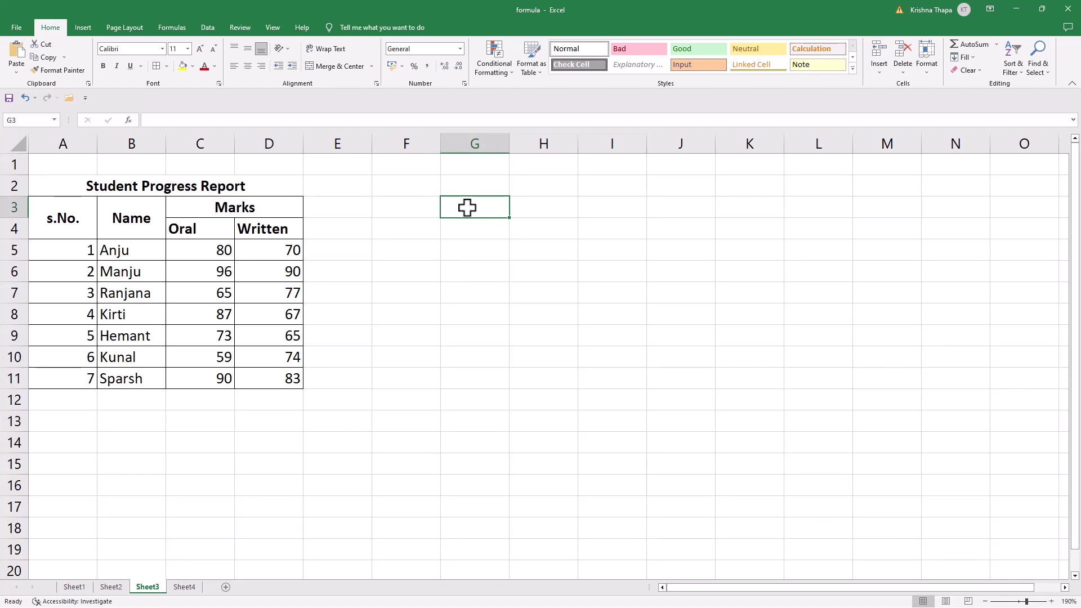
- Paste the chart at G3 on Sheet3, checking Sheet4 along the way
key(ctrl+v)
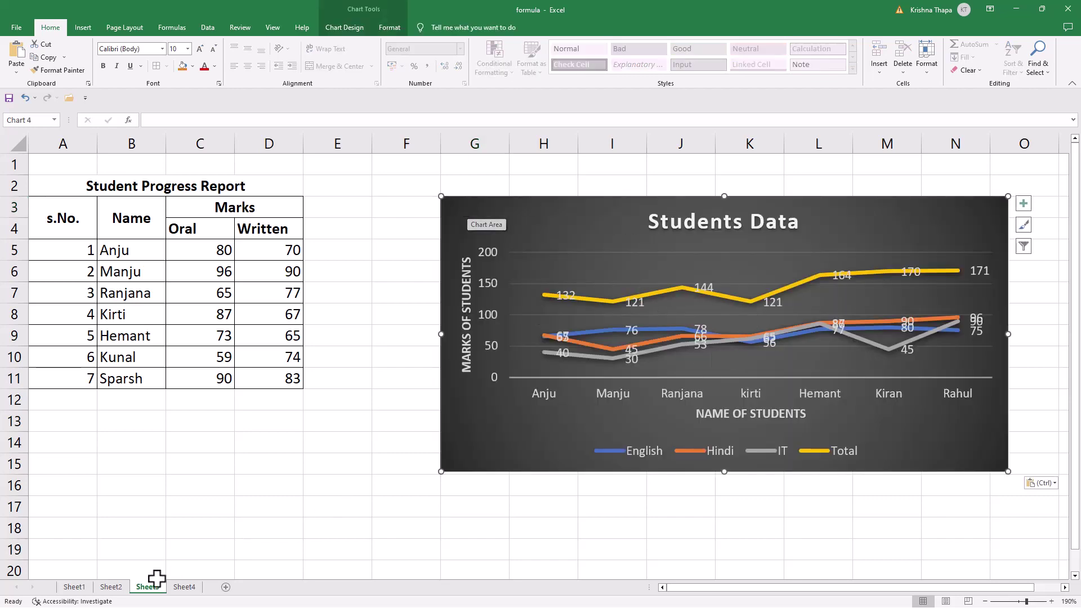
click(184, 589)
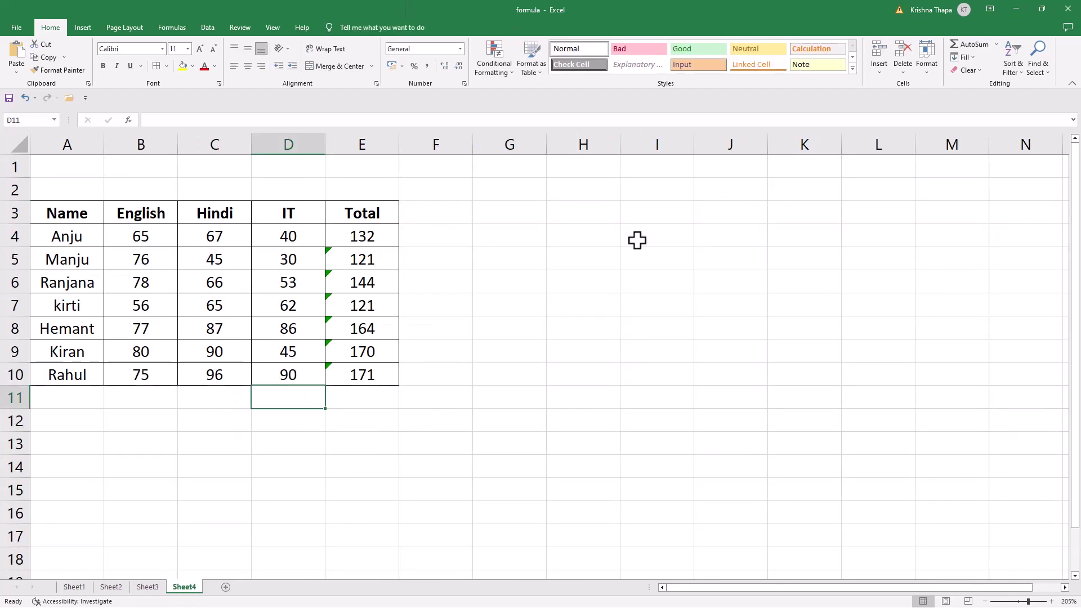
click(148, 591)
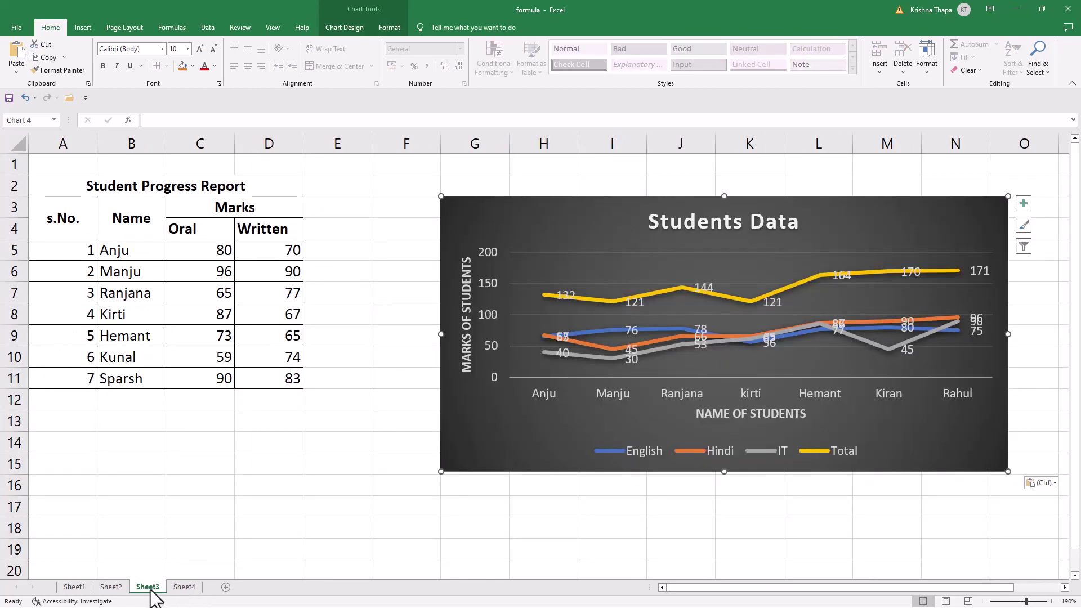
click(186, 588)
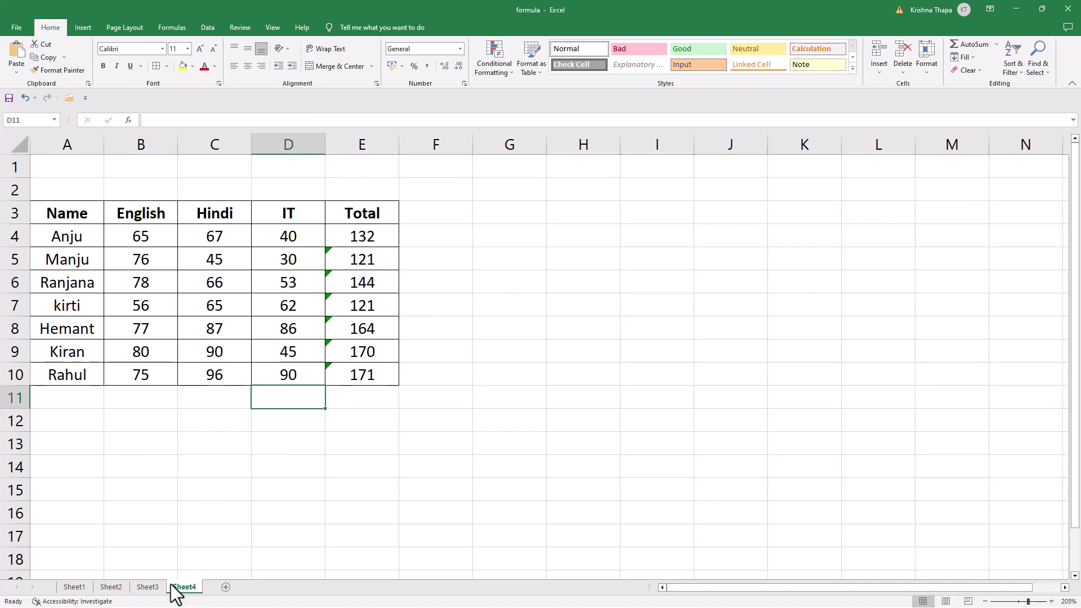
click(147, 587)
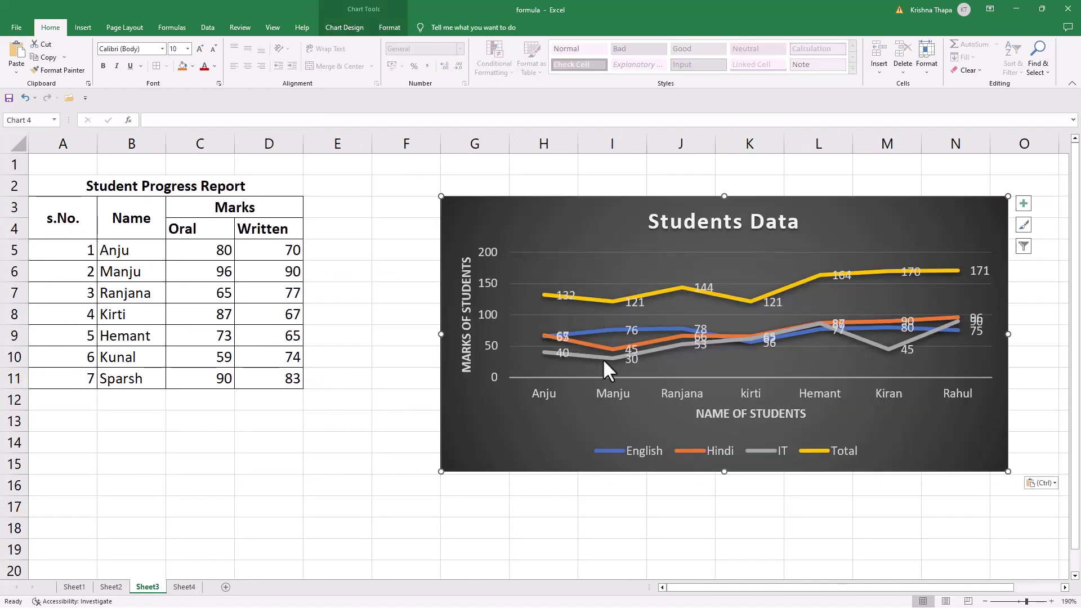
mouse_move(614, 337)
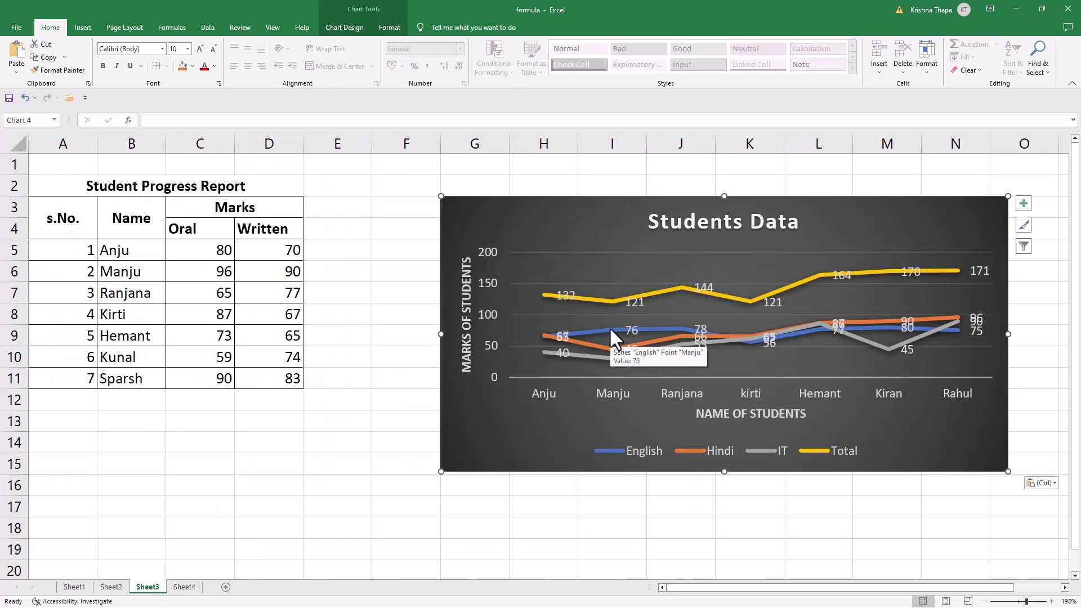
- Cut and re-paste the chart at H4, then drag it to start near F3
key(Delete)
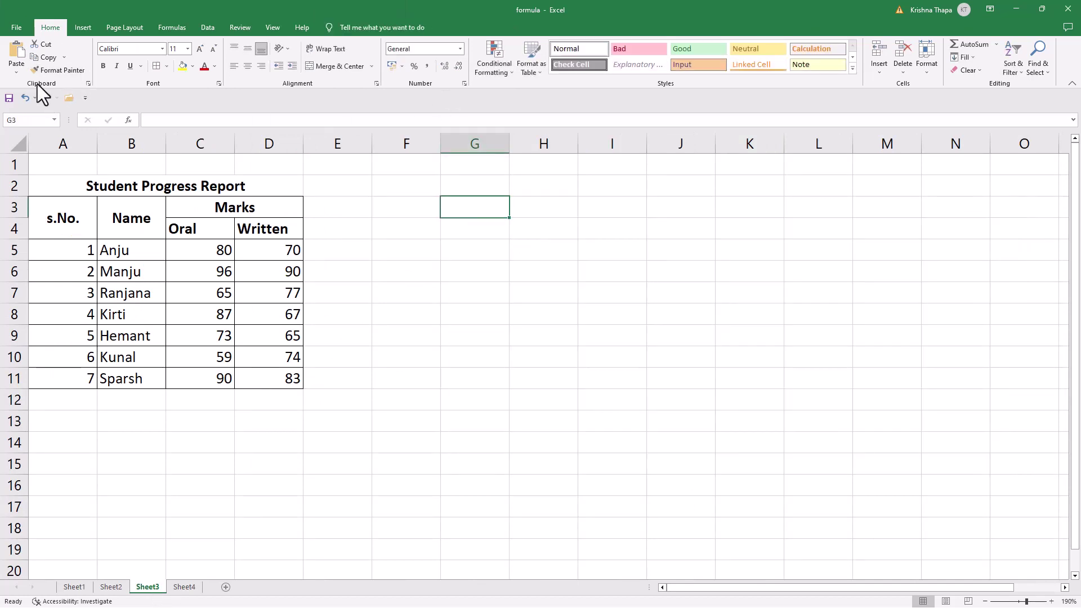
click(17, 54)
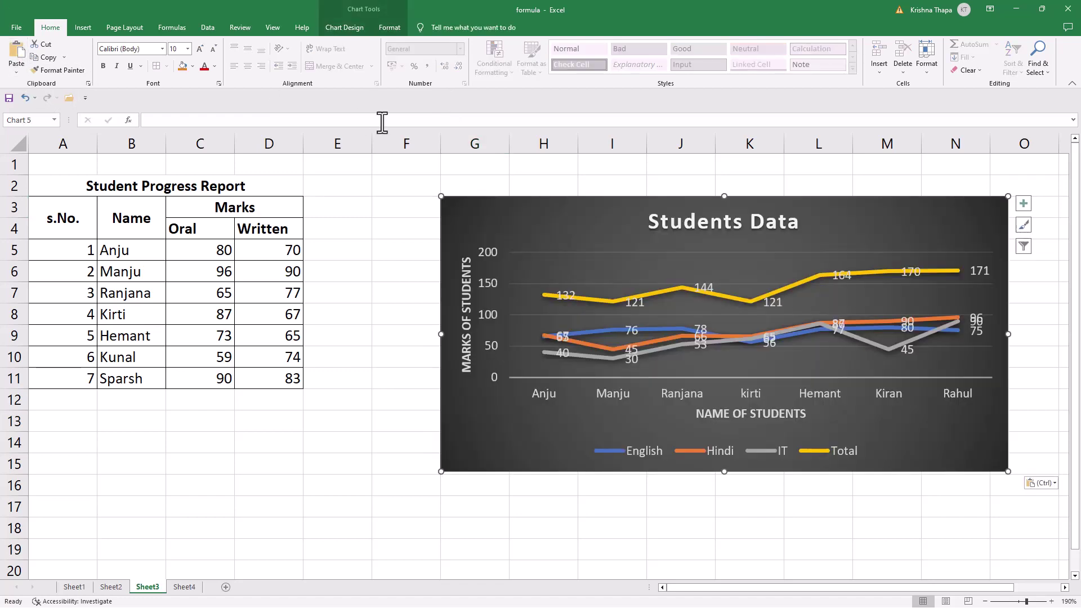
click(595, 280)
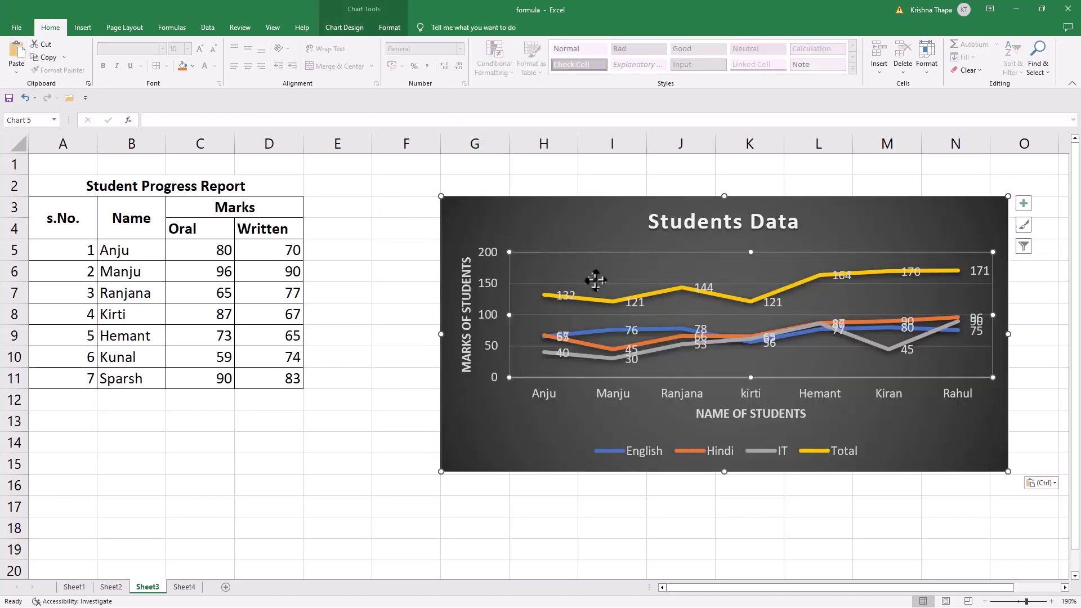
click(512, 210)
key(Delete)
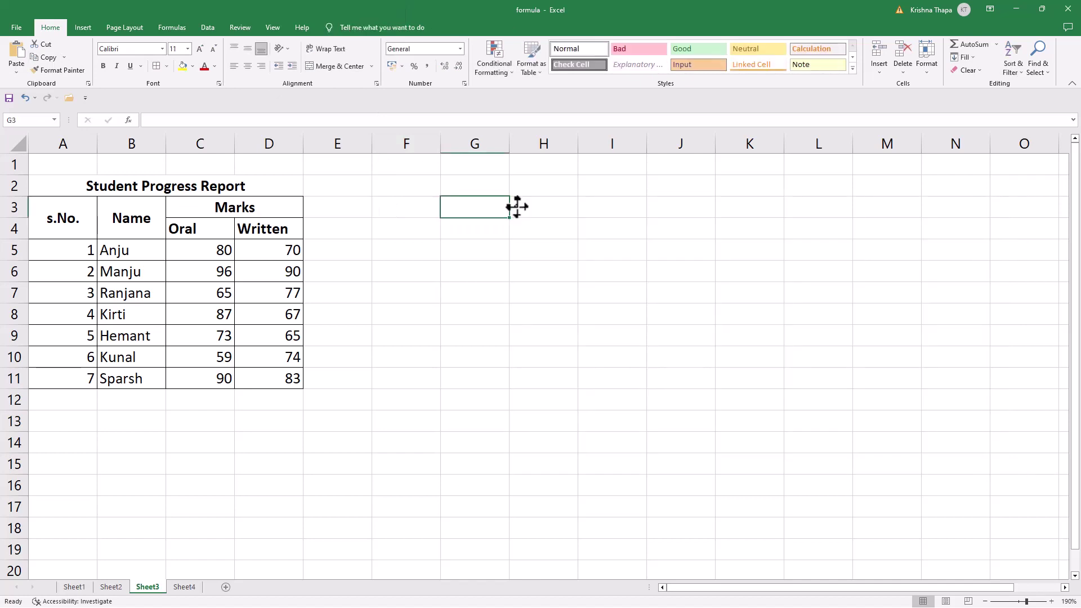
right_click(516, 237)
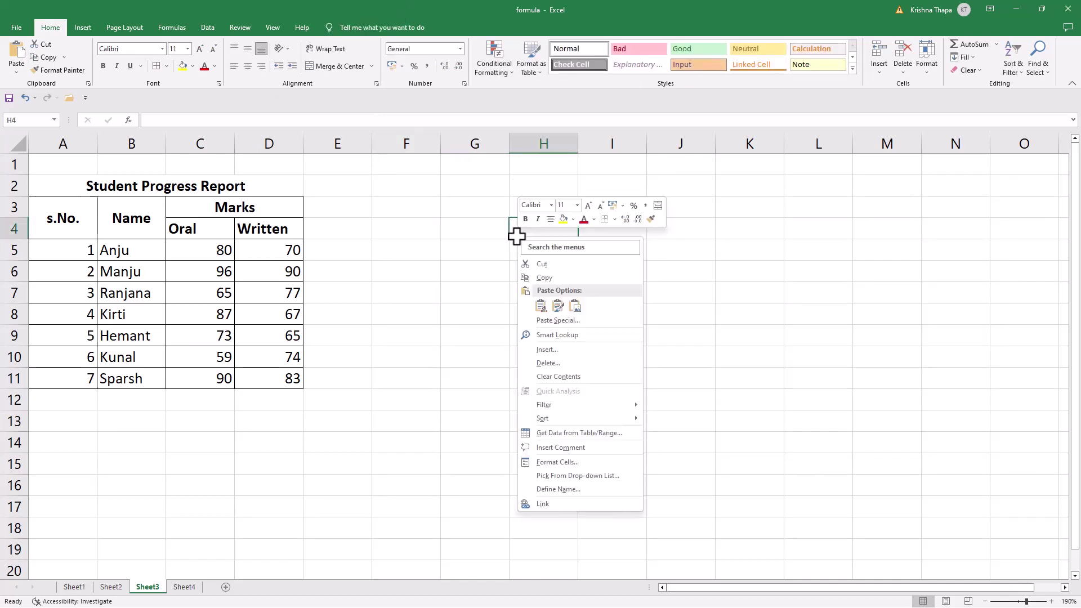
click(544, 308)
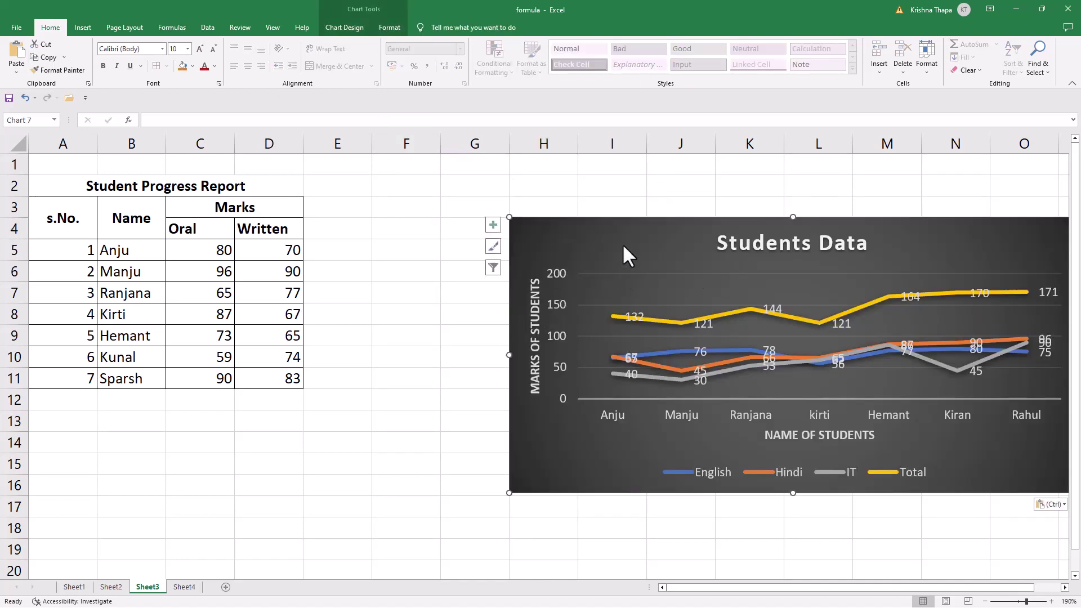
drag(617, 240, 492, 204)
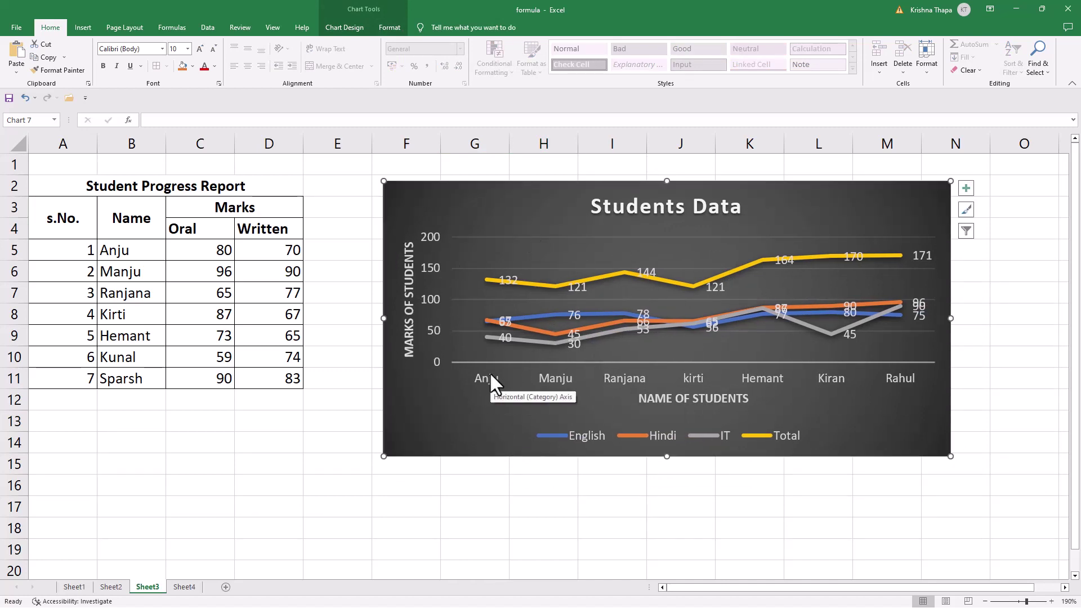
click(464, 268)
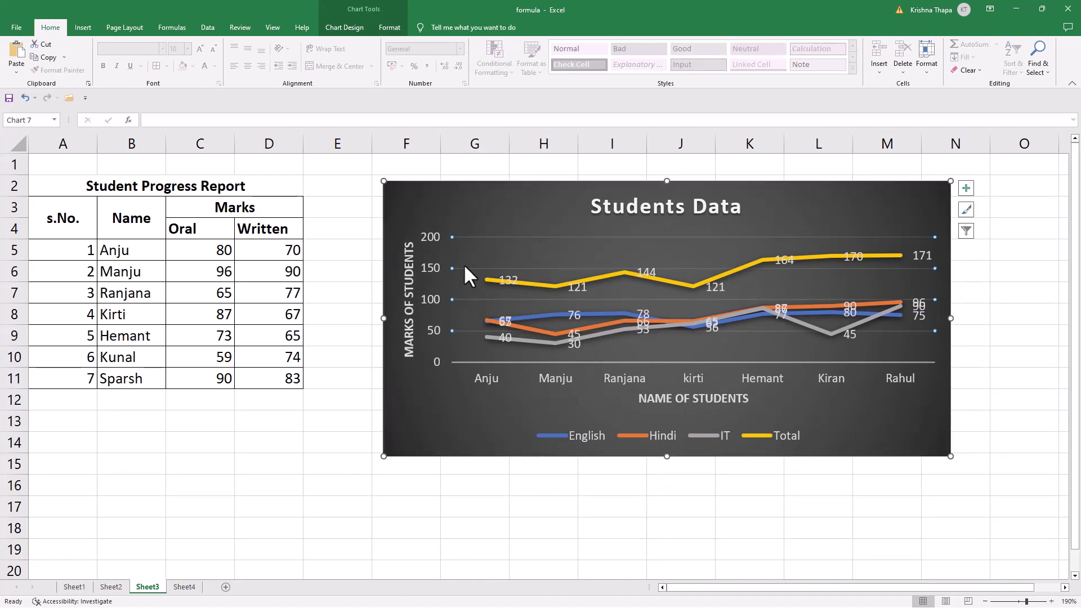
click(493, 246)
drag(475, 265, 451, 217)
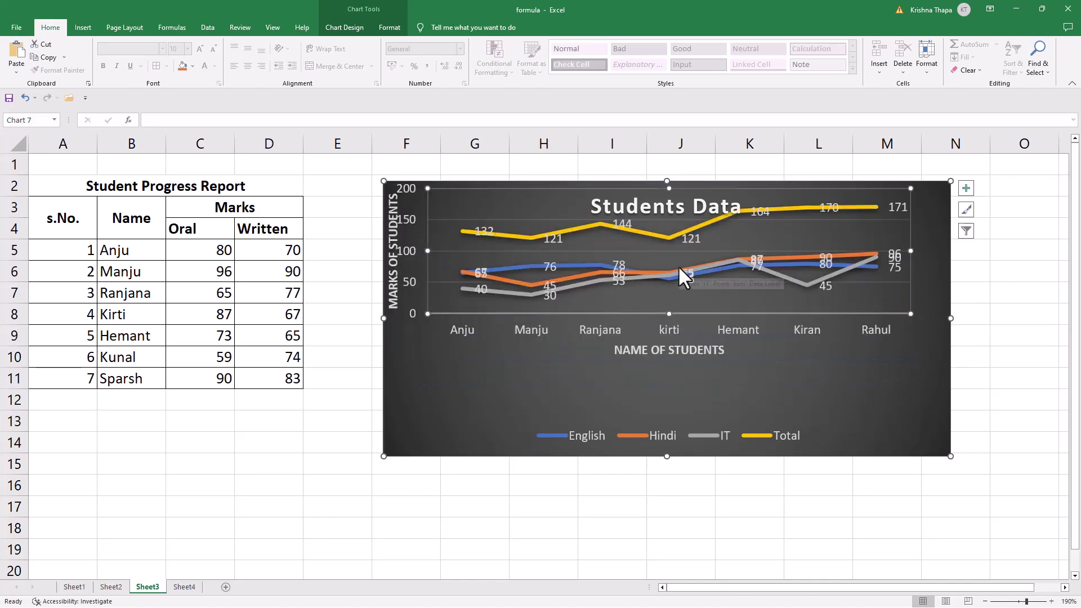
key(ctrl+z)
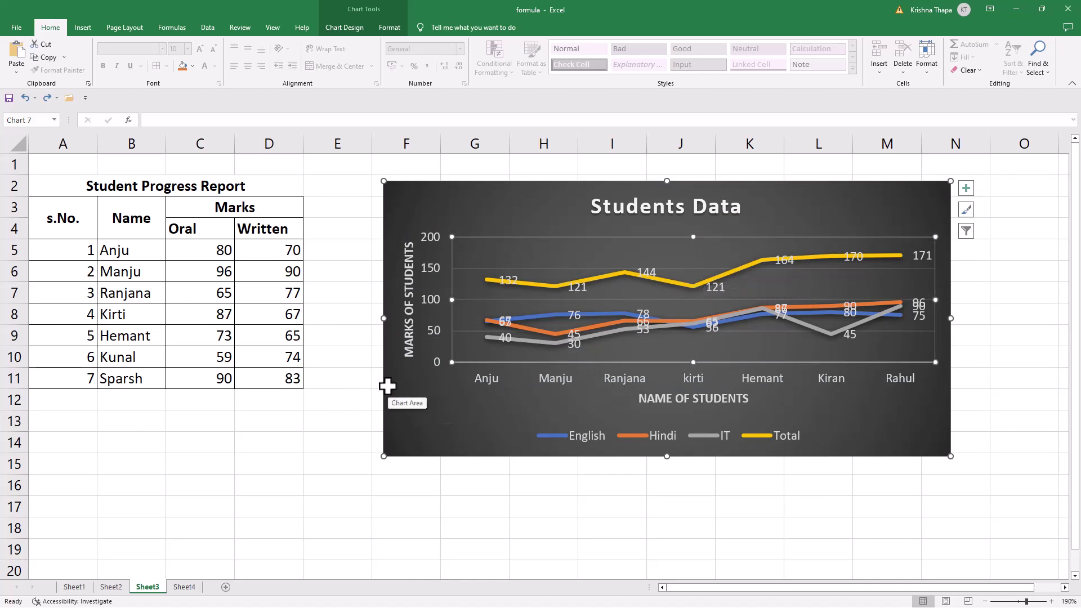
click(499, 434)
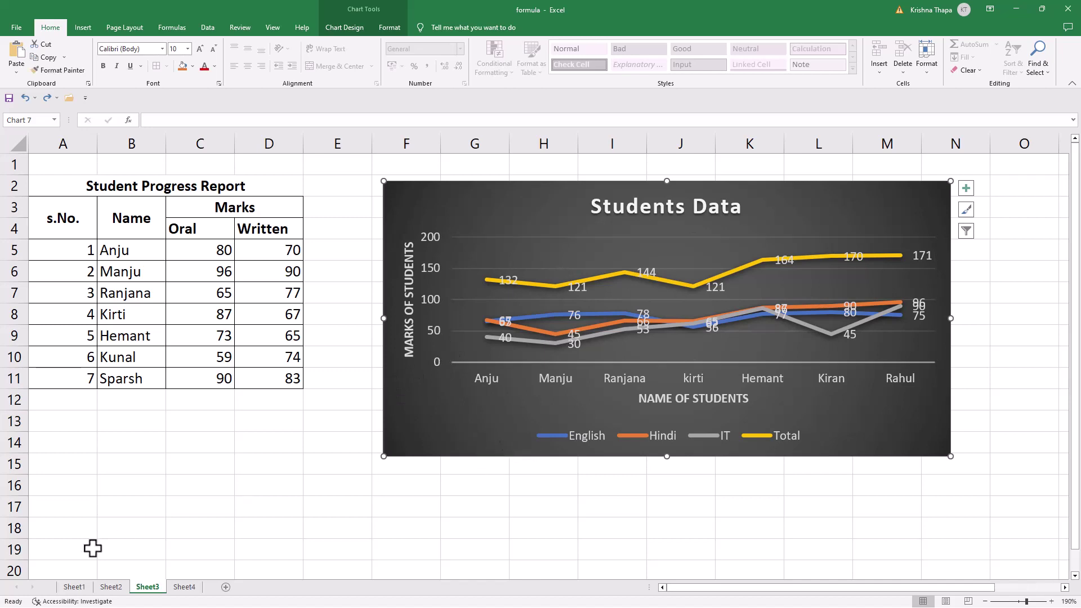
- Copy the Students Data chart on Sheet3
click(185, 587)
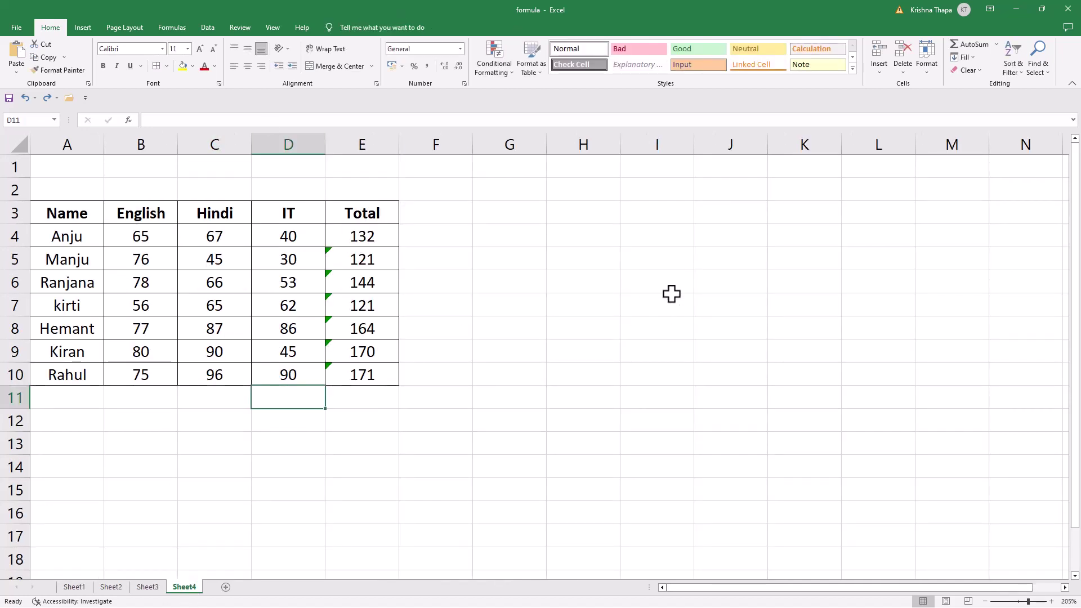
click(148, 587)
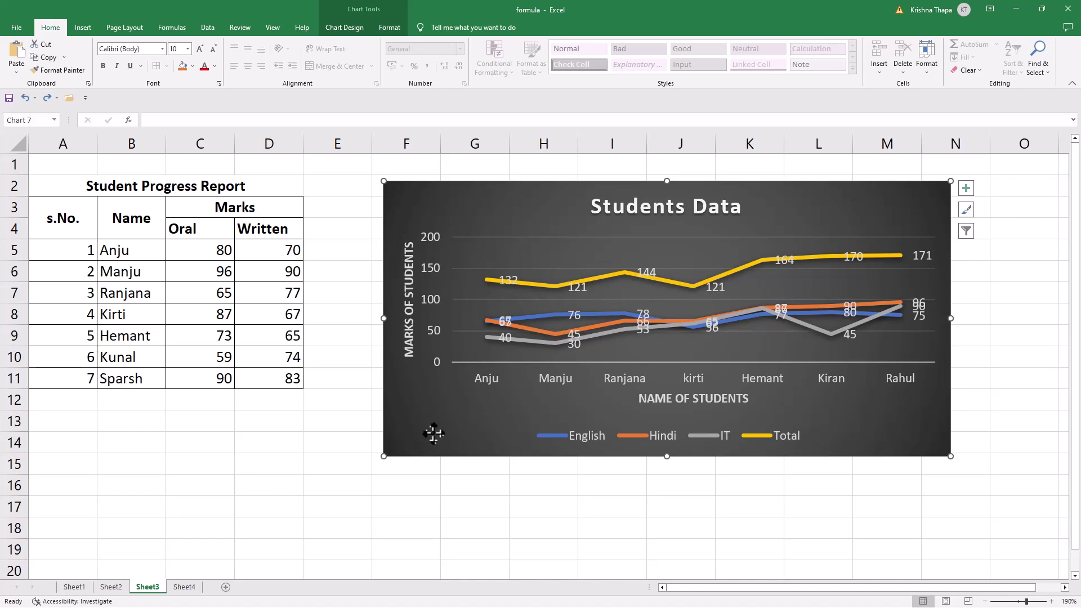
click(48, 58)
right_click(481, 407)
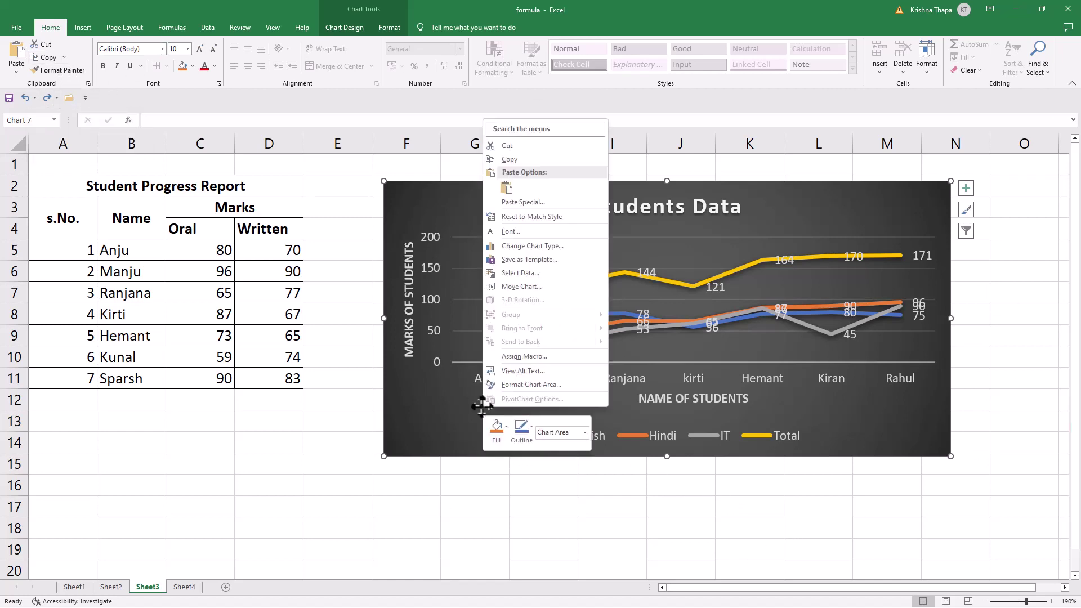
click(502, 159)
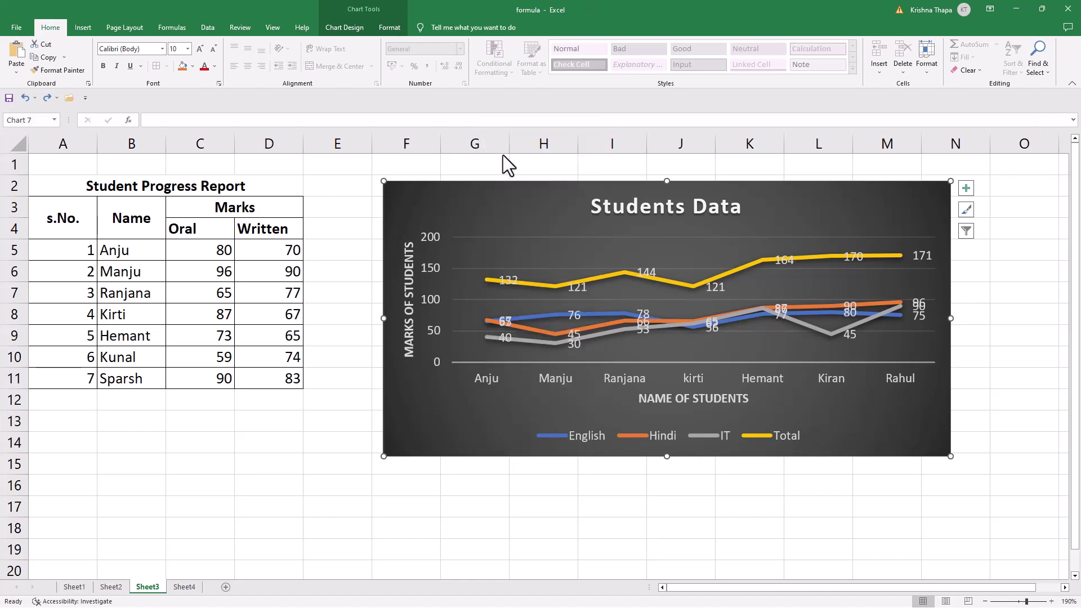
- Paste the copied chart at cell G3 on Sheet4
click(183, 588)
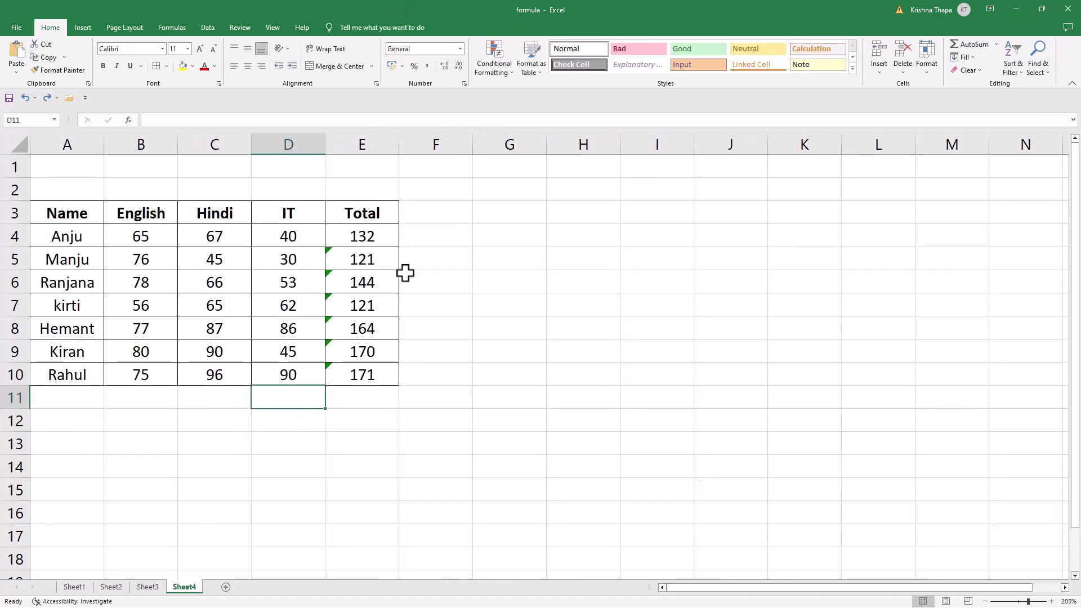
click(500, 213)
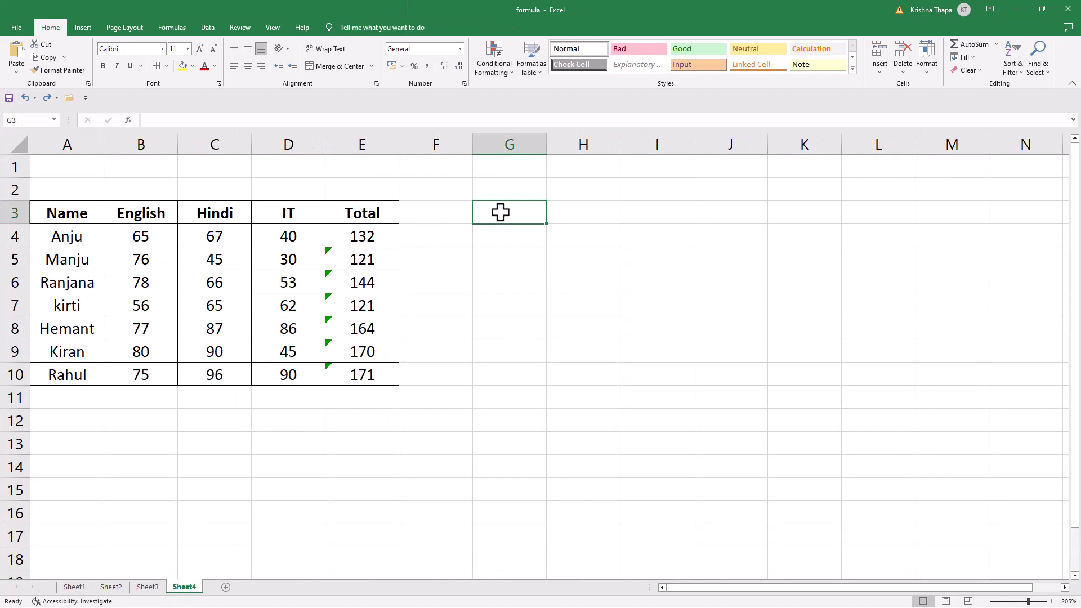
key(ctrl+v)
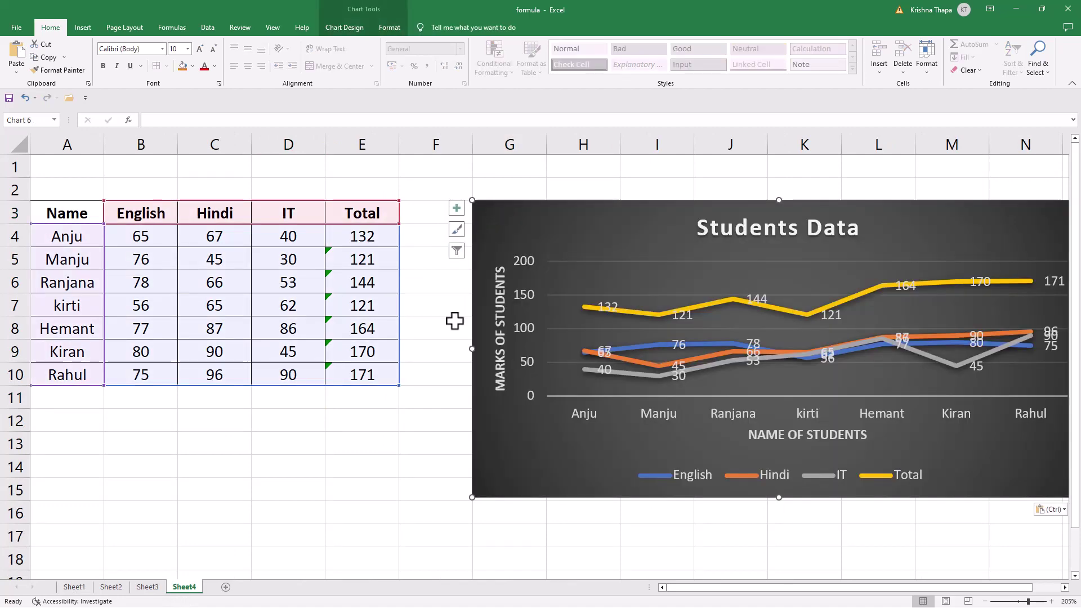
- On Sheet2, clear the number series in columns J and K, including 17 and 18
click(118, 588)
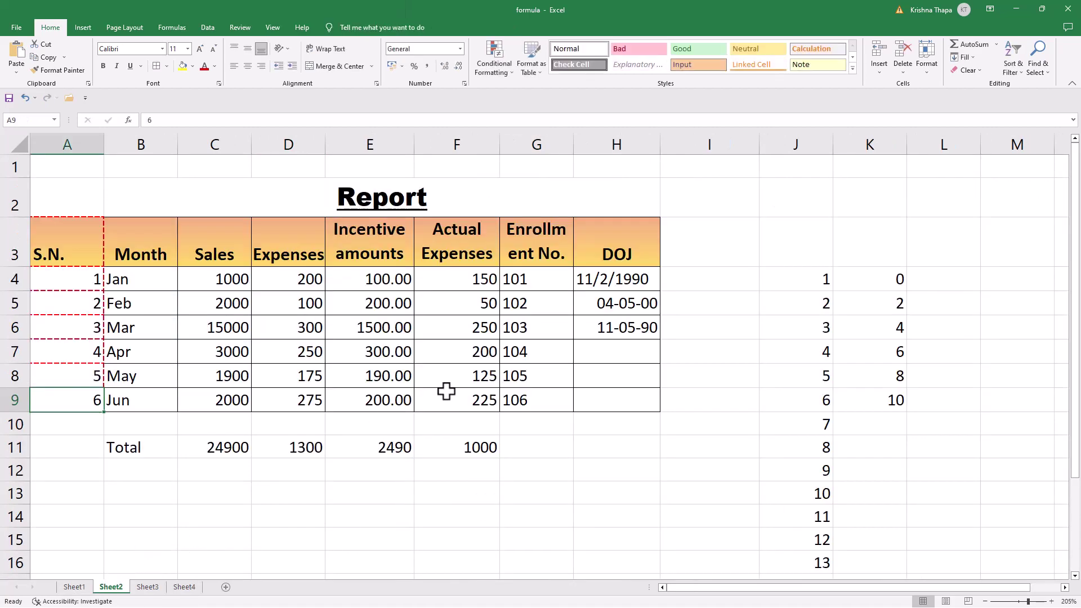
drag(810, 280, 884, 569)
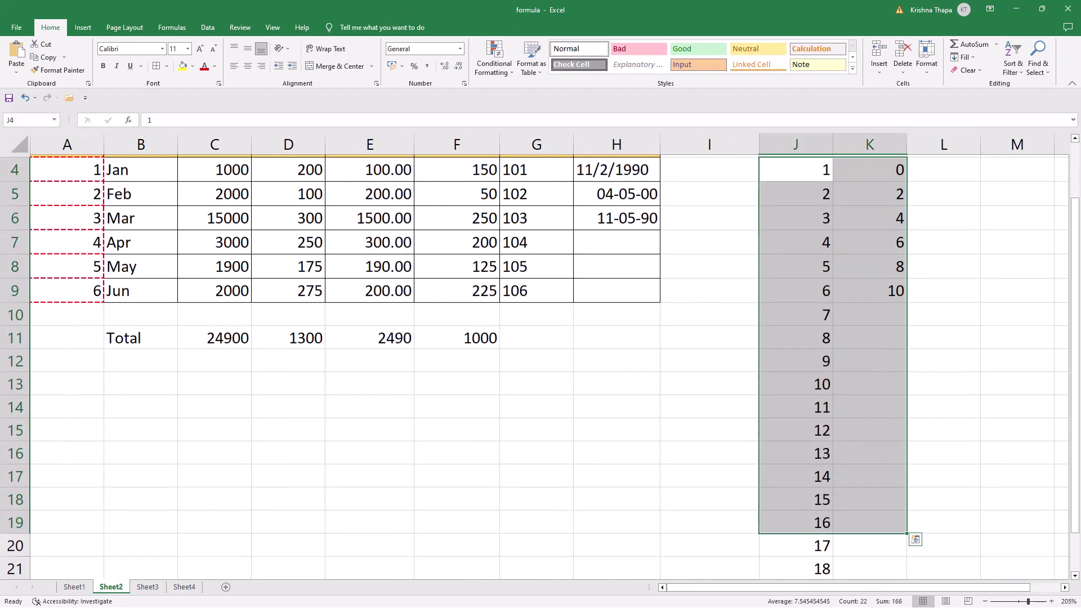
key(Delete)
drag(813, 549, 812, 566)
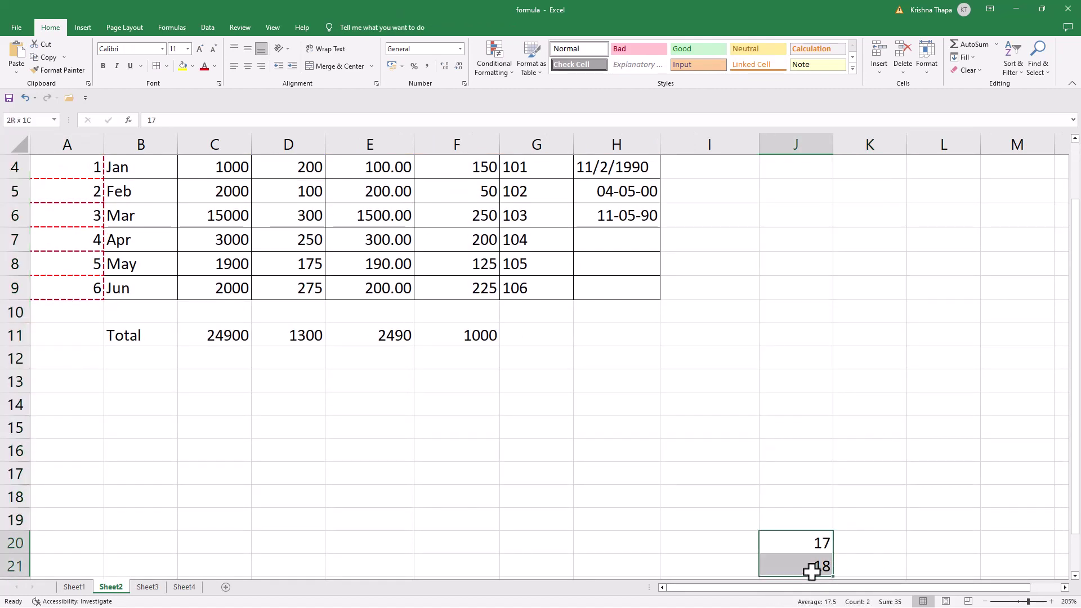
key(Delete)
- Clear the leftover values 19 and 20 from column J and select cell A13
scroll(991, 352, up, 1)
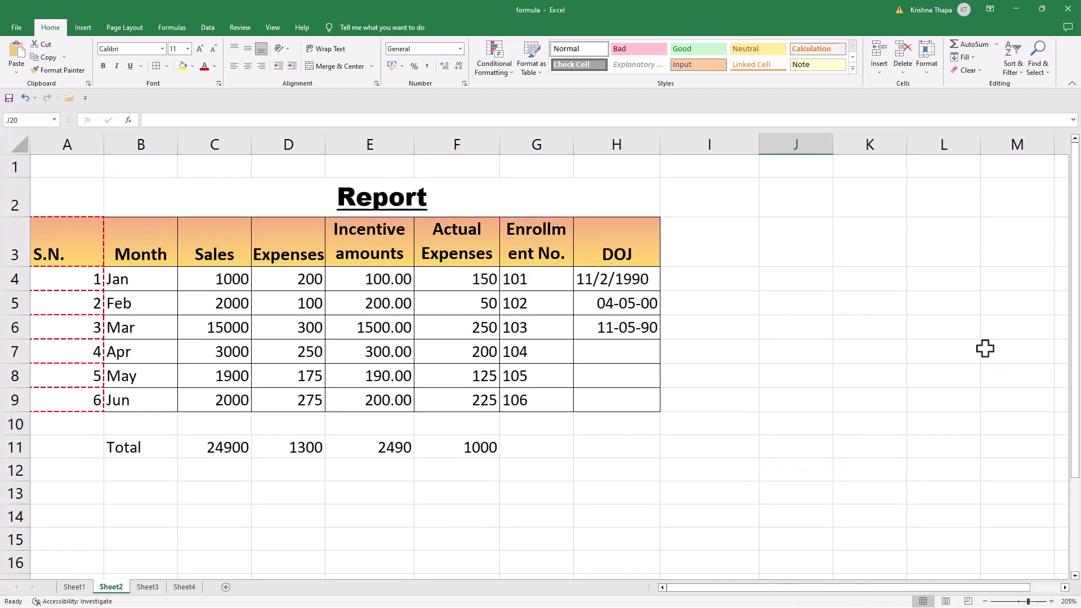
scroll(236, 507, down, 1)
scroll(225, 493, down, 5)
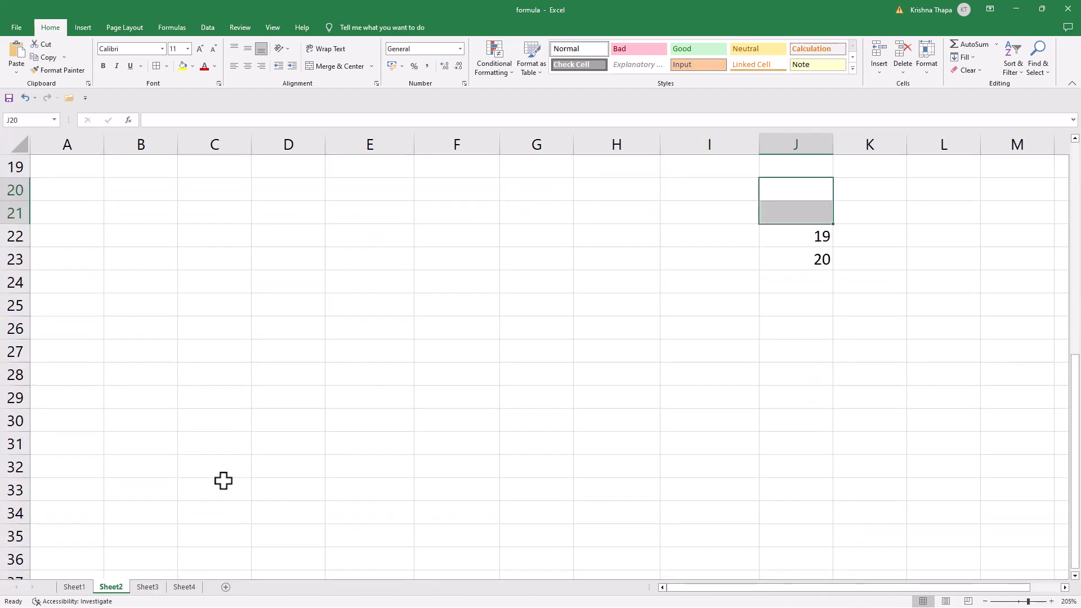
drag(806, 186, 807, 271)
key(Delete)
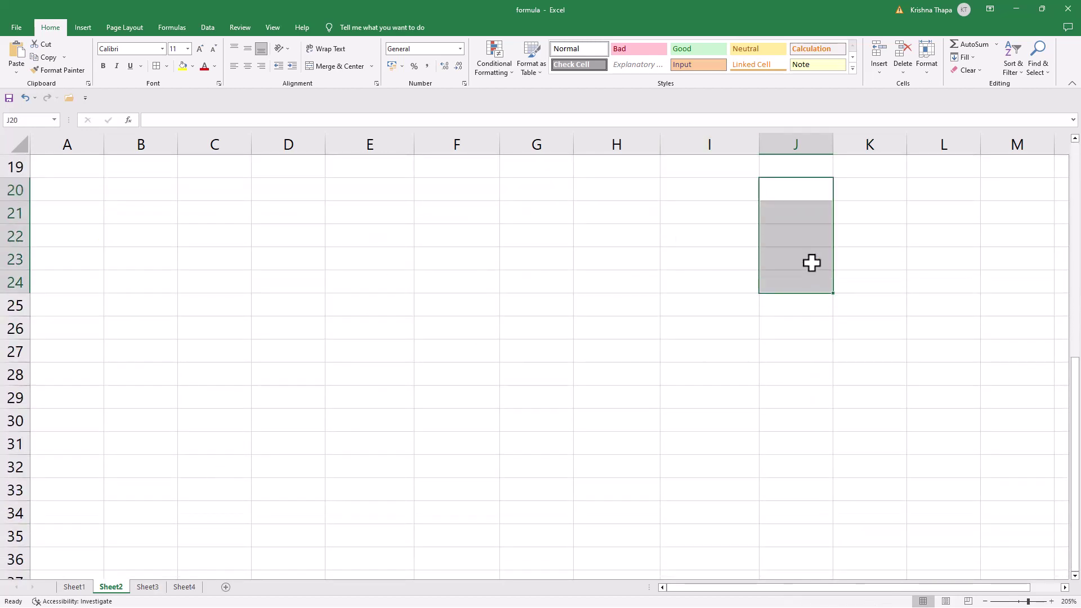
scroll(145, 251, down, 1)
scroll(145, 251, up, 4)
scroll(146, 251, up, 1)
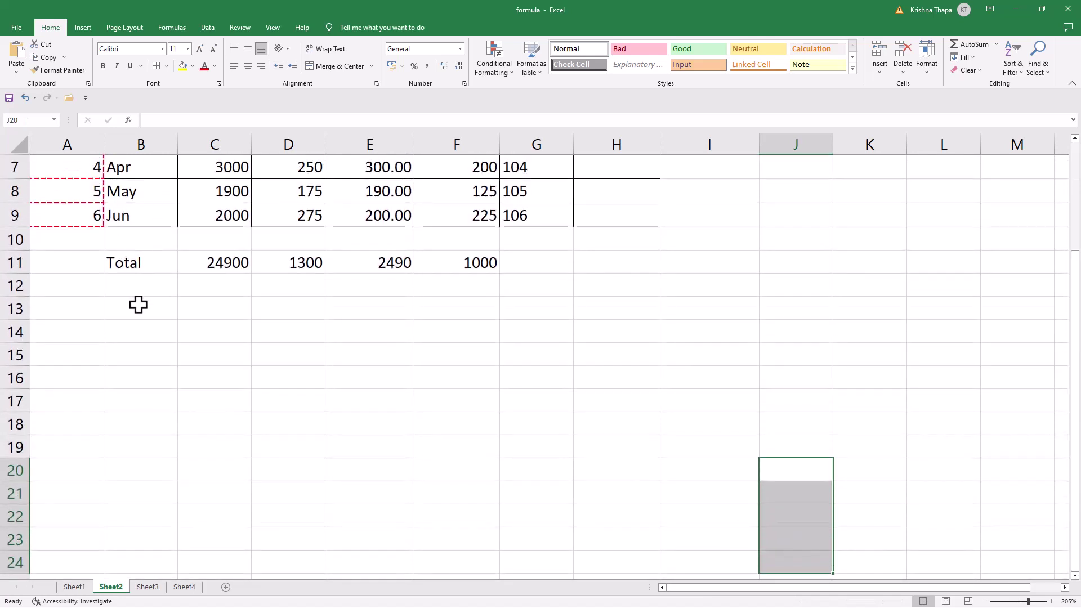
click(72, 304)
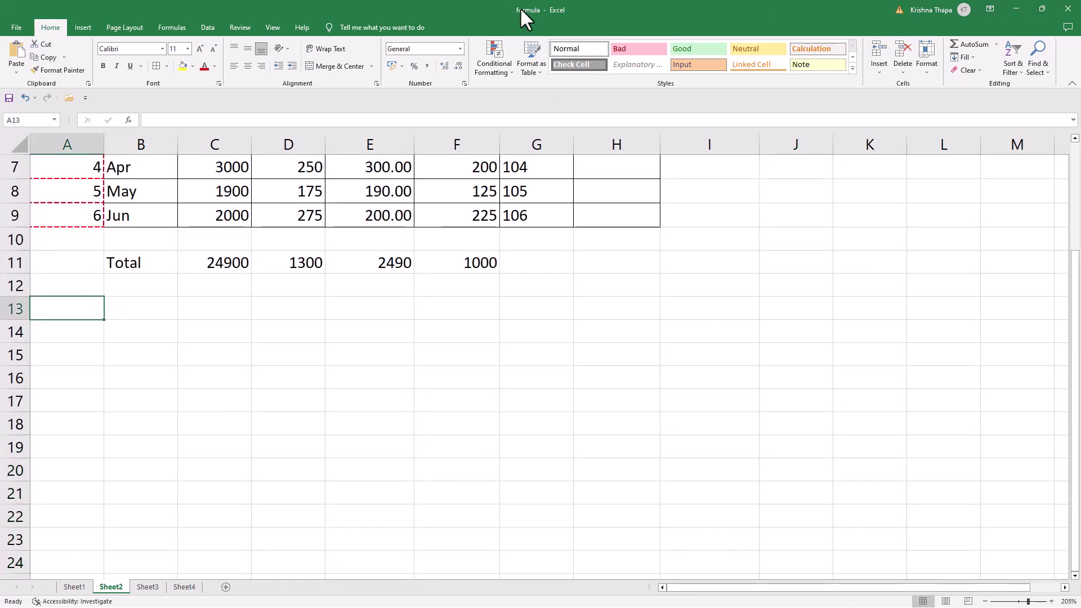
- Paste the chart at A13 on Sheet2 and at A12 on Sheet1
click(10, 55)
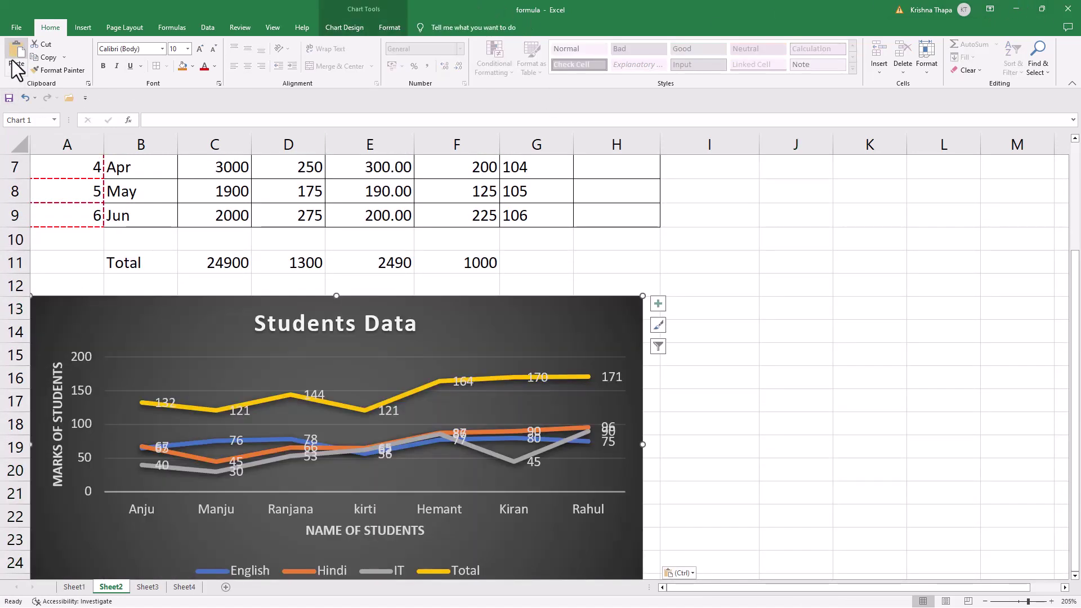
click(79, 587)
click(106, 231)
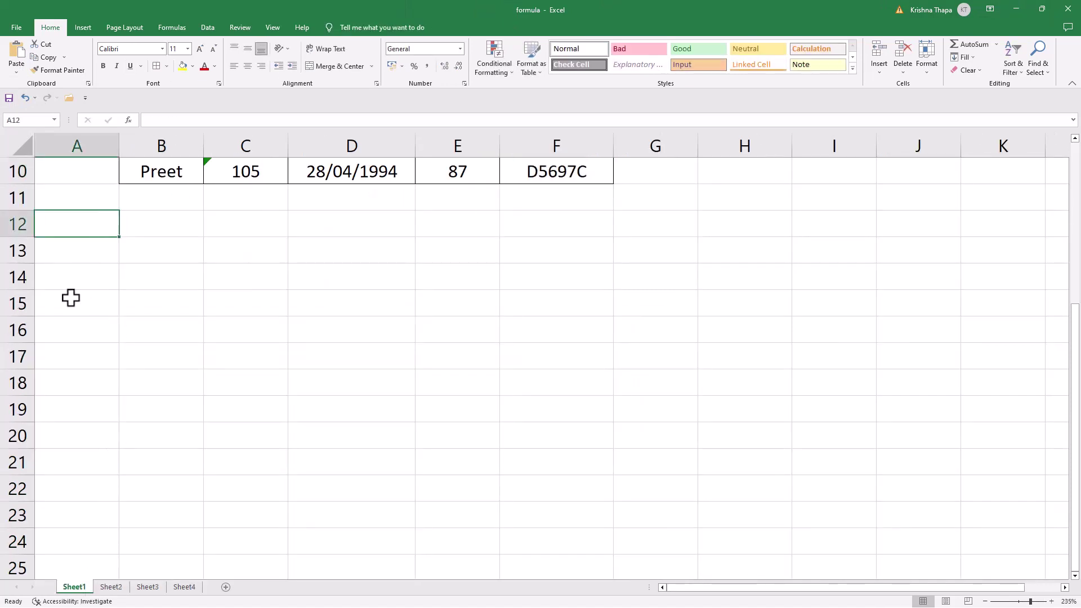
right_click(84, 213)
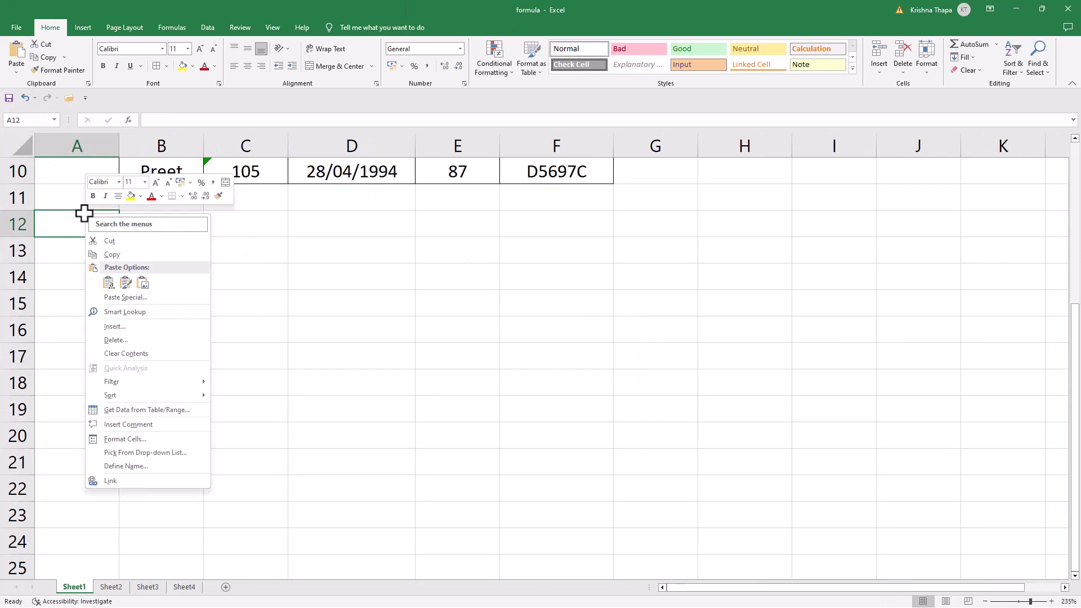
click(108, 282)
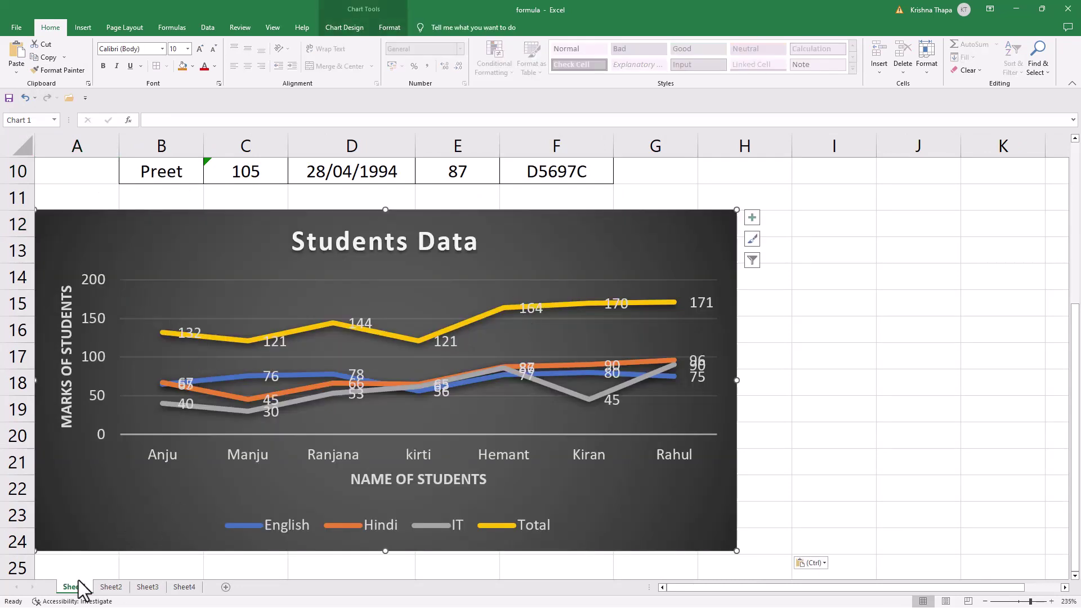
- Go through Sheet2 and Sheet3 back to Sheet4 with the original chart
click(107, 587)
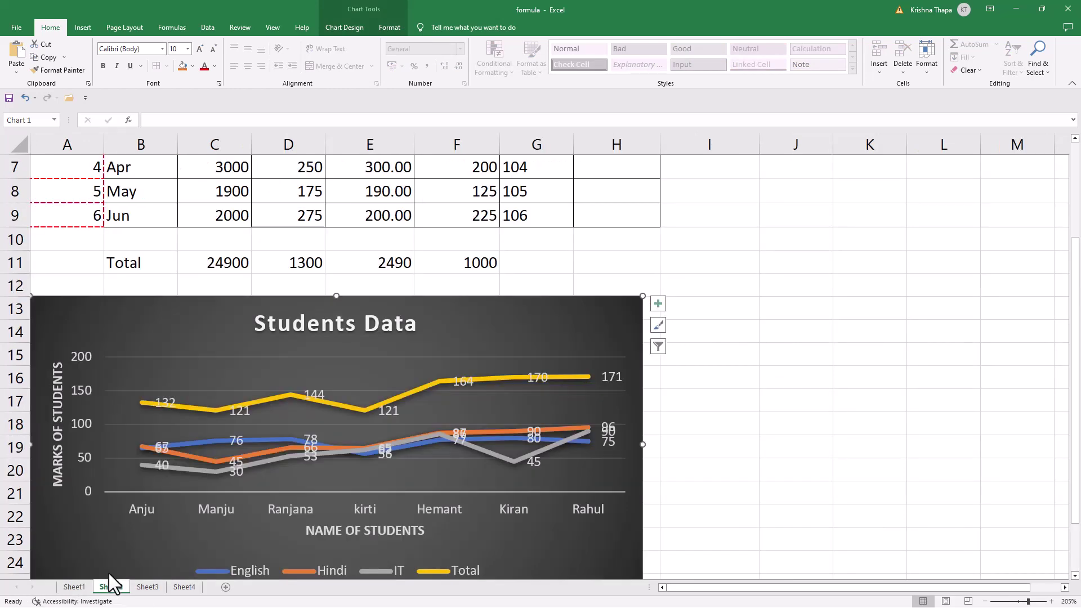
click(151, 587)
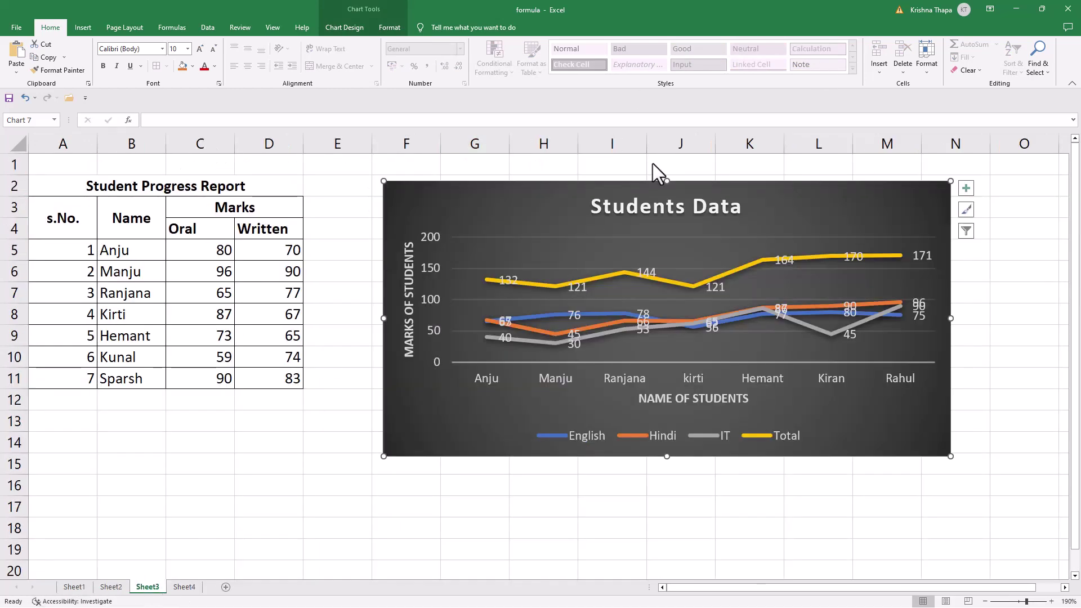
click(185, 587)
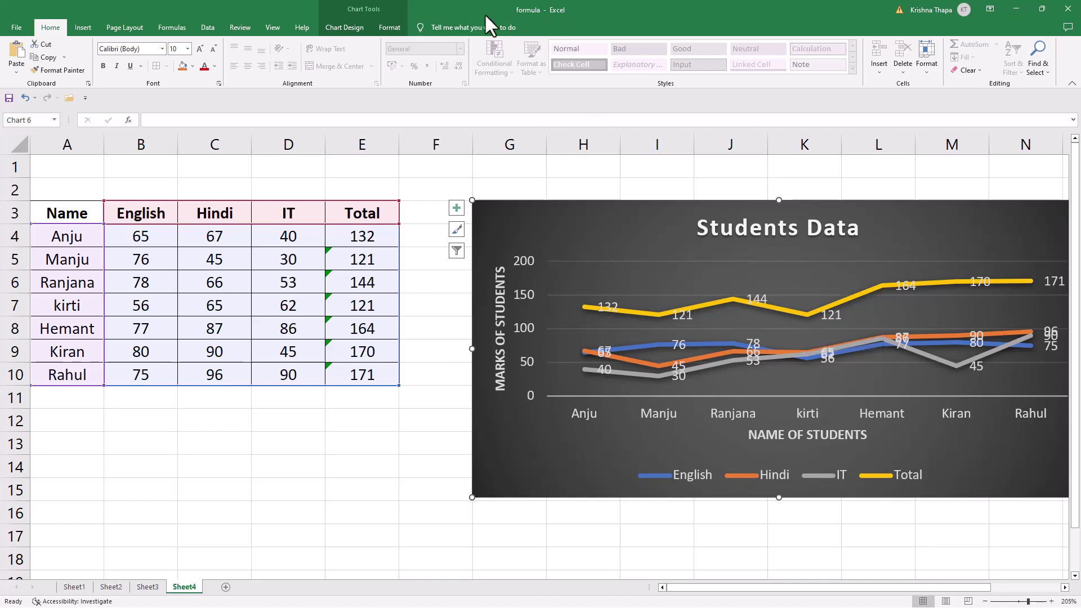
- Bring up Chart Design to pick a new style for the STUDENT DATA chart
click(350, 28)
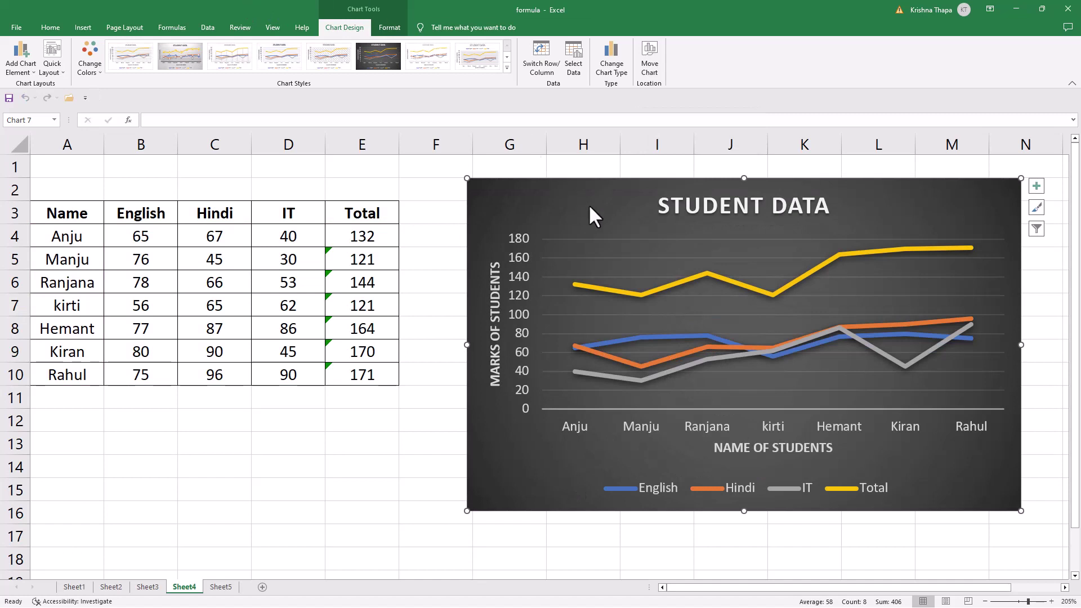
- Target the Chart Area and draw an oval left of the STUDENT DATA title
click(398, 27)
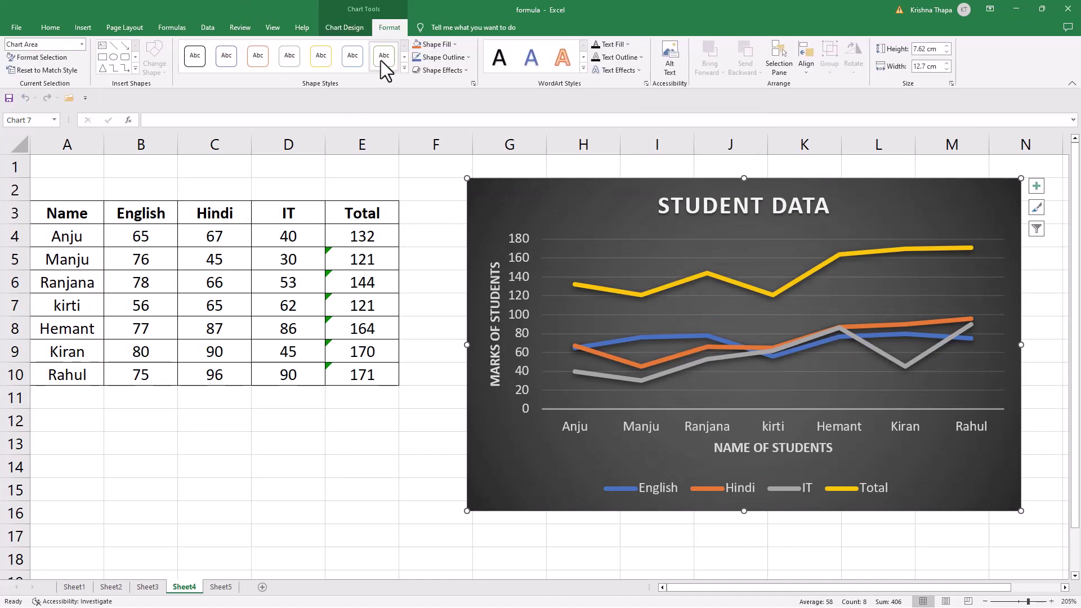
click(81, 44)
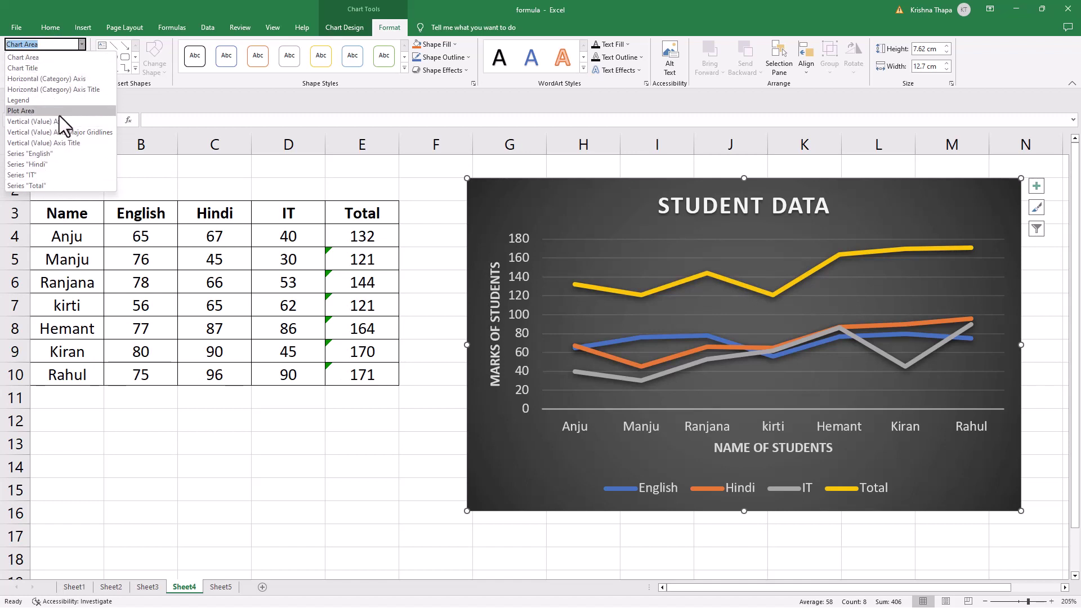
click(182, 99)
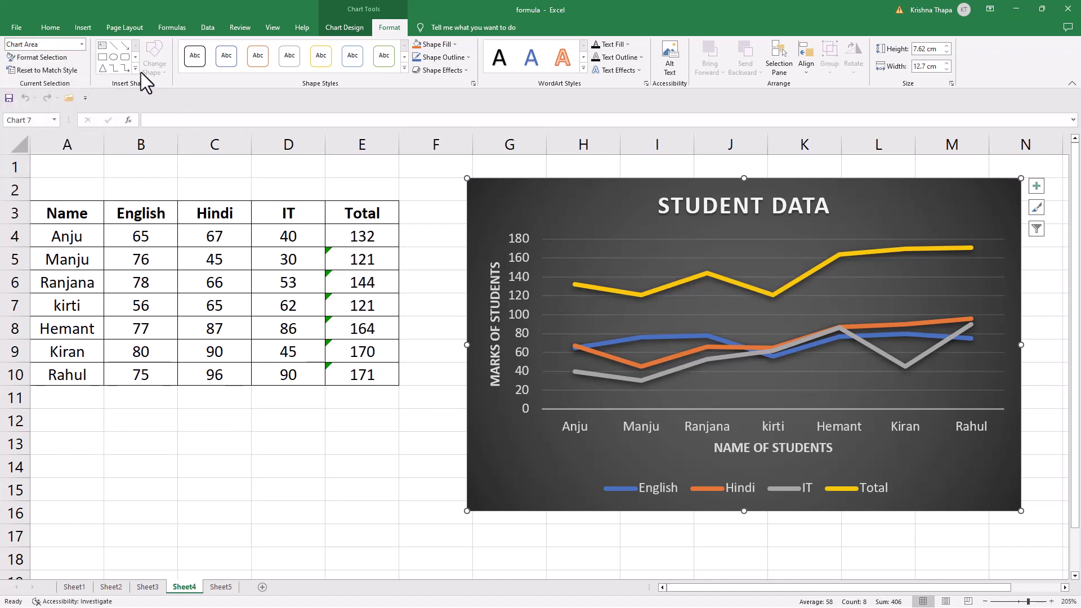
click(114, 57)
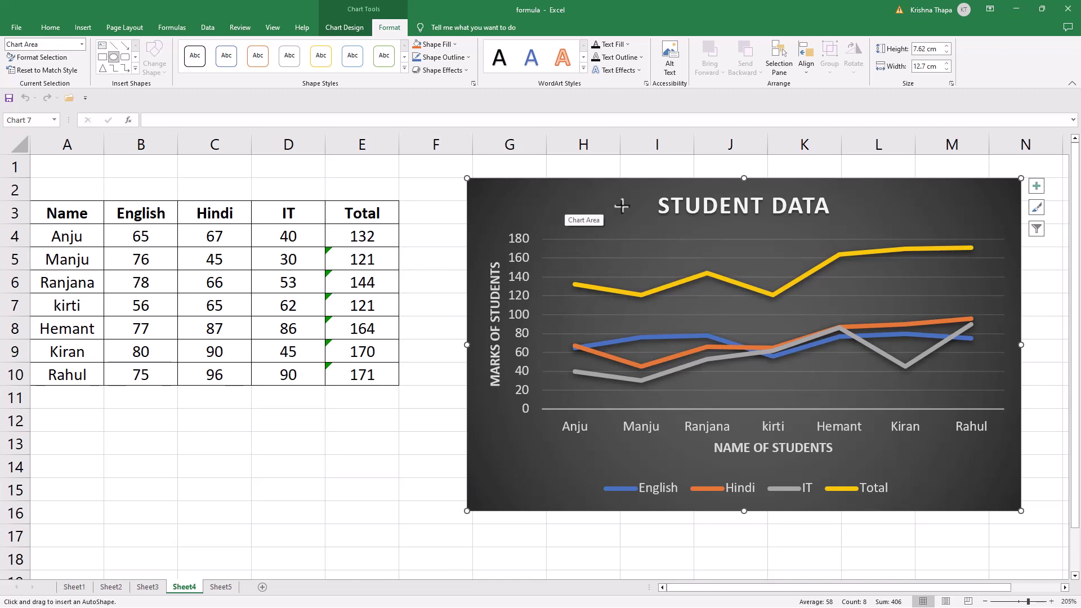
drag(621, 206, 544, 282)
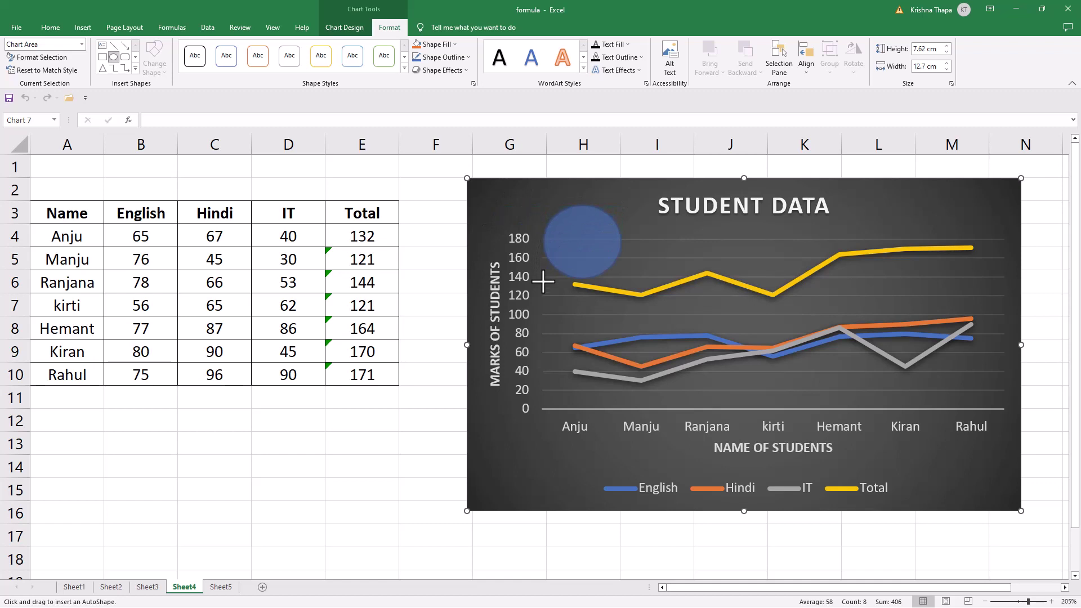
- Nudge the oval beside the title and change it to the Flowchart: Or shape
drag(591, 235, 585, 213)
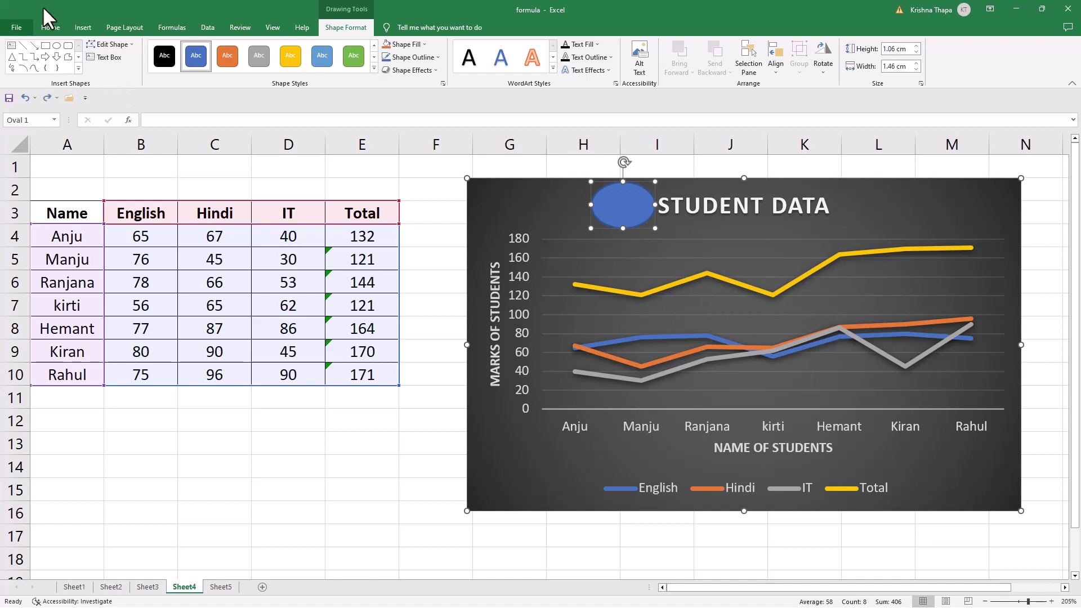
click(127, 43)
mouse_move(125, 59)
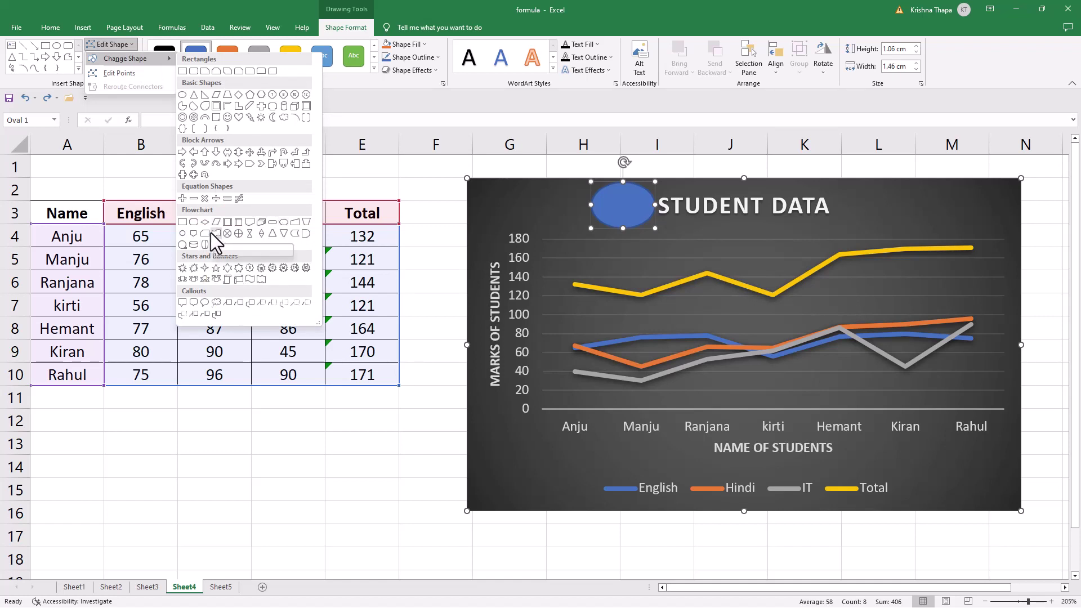
click(239, 235)
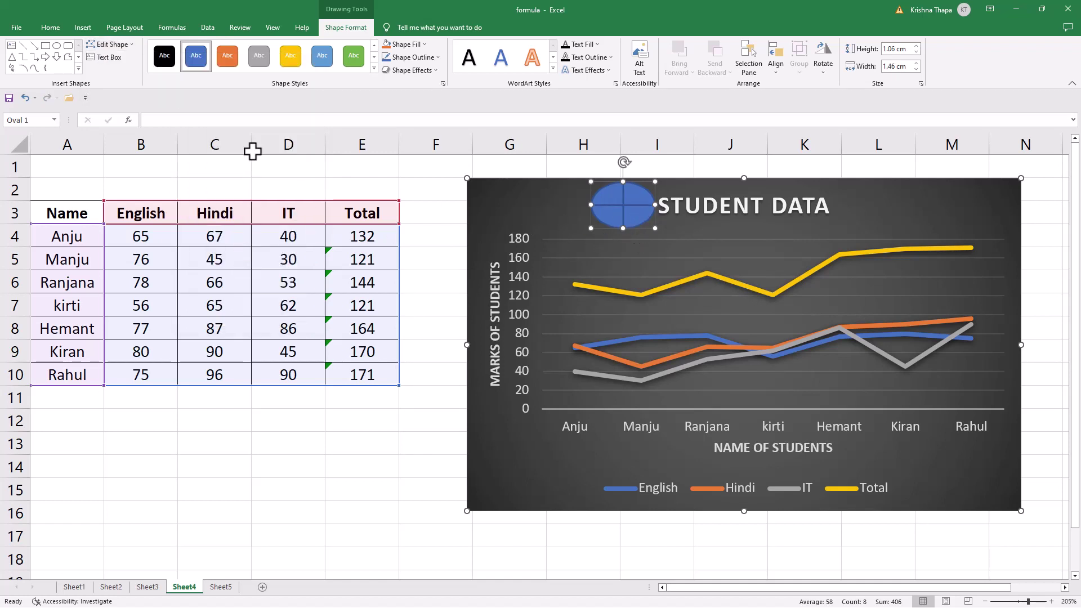
click(130, 44)
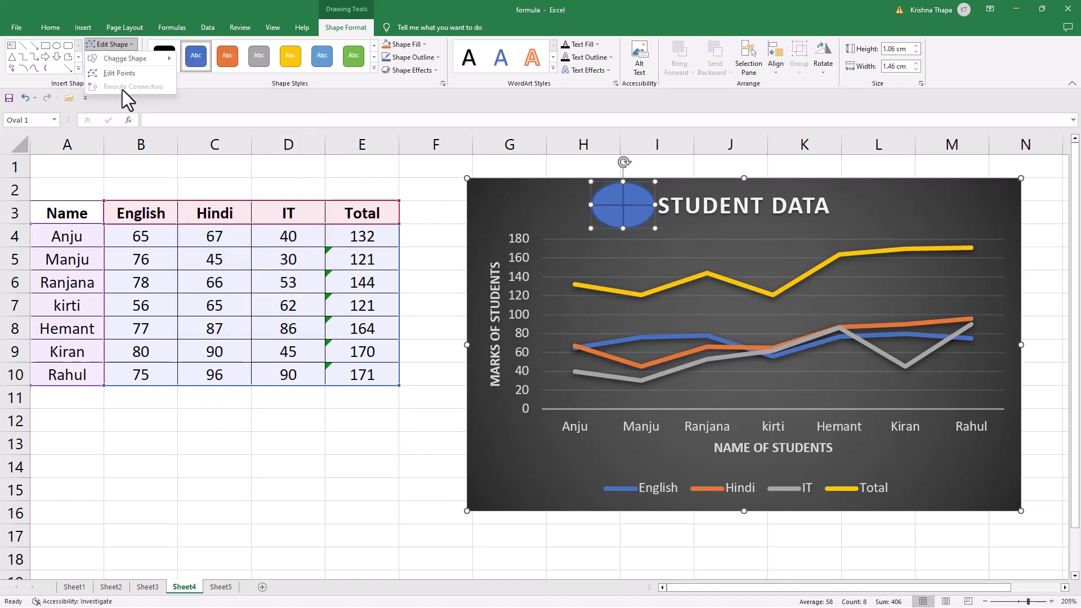
key(Escape)
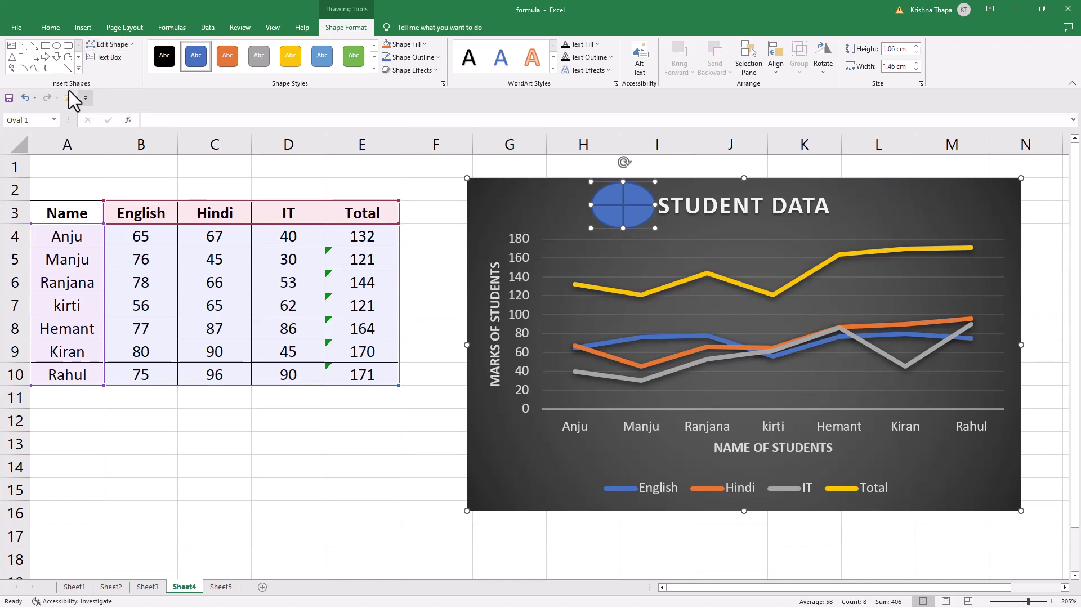
- Apply the gray shape style to the oval, keeping its dark grey fill
click(163, 56)
click(167, 60)
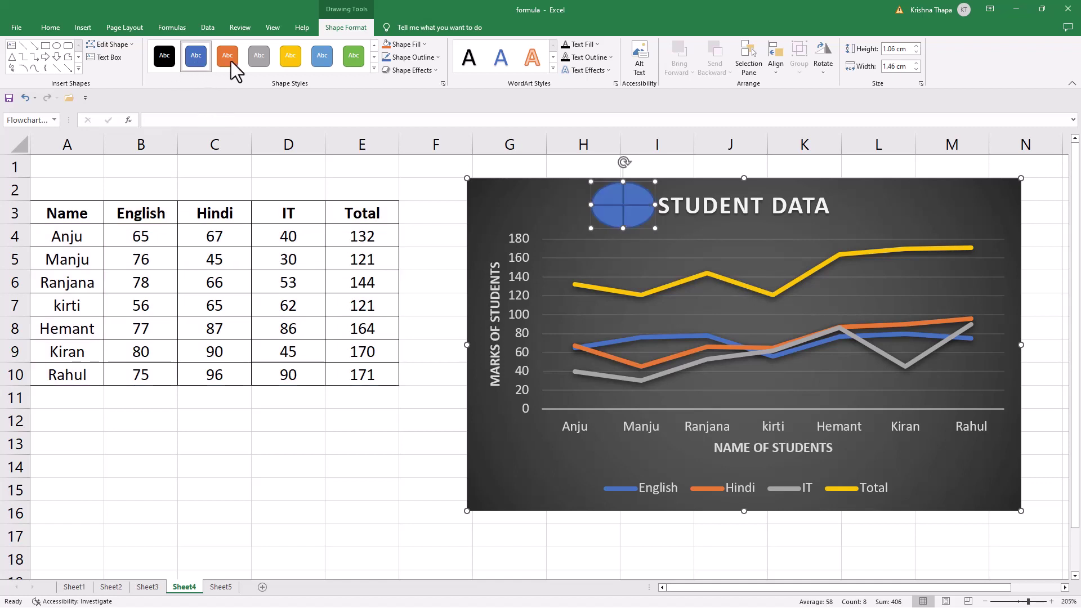
click(262, 60)
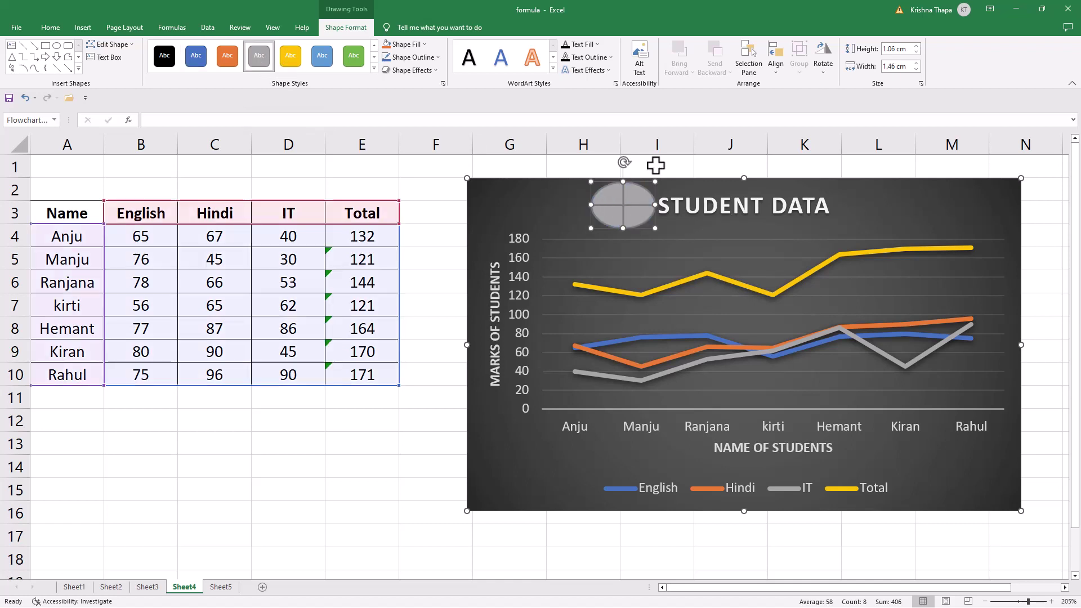
click(422, 44)
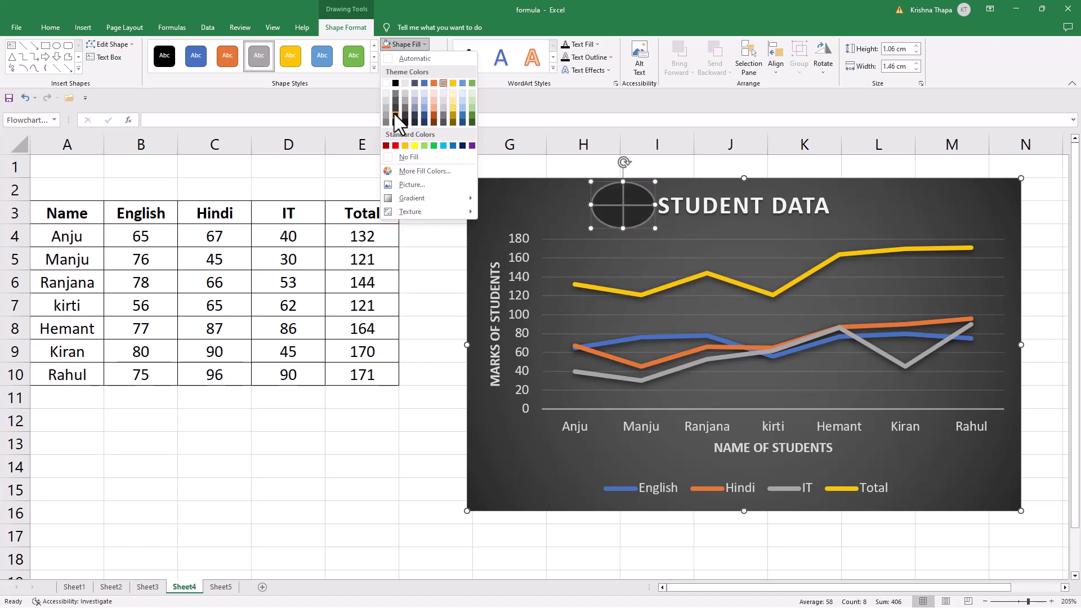
click(395, 116)
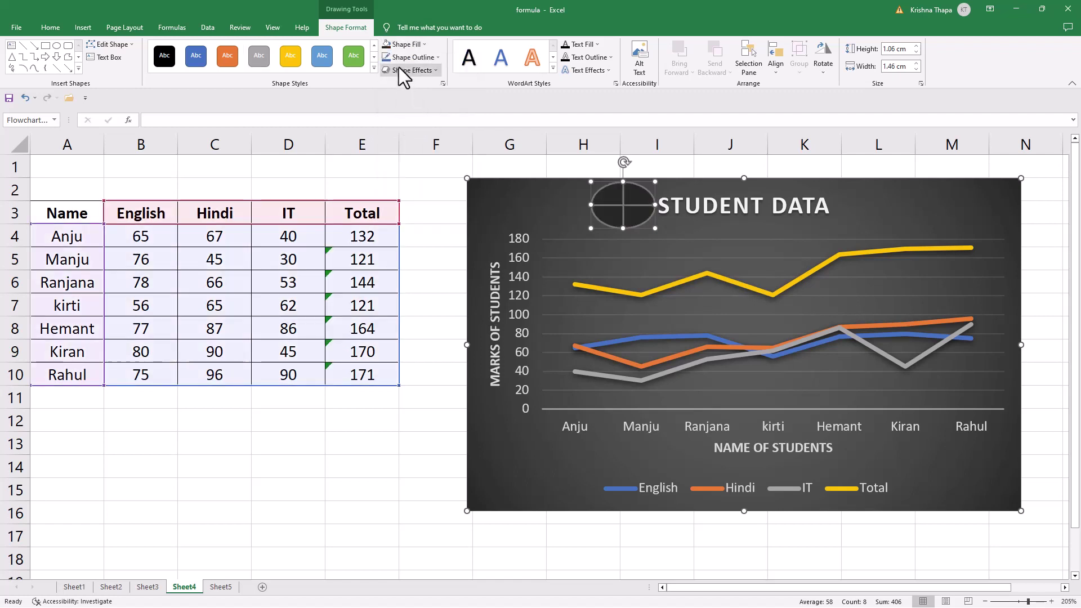
- Give the oval a dark blue outline and a perspective shadow
click(433, 58)
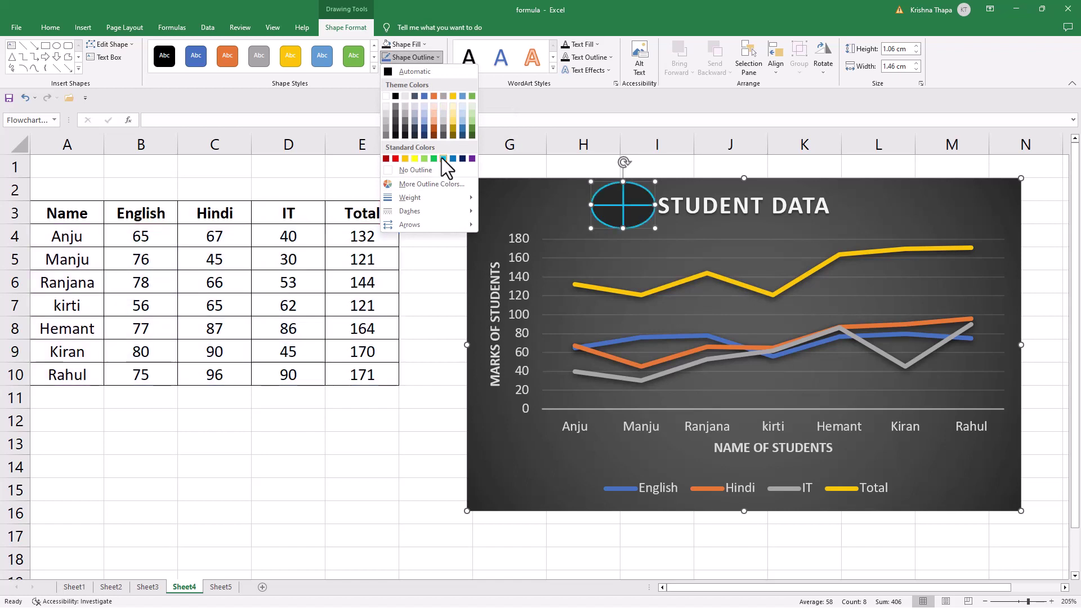
click(424, 129)
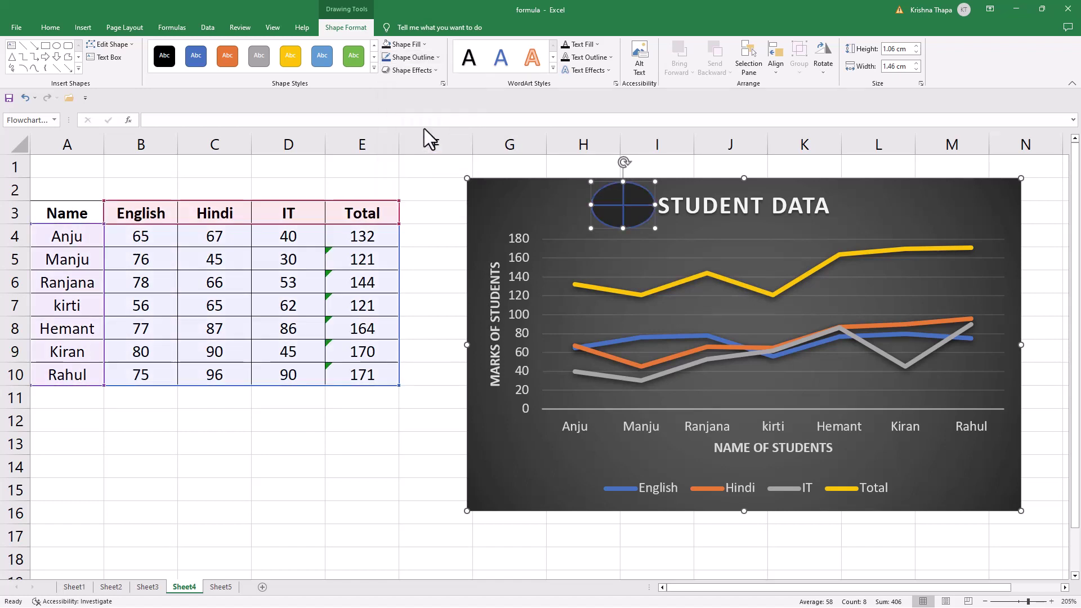
click(430, 69)
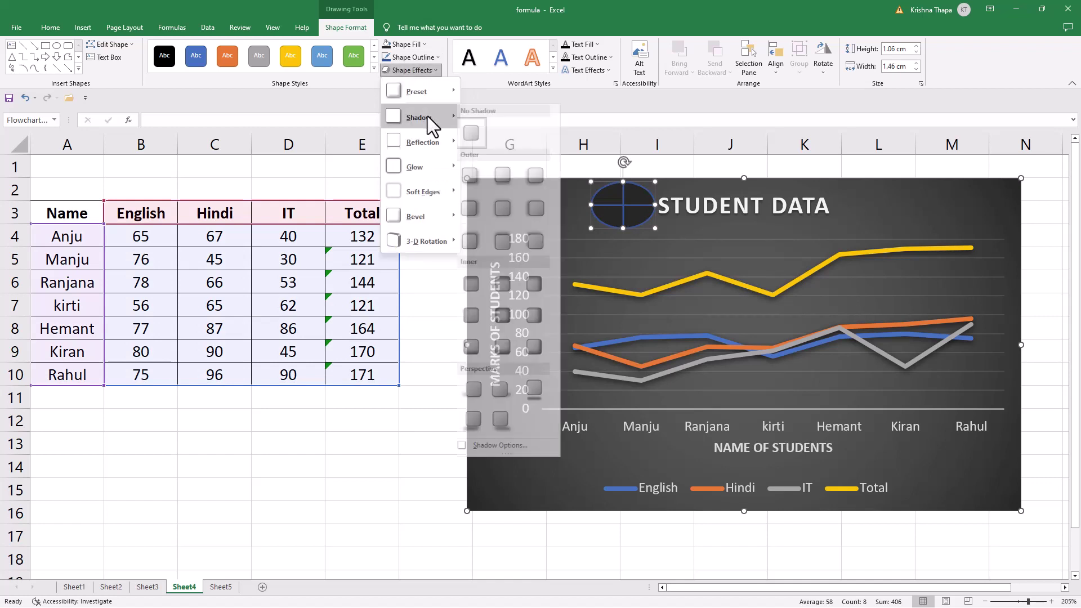
mouse_move(419, 117)
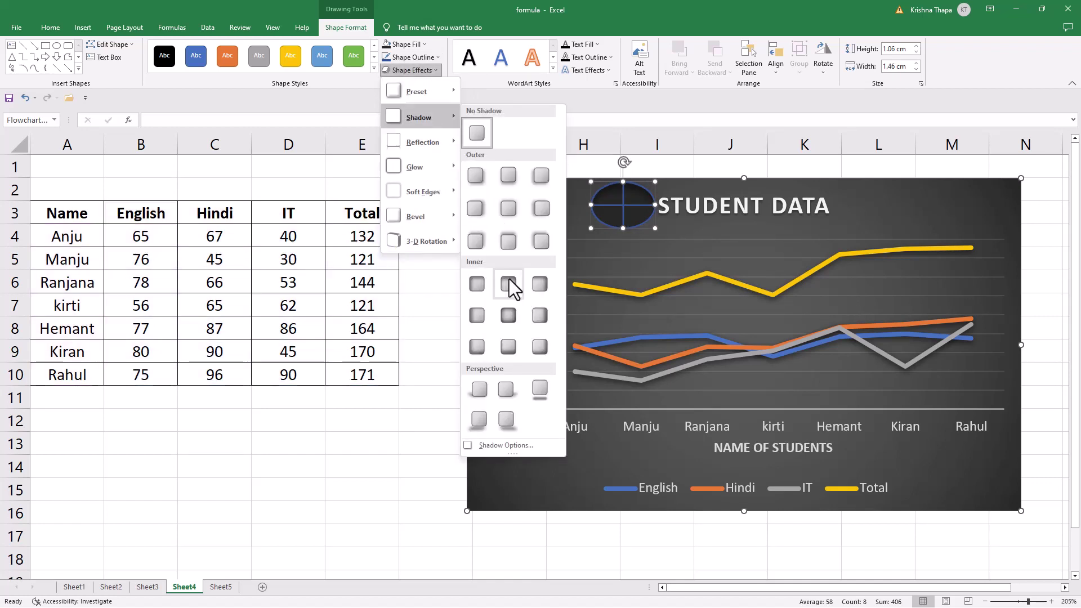
click(485, 388)
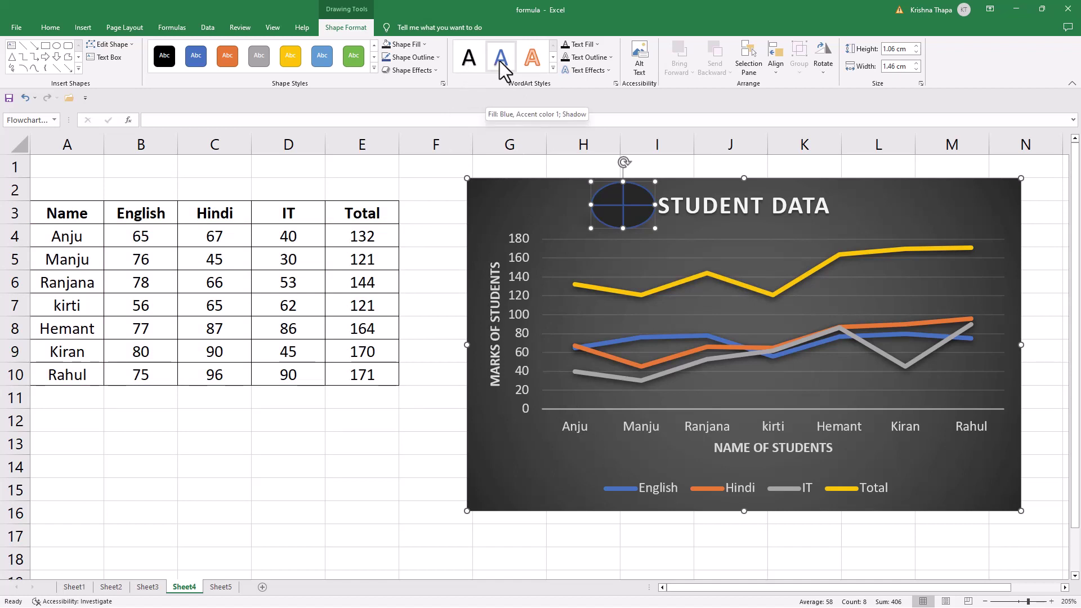
click(535, 265)
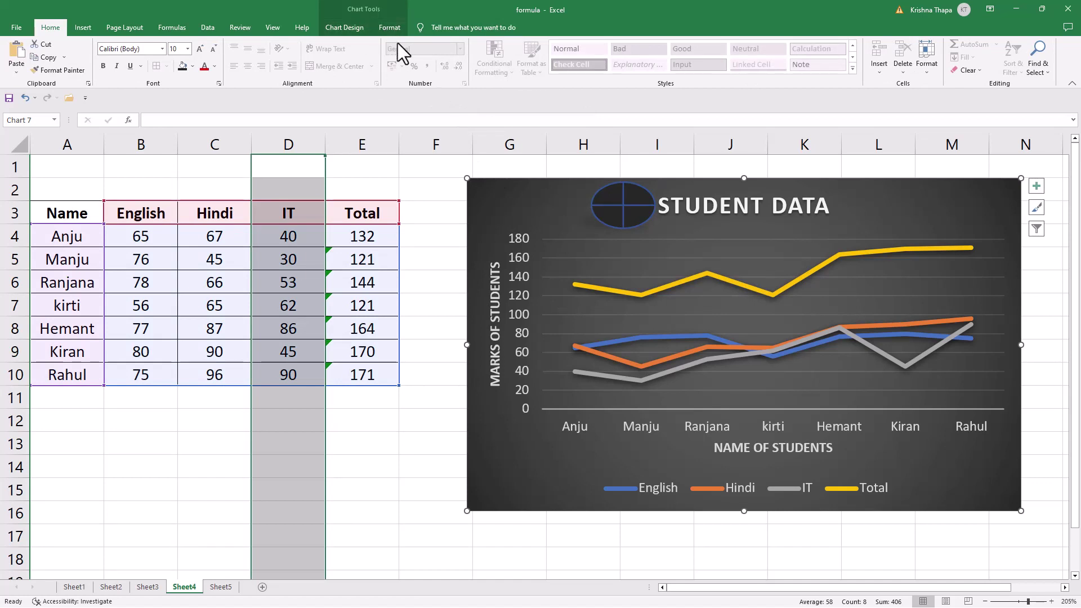
- Apply the orange-outlined WordArt style to the chart text with an automatic dark fill
click(381, 25)
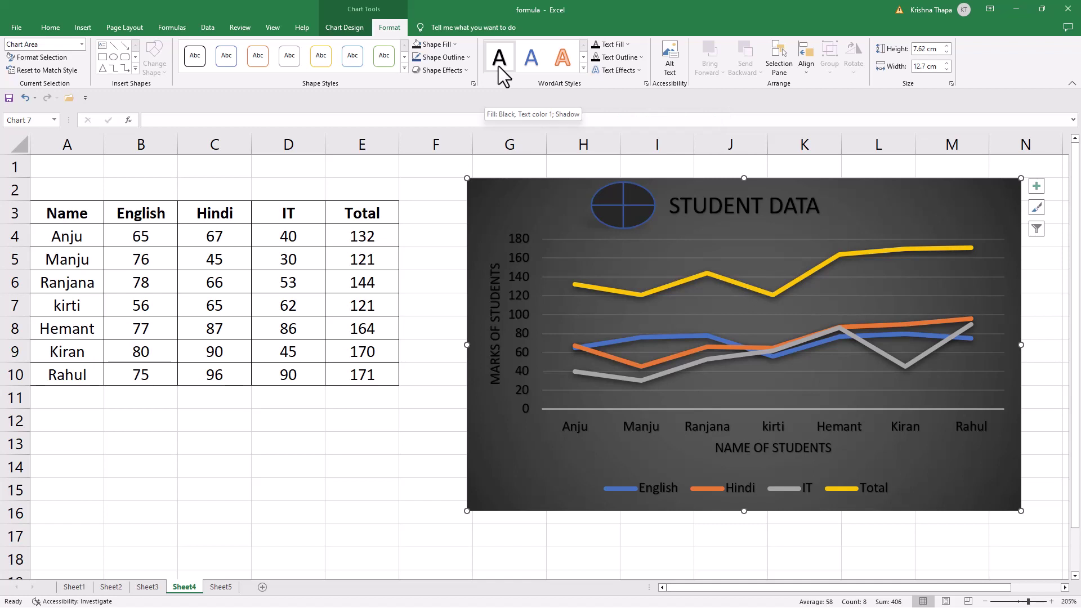
click(584, 69)
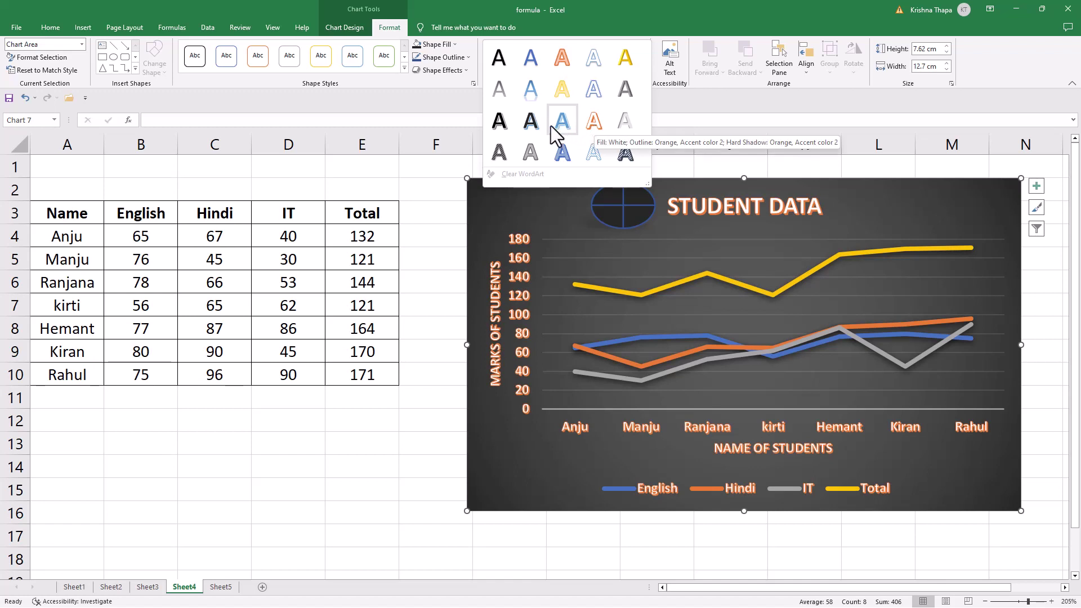
click(590, 117)
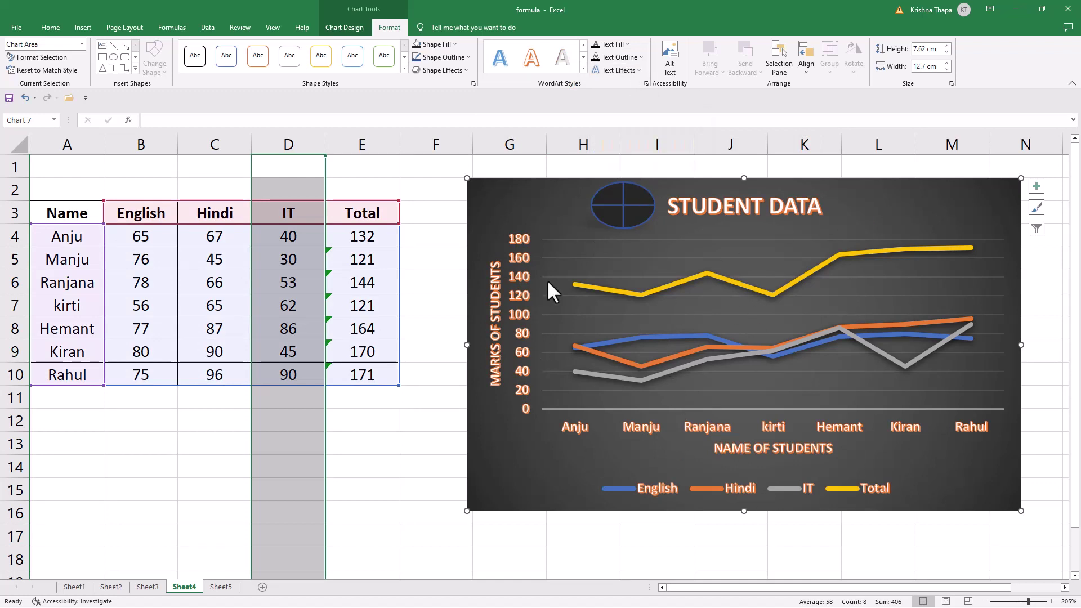
click(624, 45)
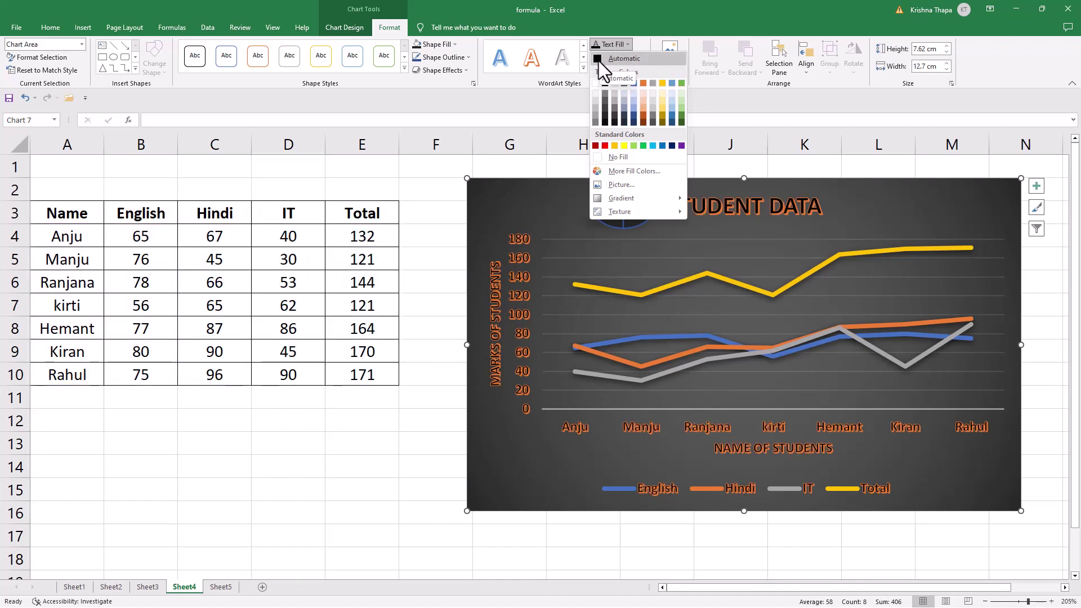
click(599, 61)
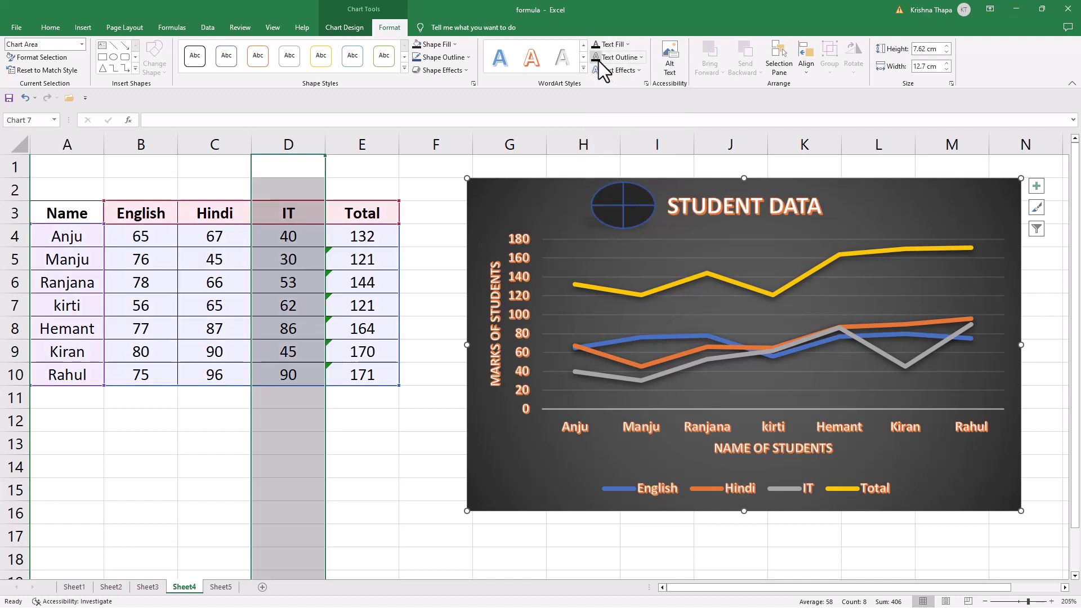
- Add a reflection beneath the chart text, leaving it without a shadow
click(636, 70)
mouse_move(632, 117)
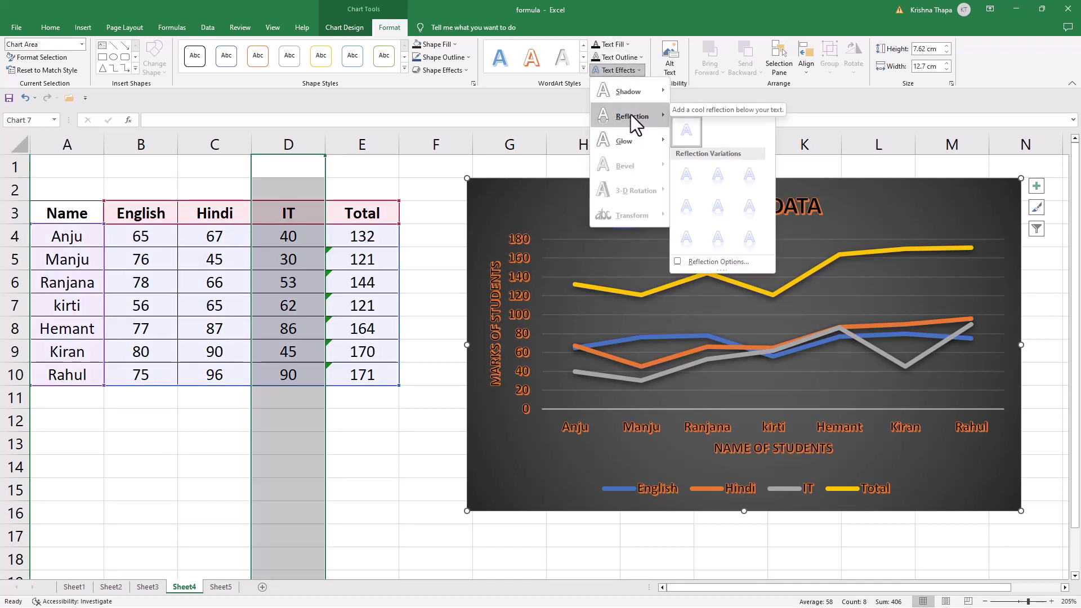
click(717, 175)
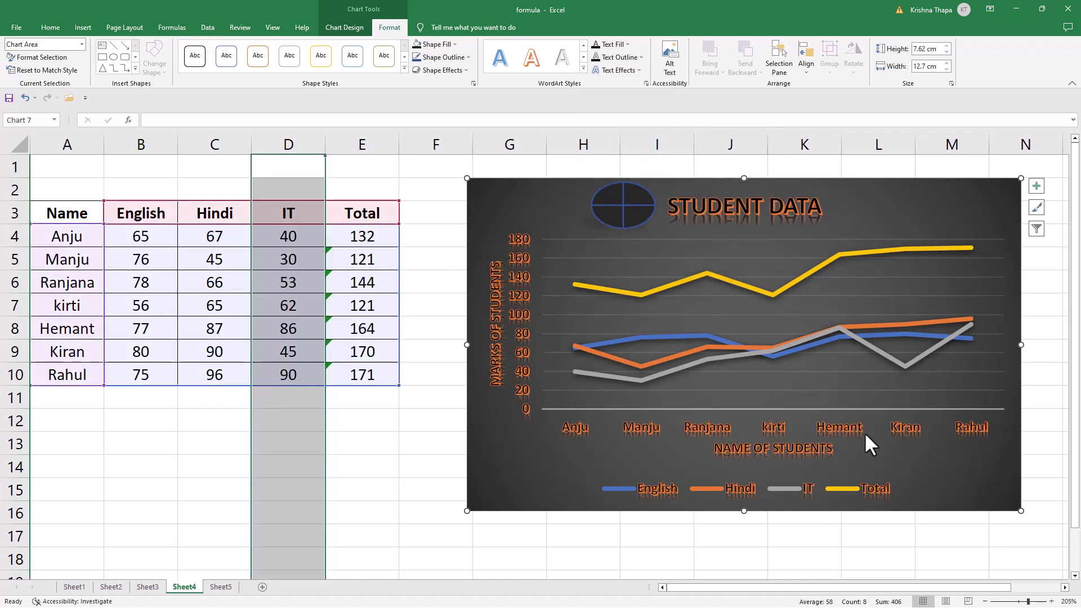
click(634, 68)
mouse_move(627, 92)
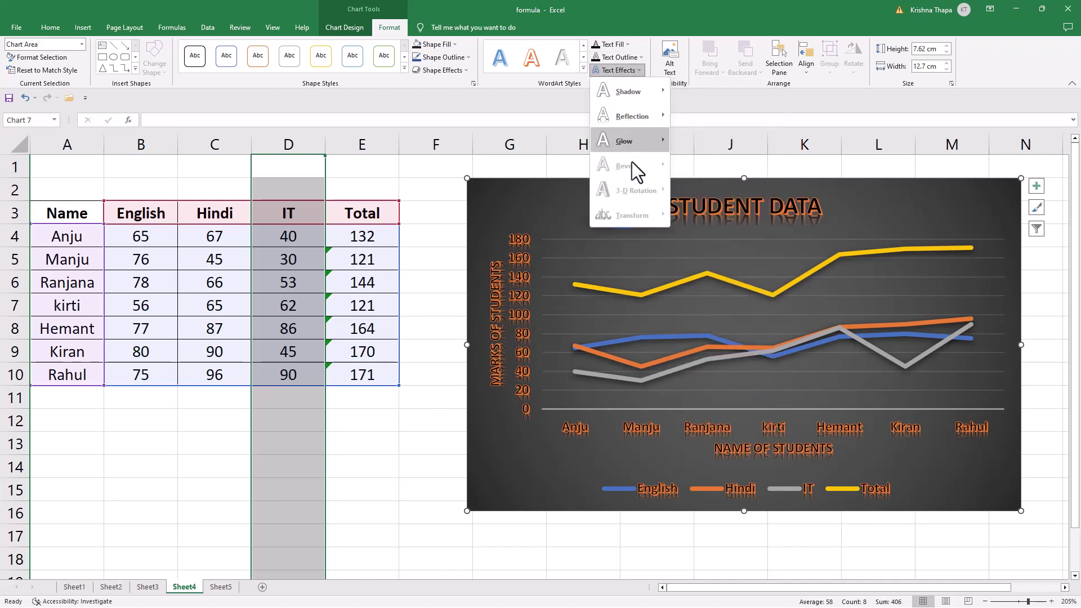
click(567, 100)
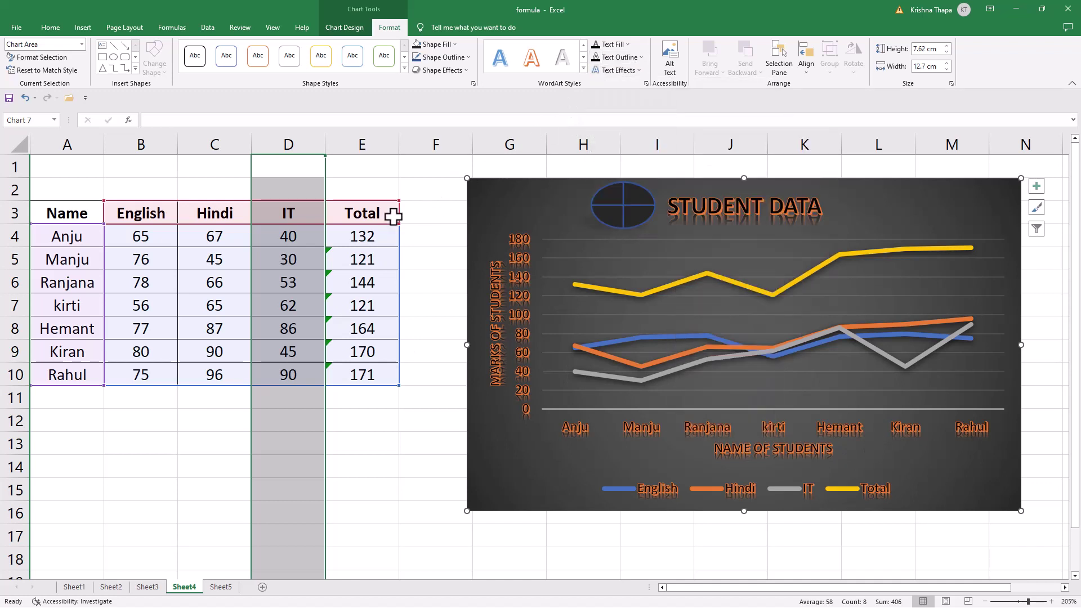
- Nudge the Student Data chart slightly up and to the left
click(200, 196)
drag(66, 213, 360, 375)
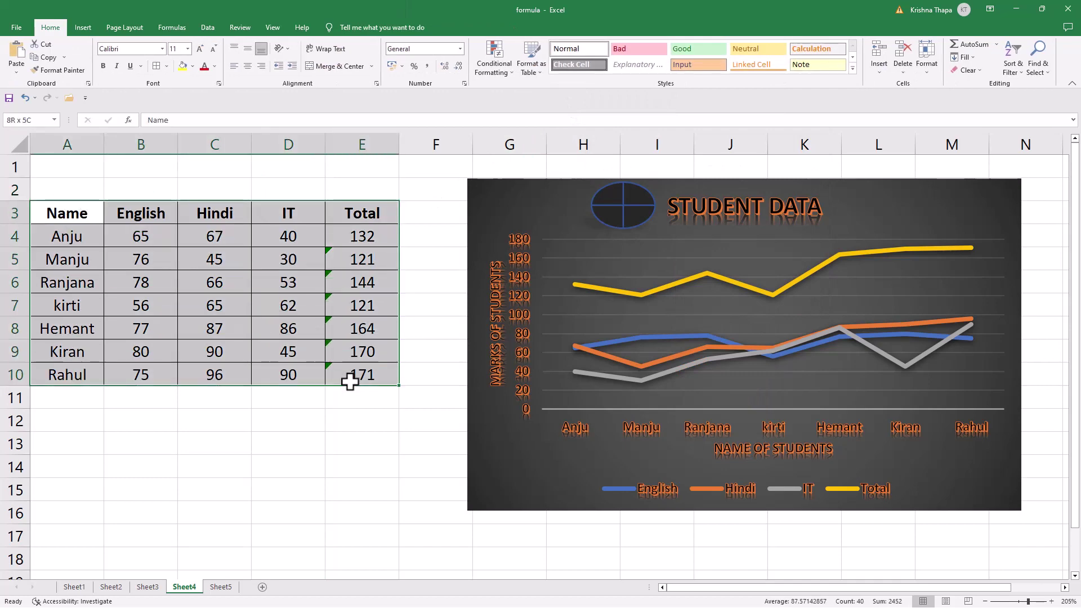
drag(488, 212, 469, 201)
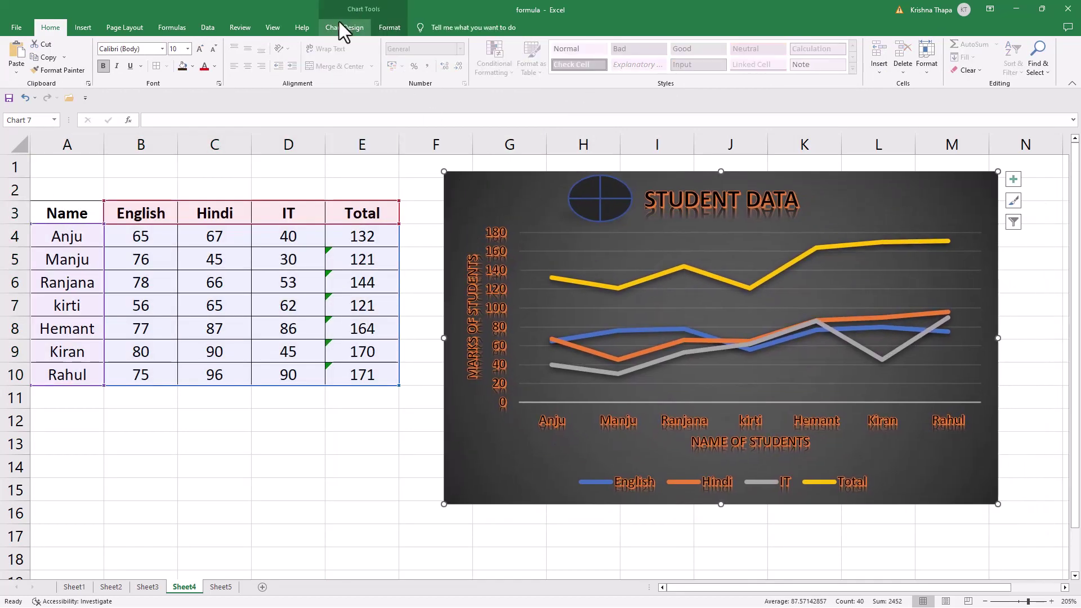
- Add alt text: 'This chart describes the students progress report on three subjects.'
click(341, 27)
click(387, 29)
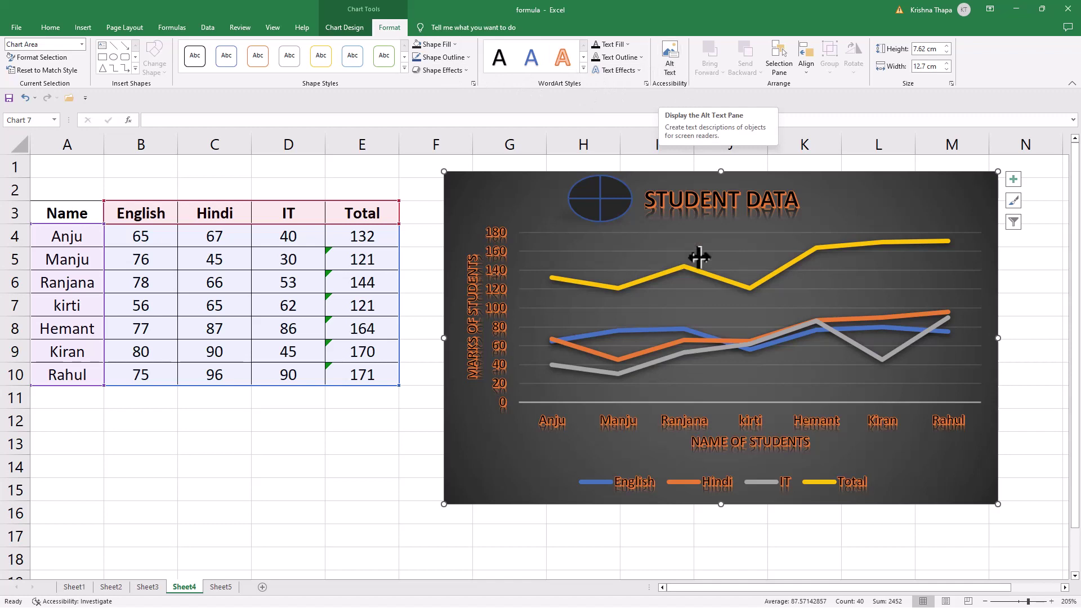
click(663, 63)
text(This chart describes the students progress report on three)
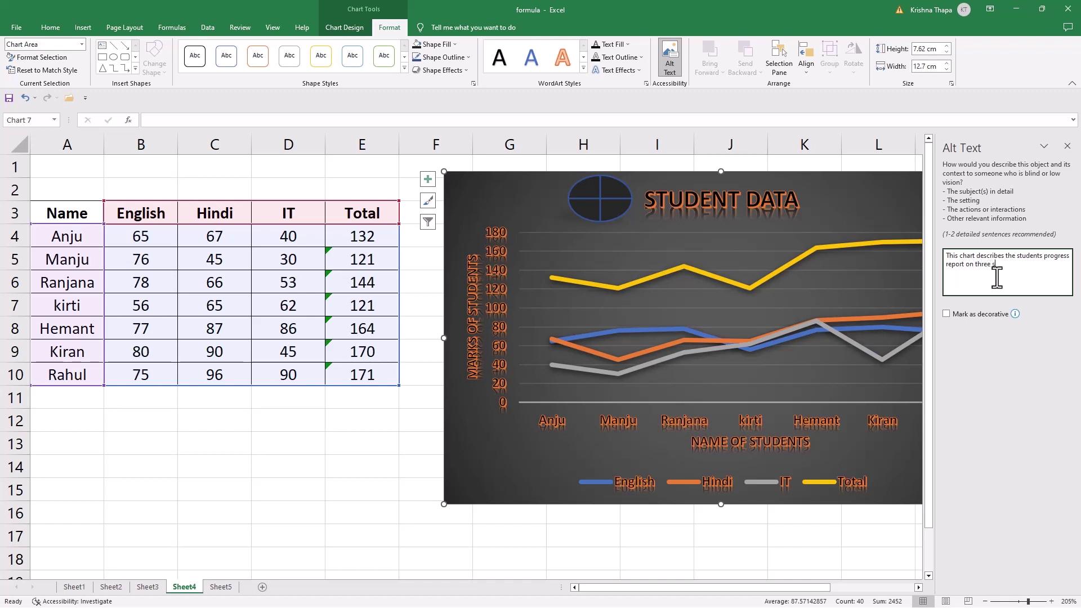
text(ubjects.)
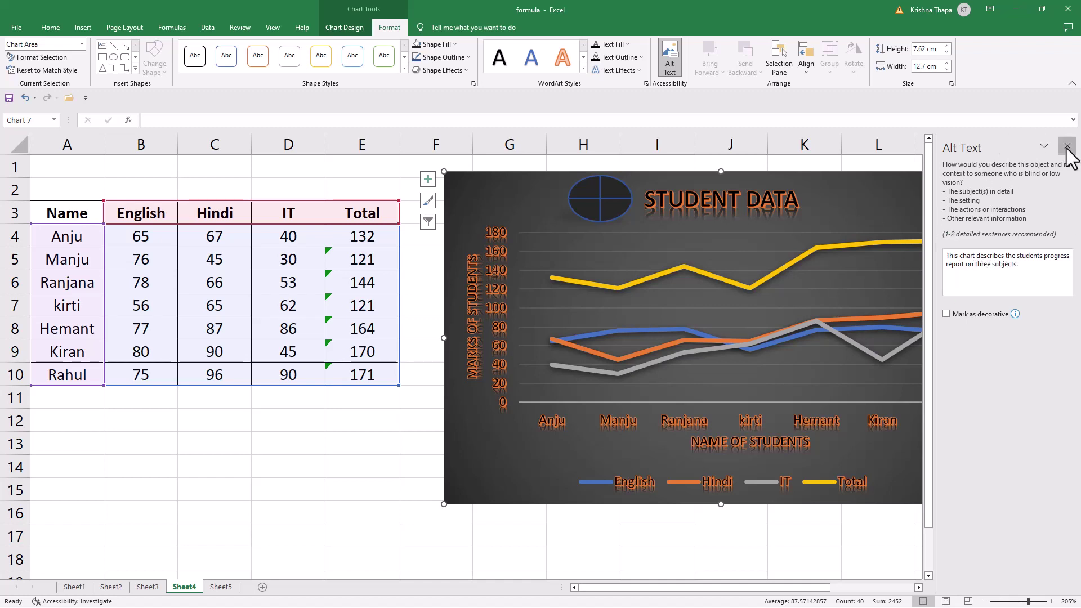
click(1067, 147)
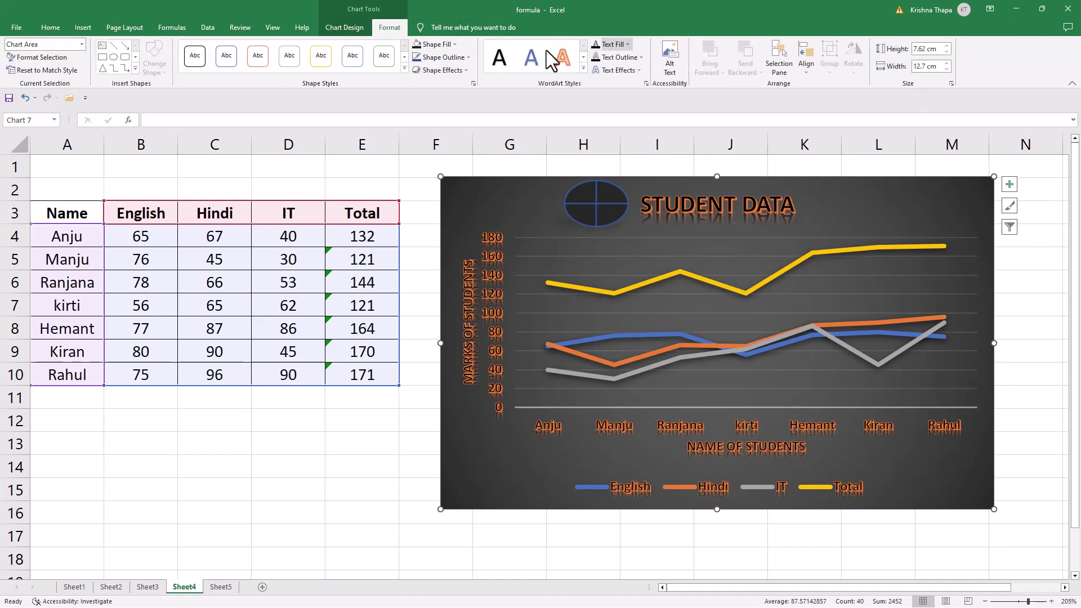
- Show the Chart Design options for the Student Data line chart
click(348, 27)
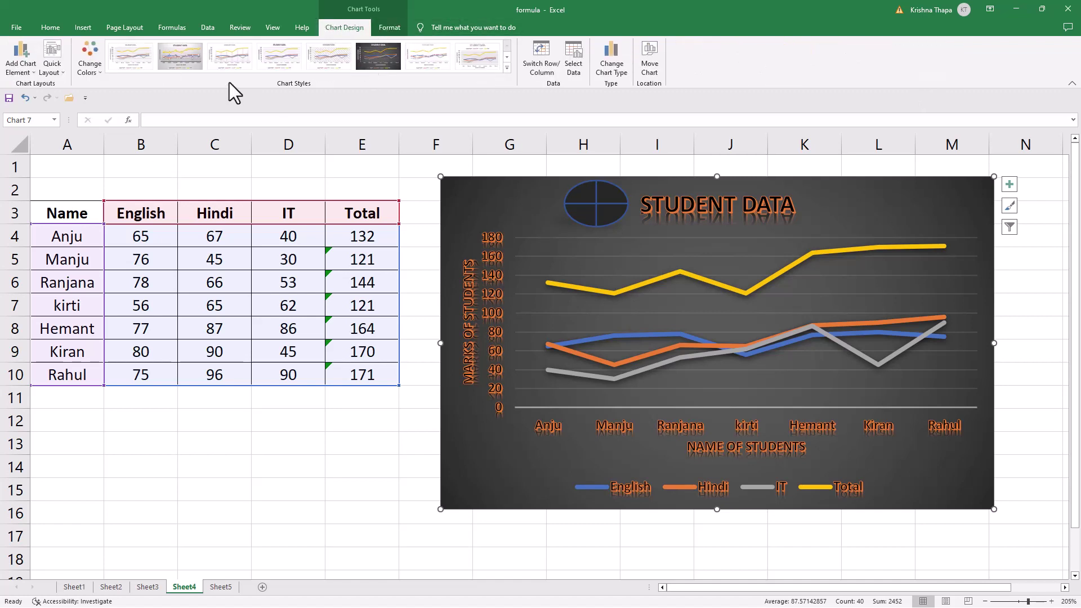